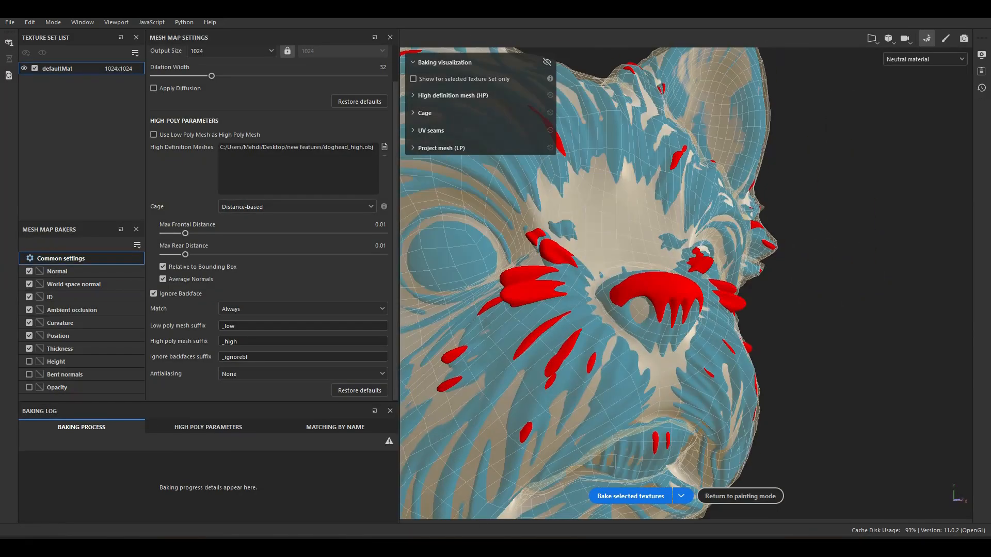
left_click_drag(805, 245, 927, 313)
left_click_drag(811, 230, 914, 345)
left_click_drag(845, 174, 950, 315)
left_click_drag(804, 263, 893, 367)
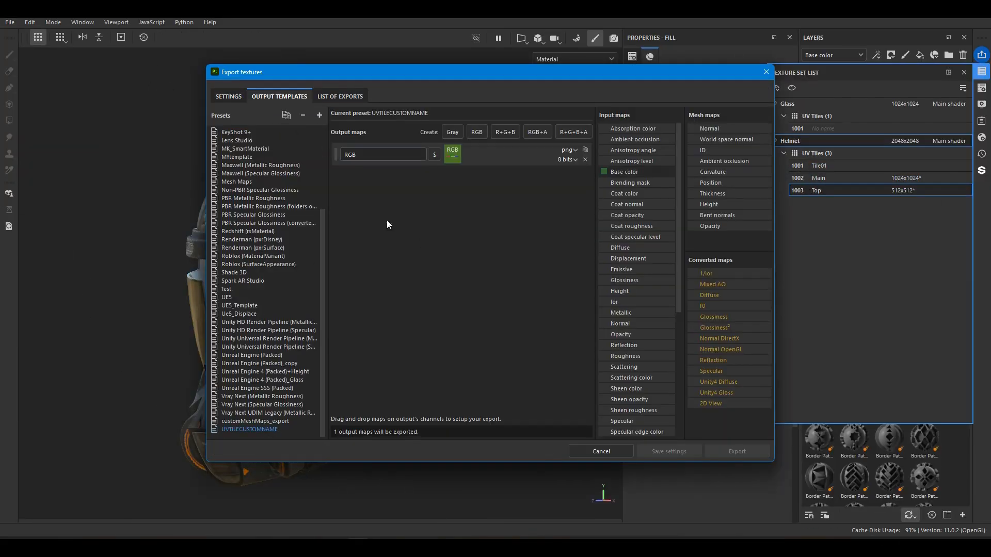
left_click(435, 155)
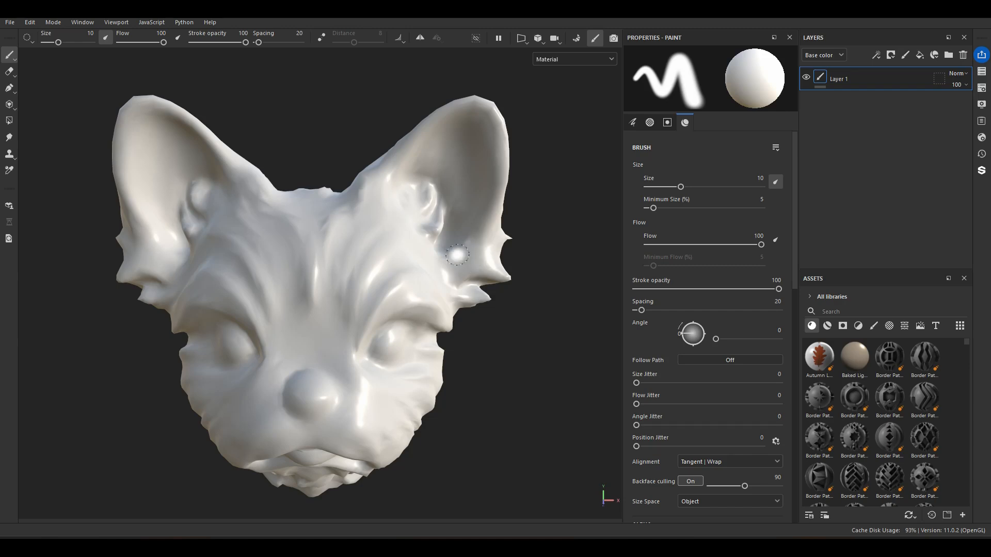
- Switch the dog head project to mesh map baking mode
left_click(576, 38)
scroll(639, 382, "down", 2)
left_click_drag(672, 374, 697, 253, "alt")
middle_click_drag(697, 252, 755, 248, "alt")
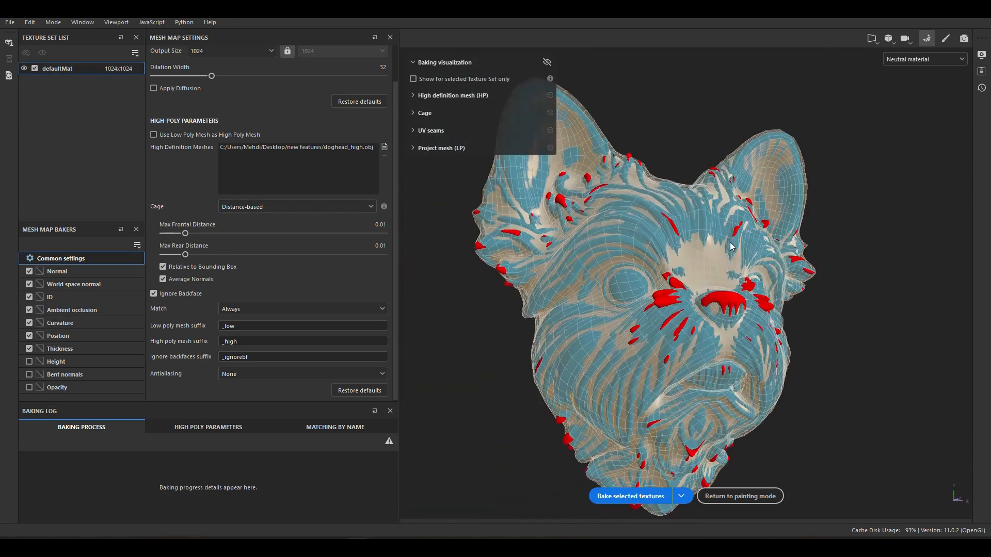
scroll(779, 315, "up", 5)
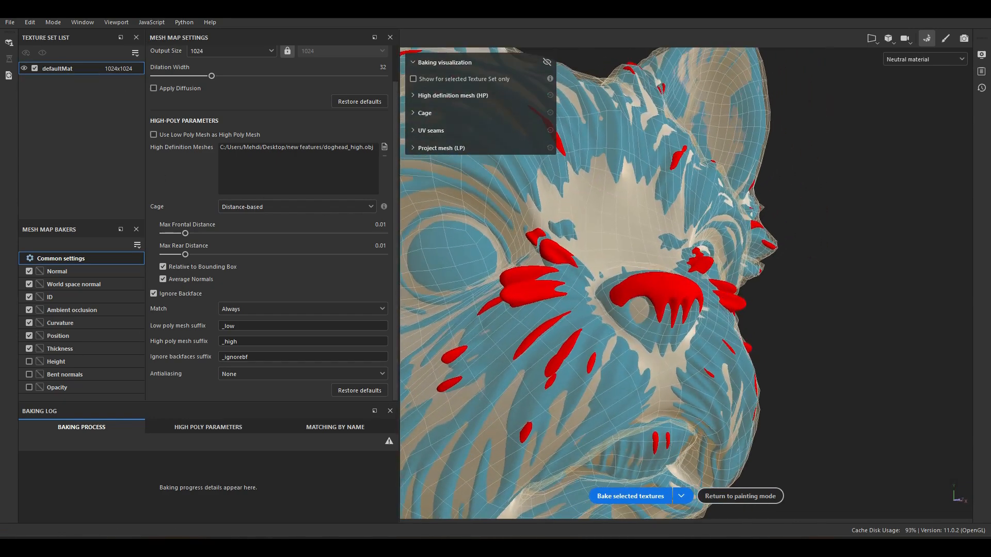
mouse_move(914, 344)
left_mouse_down()
mouse_move(885, 290)
mouse_move(810, 230)
left_mouse_up()
mouse_move(927, 313)
left_mouse_down()
mouse_move(887, 315)
mouse_move(841, 283)
mouse_move(849, 193)
mouse_move(807, 247)
left_mouse_up()
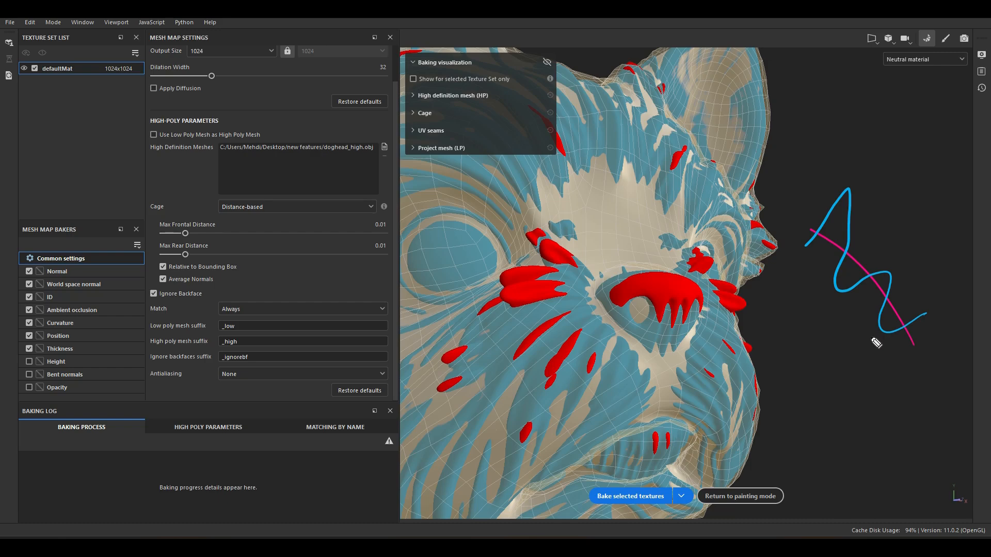
left_click_drag(892, 366, 803, 263)
left_click_drag(950, 316, 844, 174)
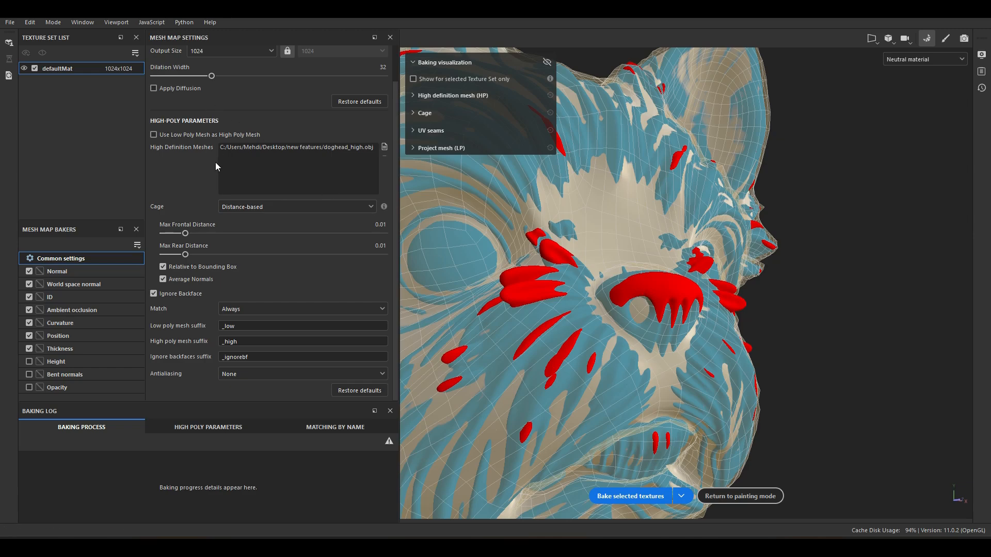
- Set the common bake settings to dilation width 0, output size 2048 and Supersampling 16x antialiasing
scroll(215, 162, "up", 1)
left_click_drag(212, 107, 123, 104)
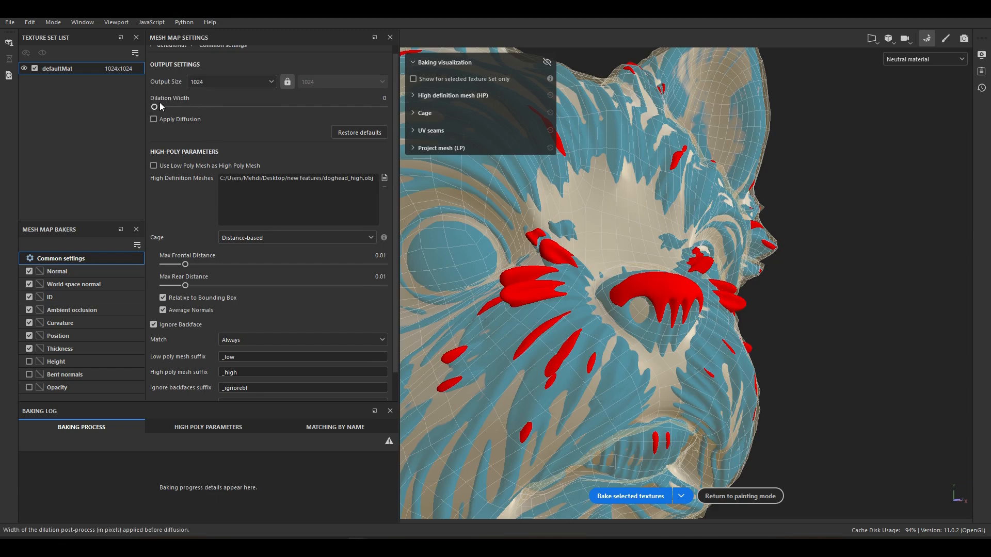
left_click(217, 83)
left_click(201, 157)
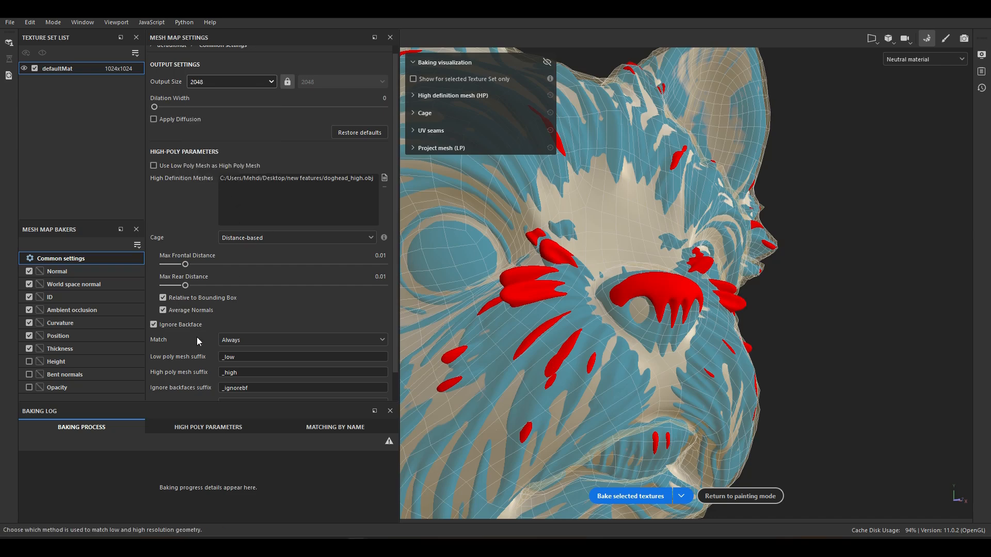
scroll(227, 346, "down", 1)
left_click(245, 377)
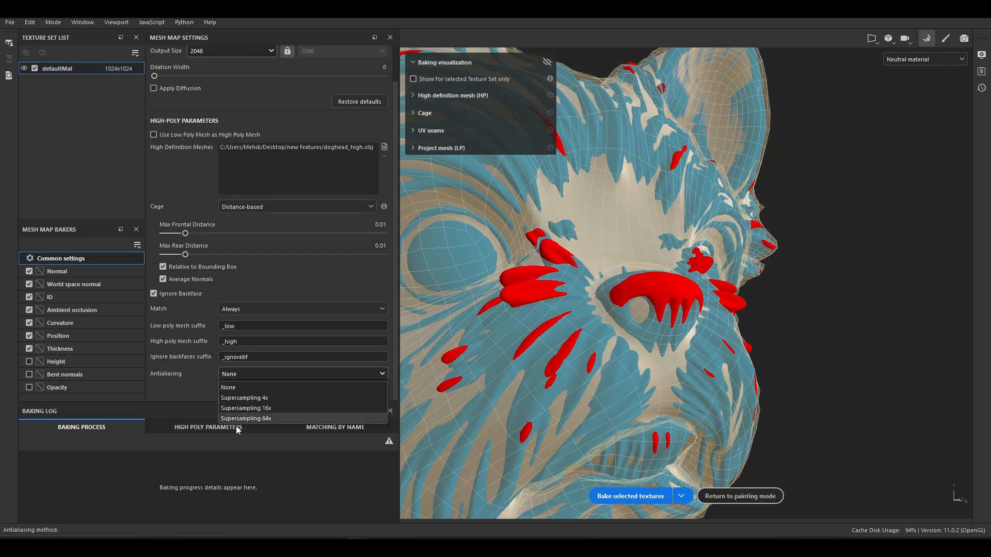
left_click(244, 410)
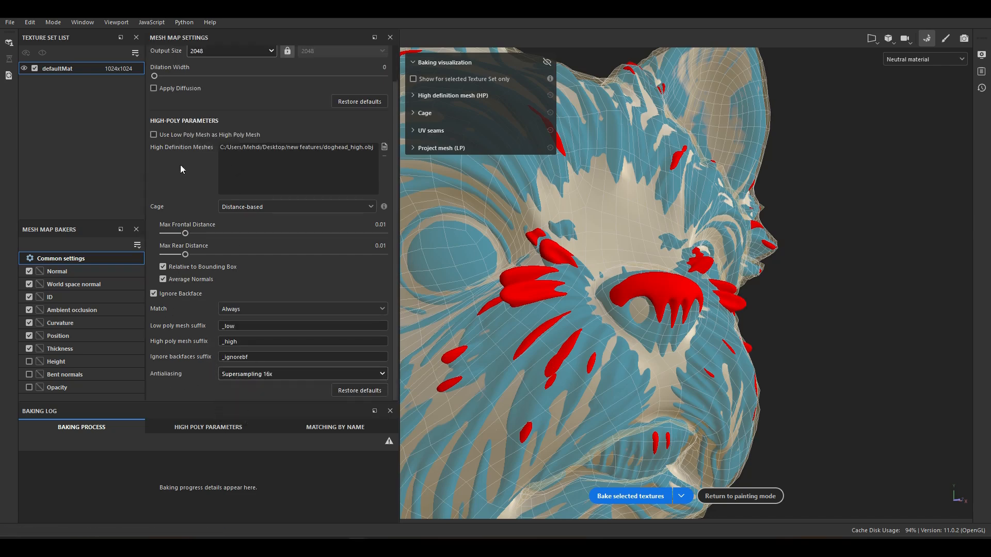
- Bake the selected textures and check the result on the dog head with the baking visualization temporarily hidden
left_click(599, 492)
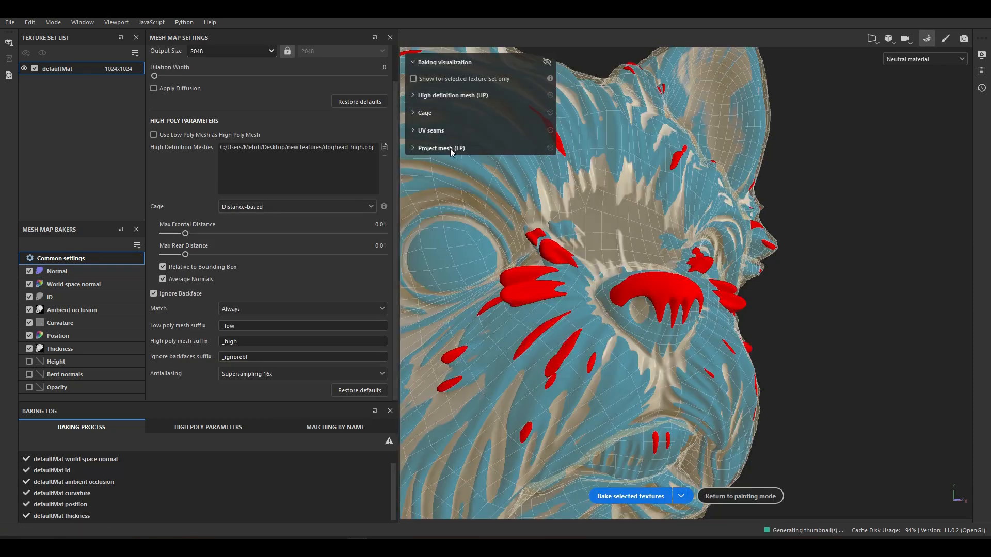
left_click(548, 62)
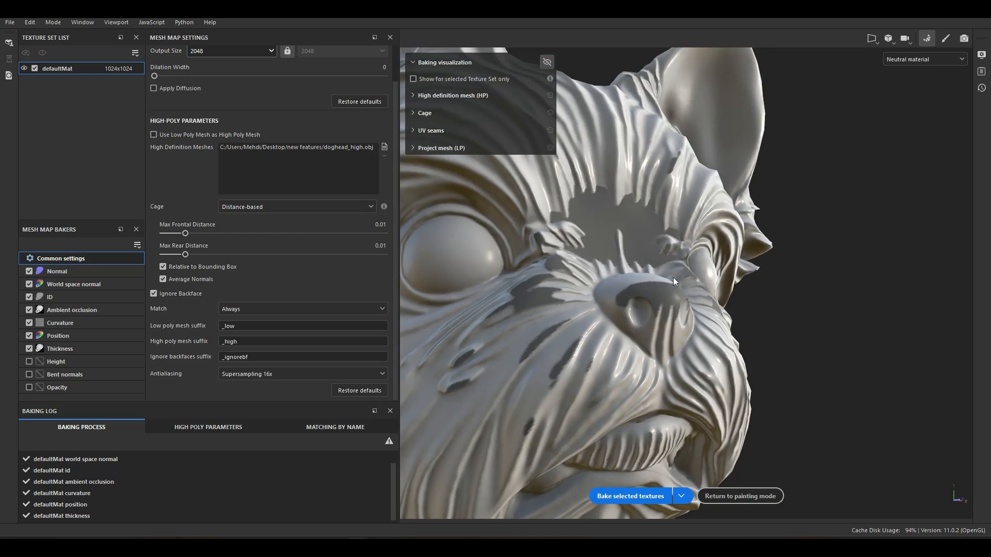
left_click(546, 63)
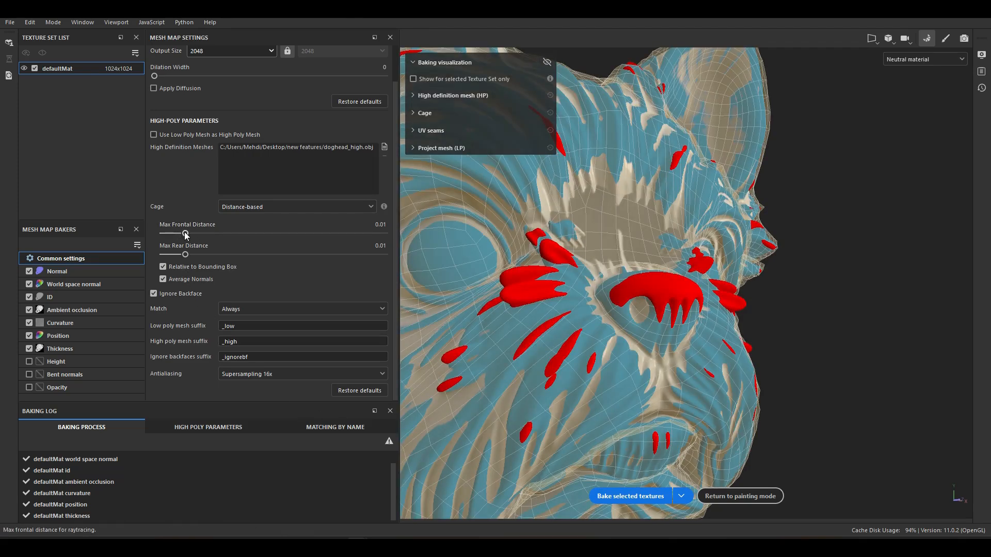
- Raise the cage's max frontal distance to 0.0369 and inspect the cage around the dog's nose
left_click_drag(185, 233, 206, 235)
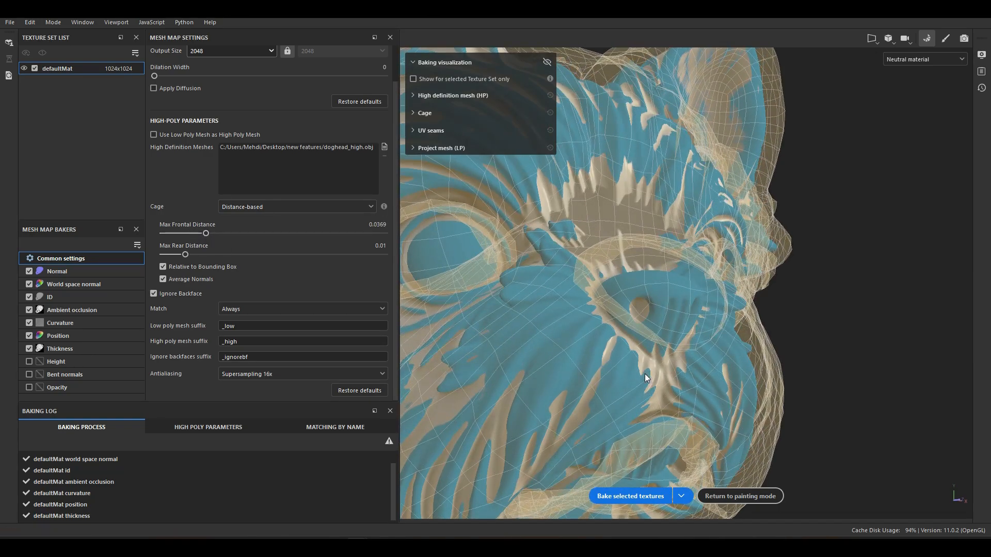
scroll(644, 372, "down", 10)
left_click_drag(568, 367, 622, 364, "alt")
scroll(642, 352, "up", 6)
scroll(642, 352, "up", 10)
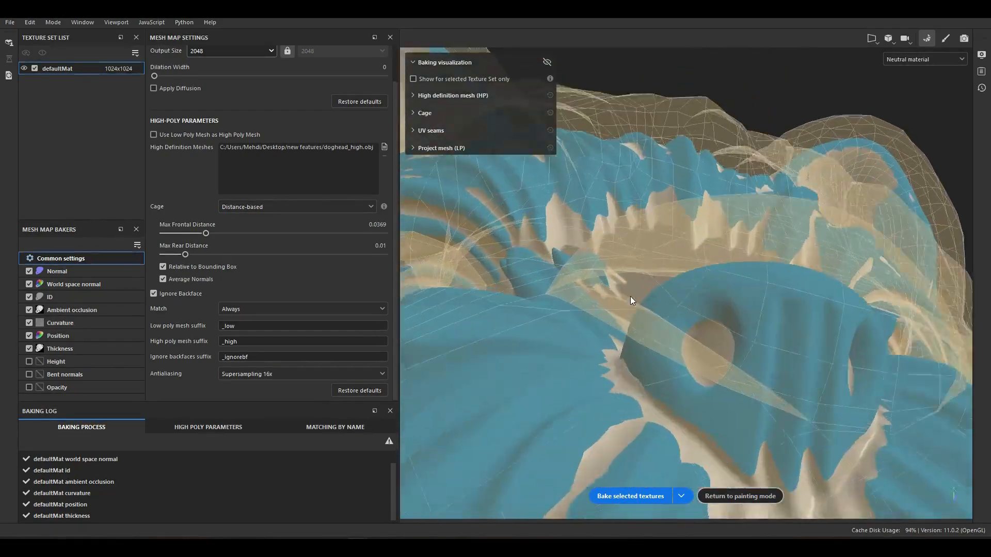
scroll(630, 296, "up", 3)
left_click_drag(630, 296, 516, 258, "alt")
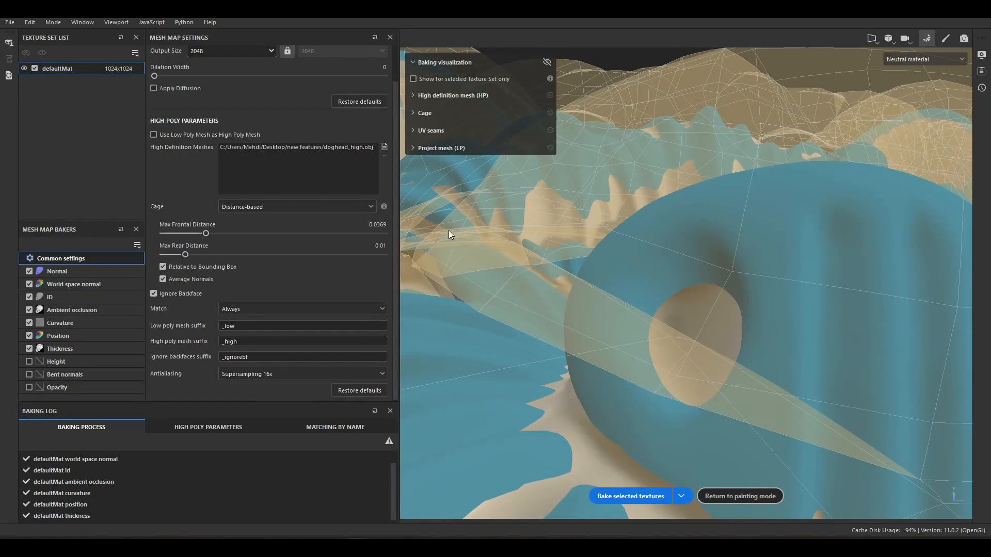
scroll(544, 267, "down", 10)
left_click_drag(529, 291, 592, 268, "alt")
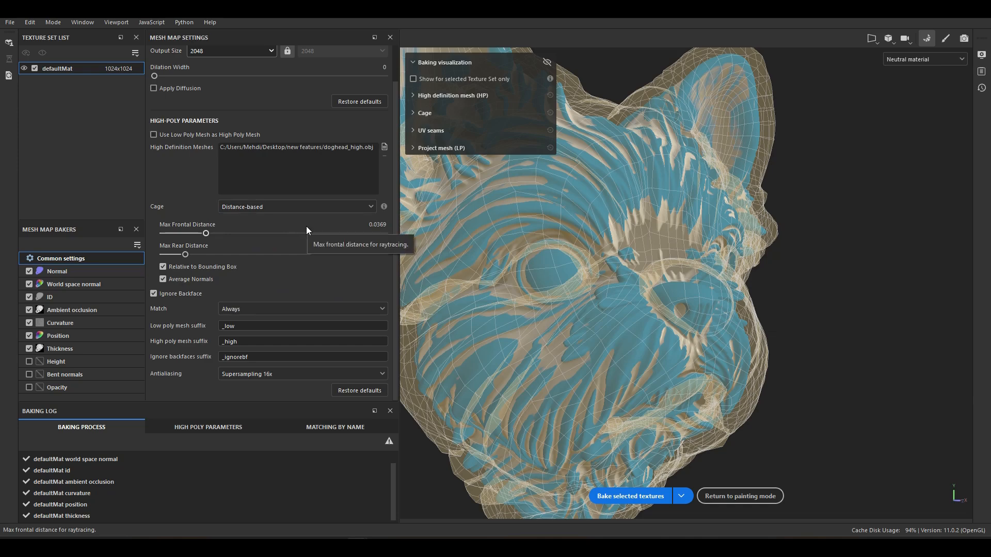
- Try the Custom file cage mode, and set the cage to Automatic (experimental) instead
left_click(309, 208)
left_click(228, 241)
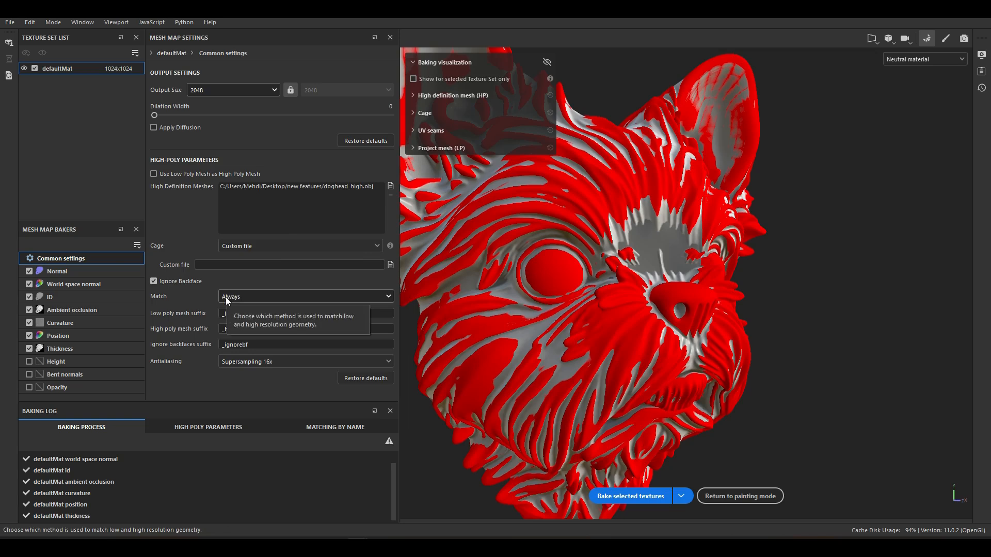
left_click(279, 246)
left_click(240, 269)
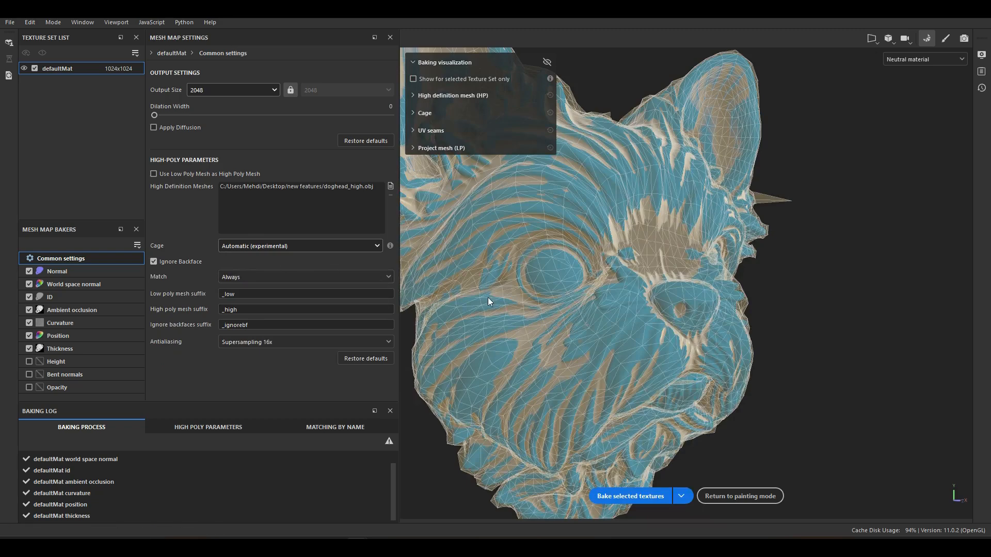
- Examine the automatic cage around the dog head up close, especially beside the ear and side fur
scroll(583, 309, "down", 5)
middle_click_drag(580, 318, 576, 364, "alt")
left_click_drag(576, 367, 474, 330, "alt")
scroll(807, 330, "up", 4)
left_click_drag(806, 331, 748, 410, "alt")
left_click_drag(704, 290, 687, 148, "alt")
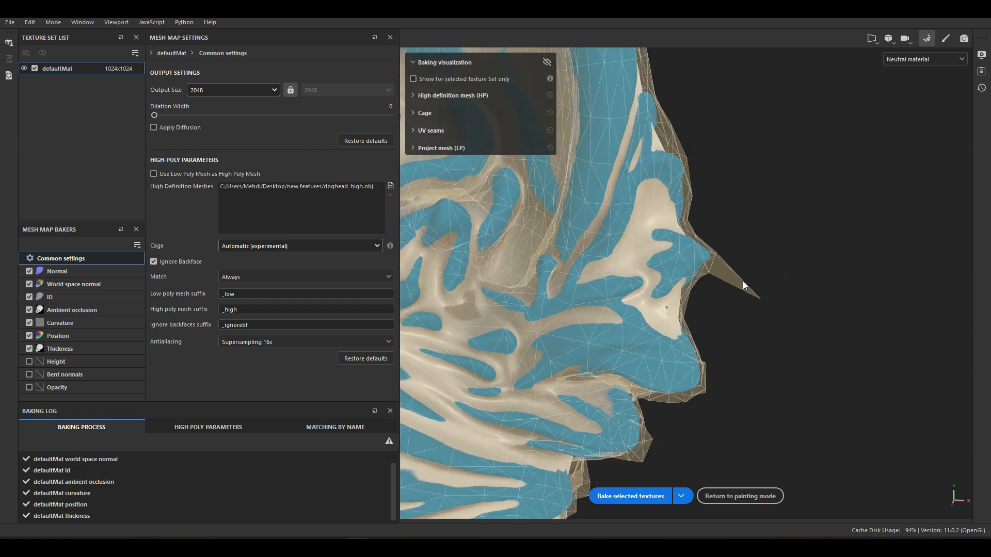
scroll(743, 280, "up", 4)
left_click_drag(742, 281, 671, 231, "alt")
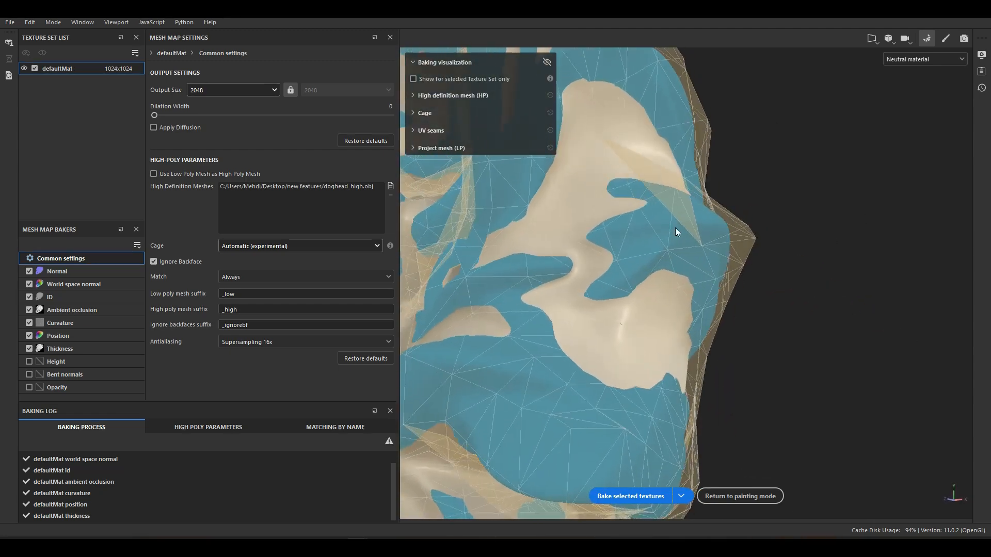
left_click_drag(723, 328, 743, 247, "alt")
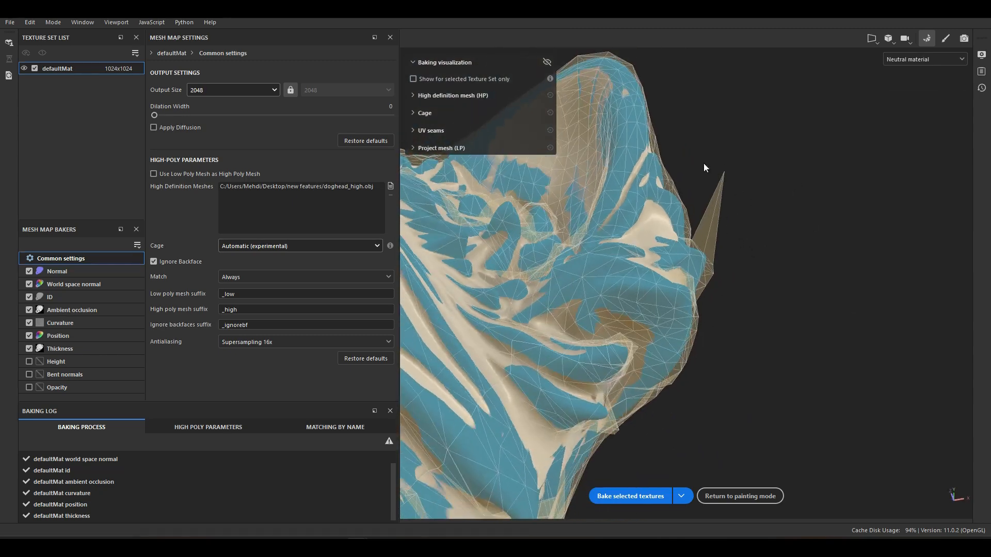
left_click_drag(744, 169, 733, 292, "alt")
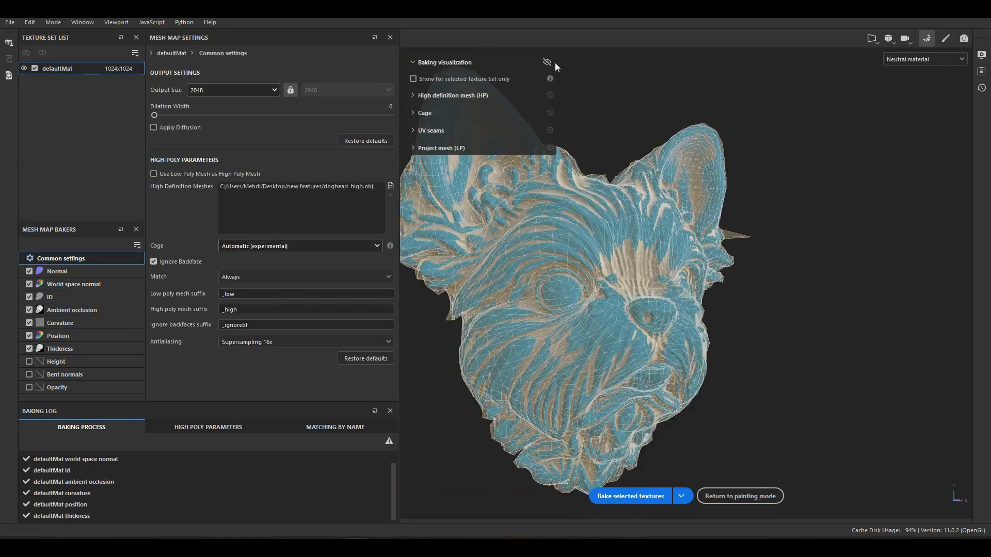
- Hide the baking visualization and cycle through the baked mesh maps on the dog head, returning to the neutral material
left_click(547, 62)
left_click_drag(495, 289, 675, 282, "alt")
key("b")
key("b")
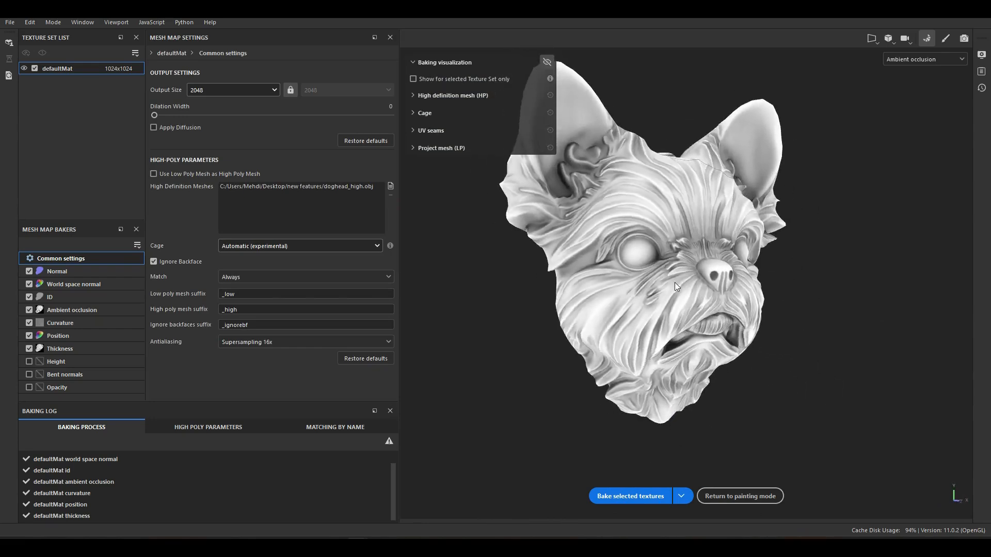
key("b")
key("b")
key("b")
key("b")
scroll(680, 269, "up", 2)
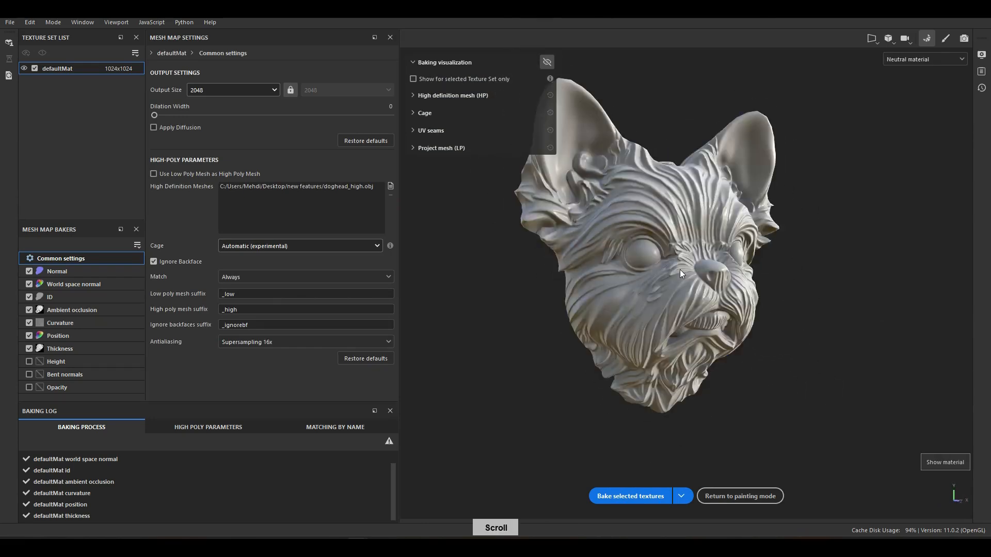
key("f")
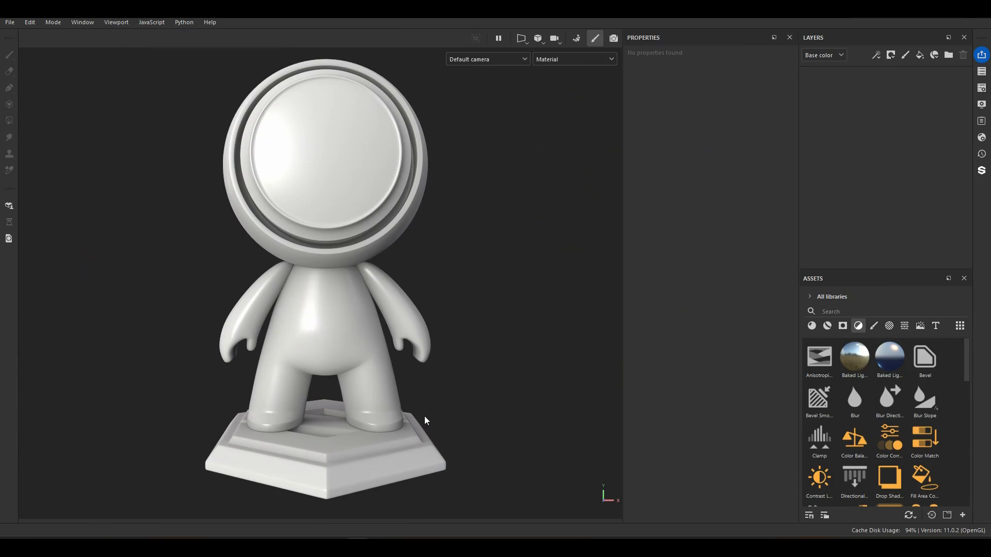
- Import the penguin image Sticker1 onto the character's head, applying it as a base color decal
left_click(381, 546)
left_click_drag(353, 193, 329, 153)
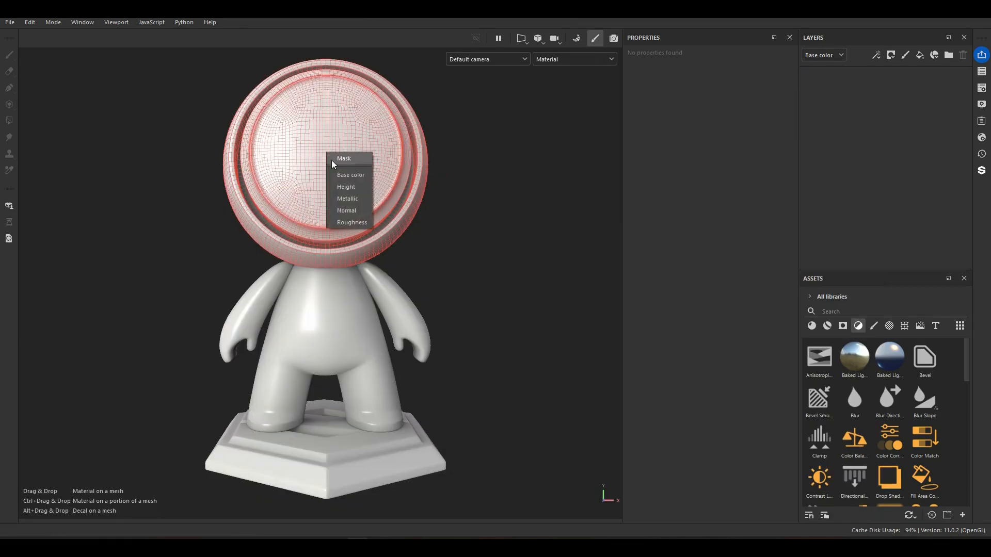
left_click(355, 176)
- Scale up the penguin sticker so it fills most of the round face disc
scroll(346, 159, "up", 2)
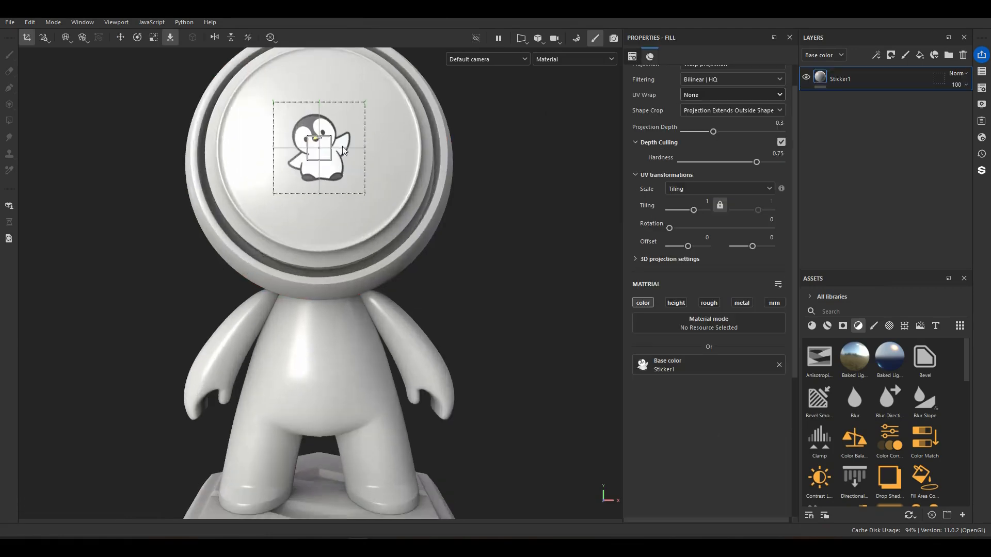
scroll(346, 158, "up", 2)
scroll(372, 201, "up", 2)
key("r")
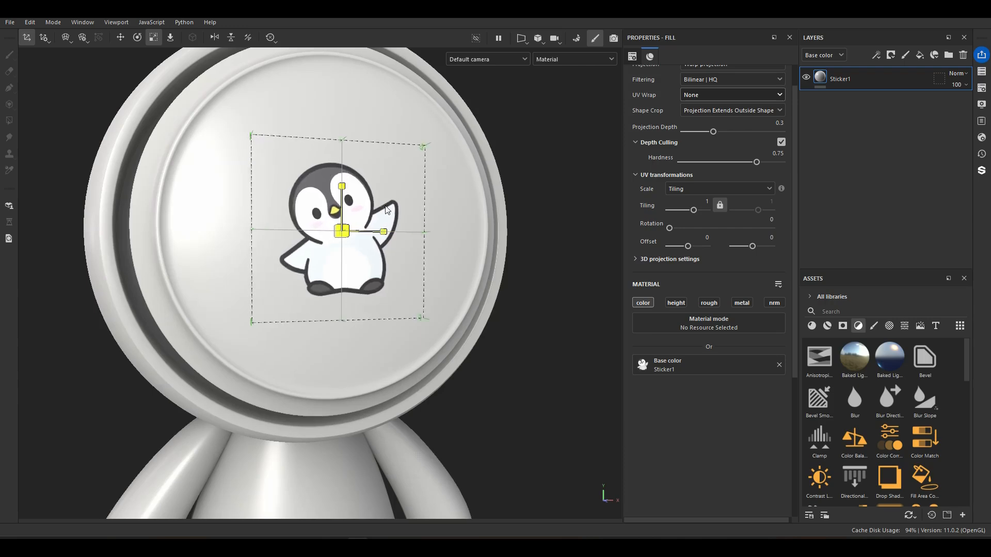
left_click_drag(379, 212, 408, 222)
left_click_drag(524, 172, 365, 252, "alt")
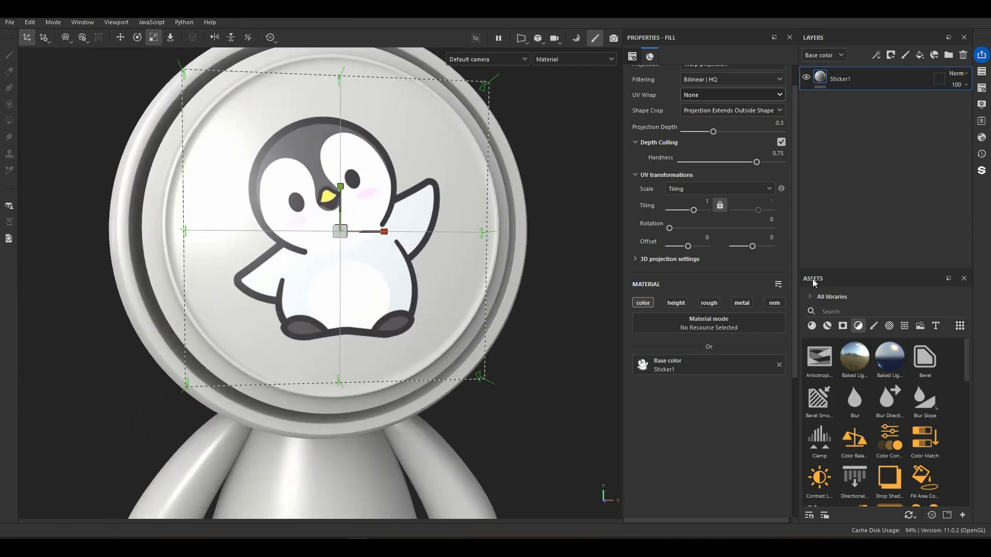
- Filter the assets to the project's textures and locate the Sticker1 image
left_click(820, 297)
left_click(818, 313)
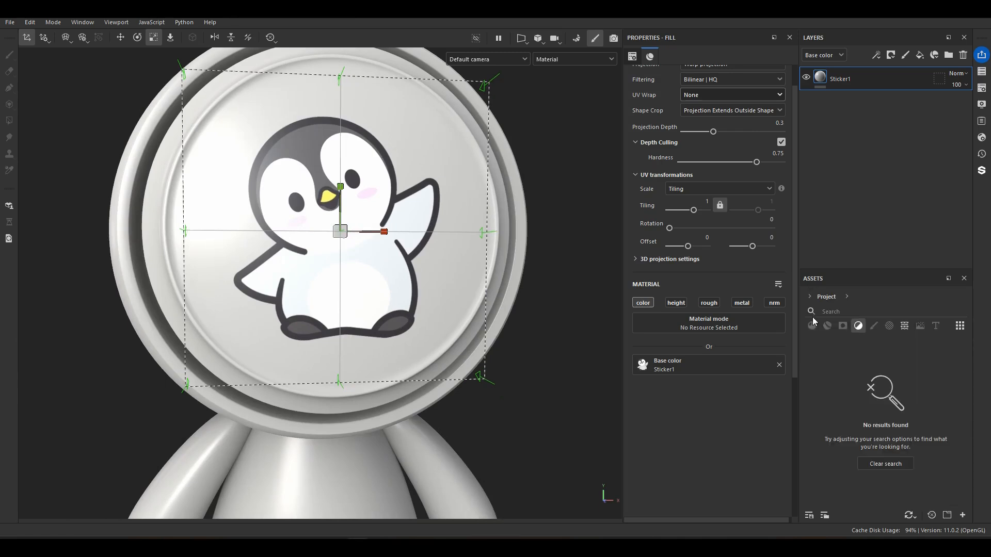
left_click(904, 325)
scroll(910, 413, "down", 5)
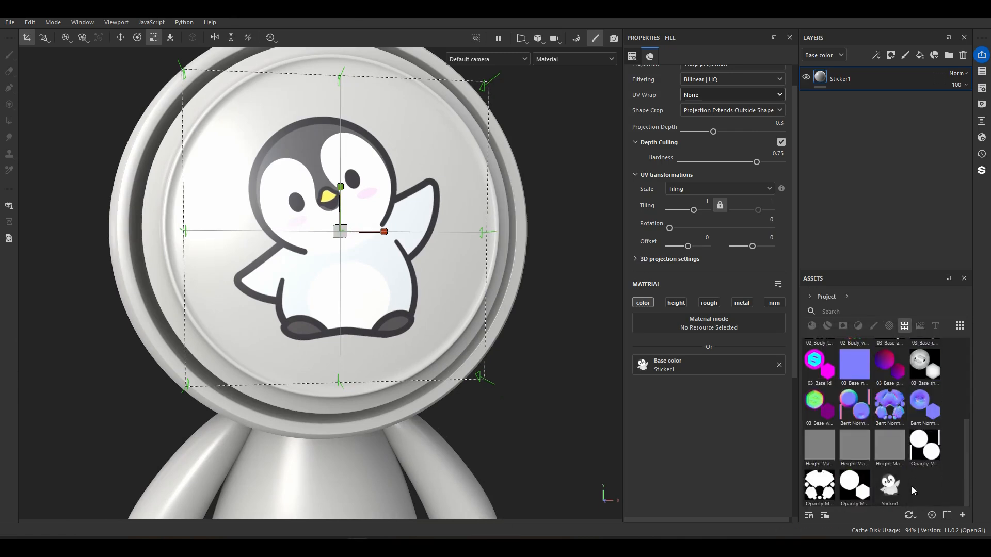
mouse_move(896, 492)
scroll(810, 284, "down", 1)
- Switch to Photoshop, show the S2 panda layer and hide the S1 penguin layer
left_click(380, 546)
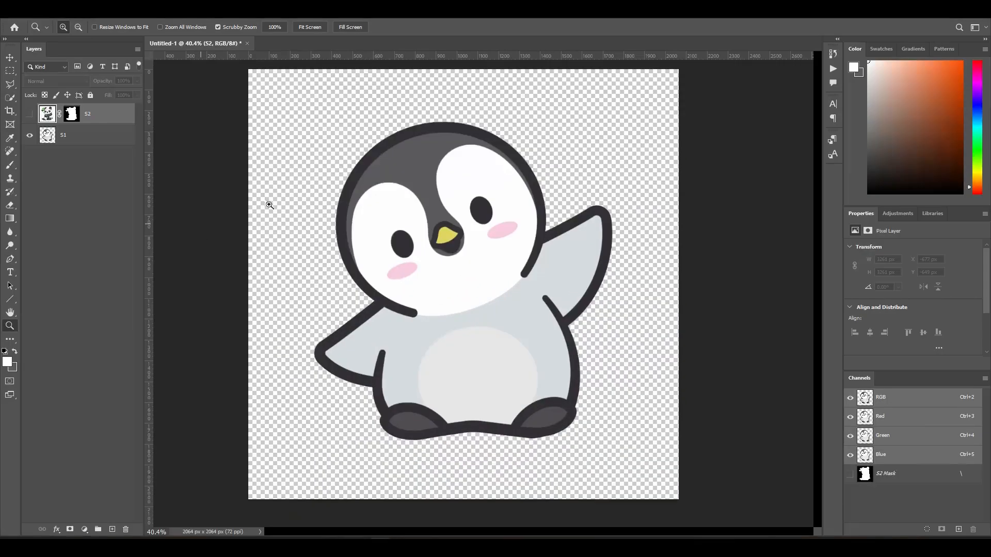
left_click(29, 115)
left_click(30, 135)
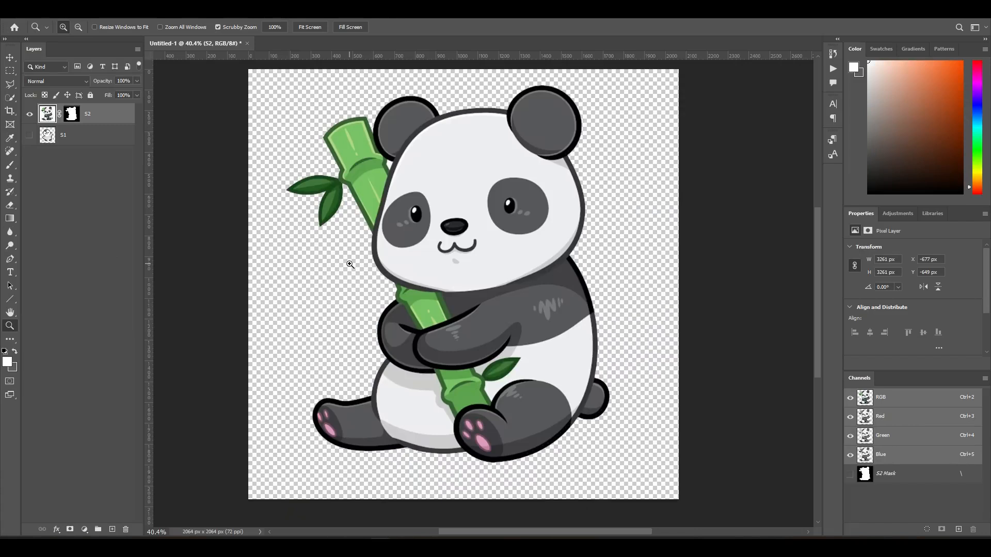
- Save a copy of the panda artwork over the existing Sticker1 image file
scroll(350, 264, "up", 1)
key("ctrl+shift+s")
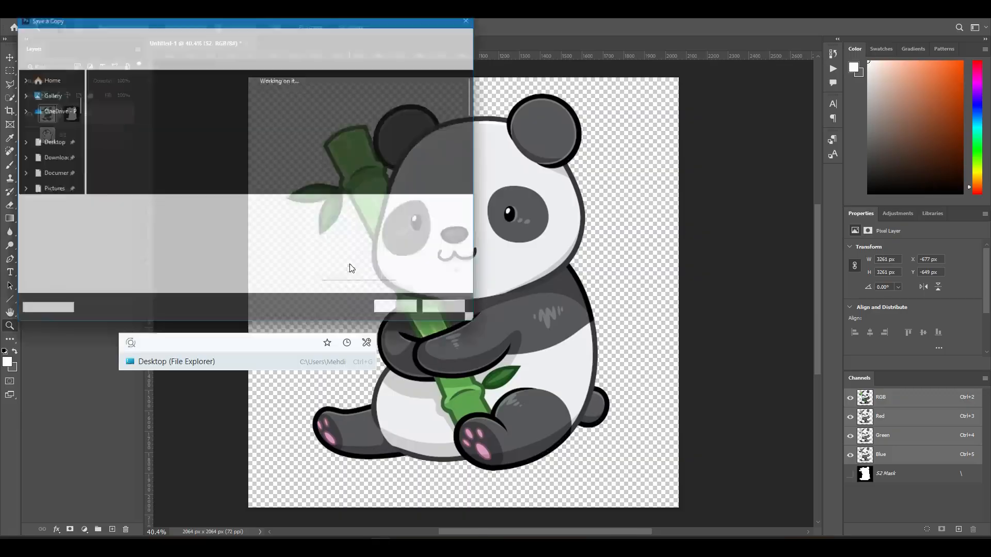
left_click(98, 222)
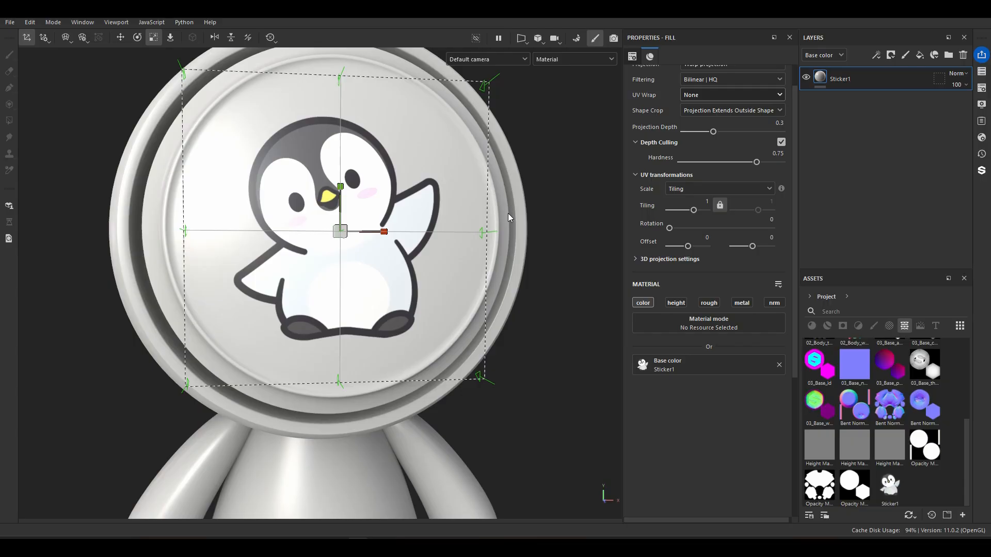
- Switch back to Substance 3D Painter, reload the Sticker1 asset and assign it as the decal layer's base color again
left_click_drag(351, 279, 373, 278, "alt")
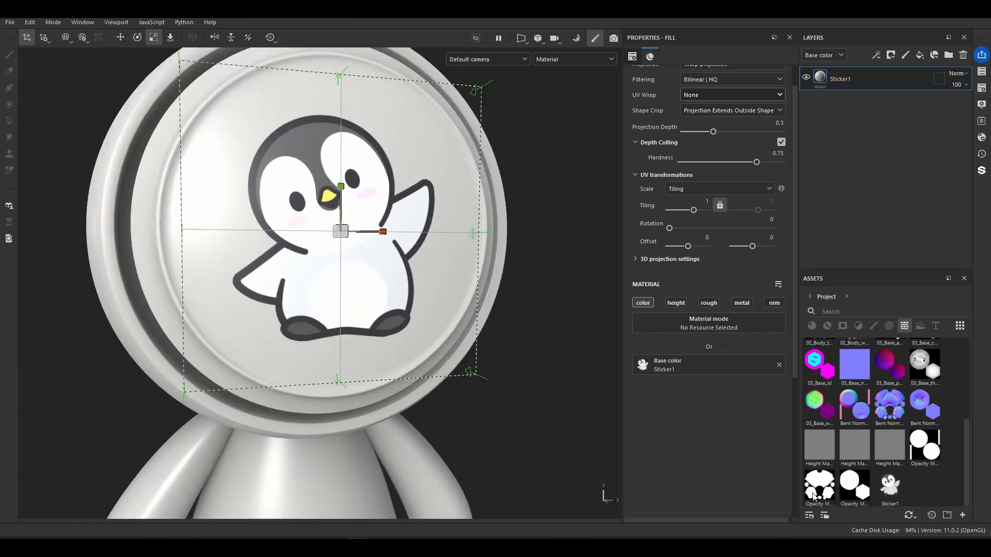
scroll(722, 413, "down", 1)
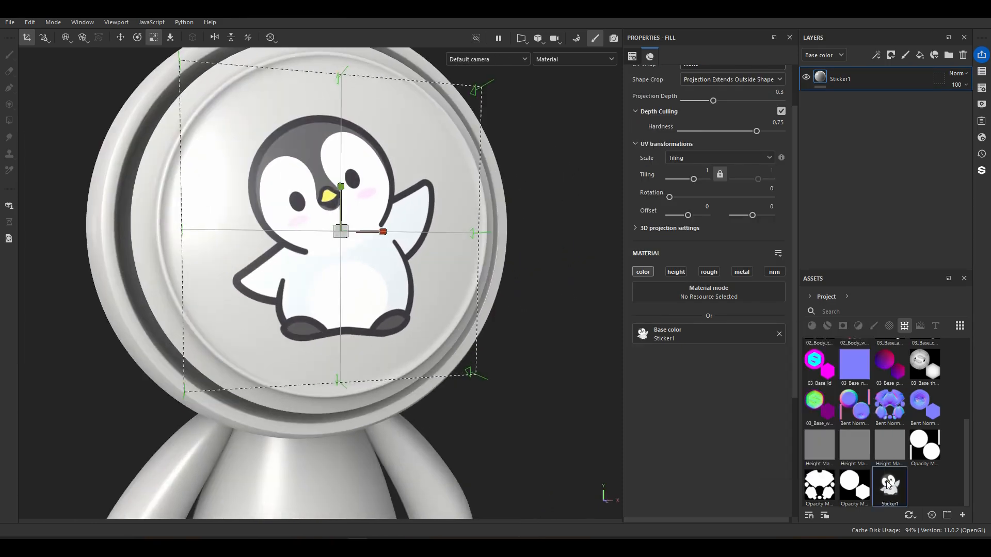
right_click(888, 484)
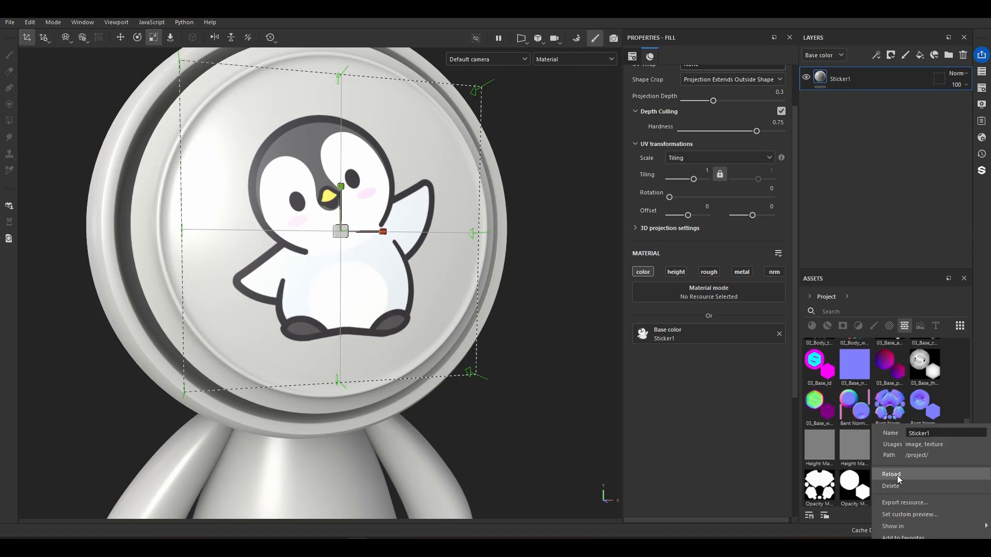
left_click(899, 475)
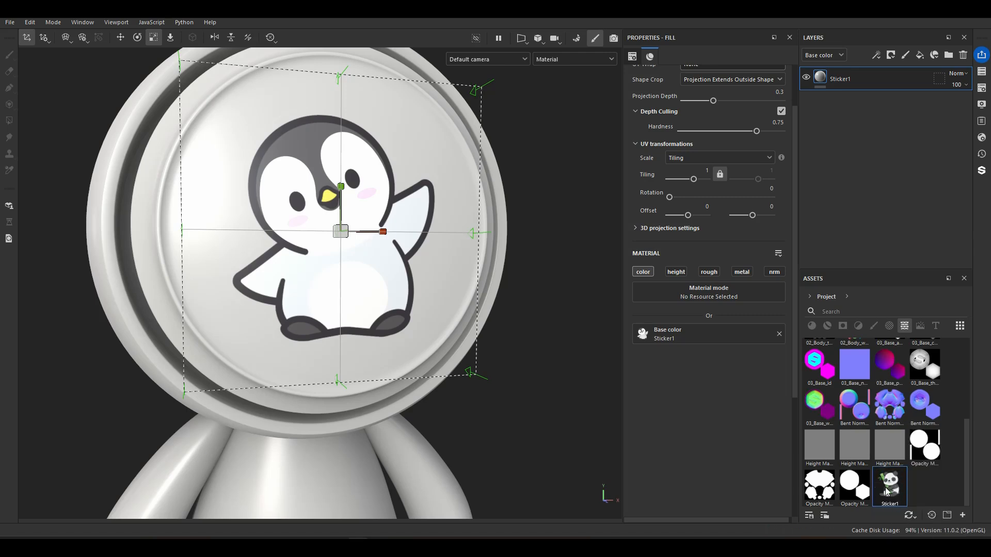
left_click_drag(889, 488, 694, 337)
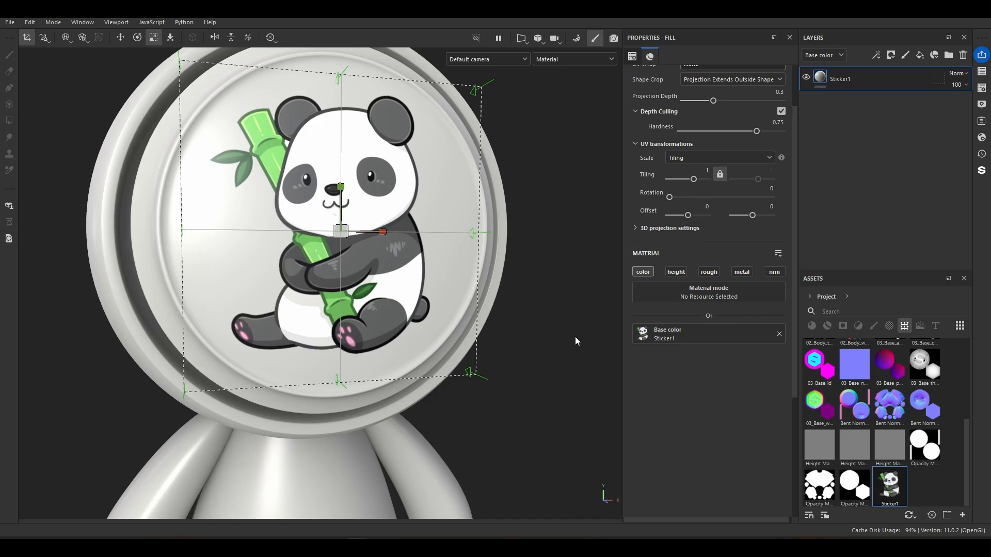
- Review the automatic update settings for the assets and the resources used in the project
left_click(911, 515)
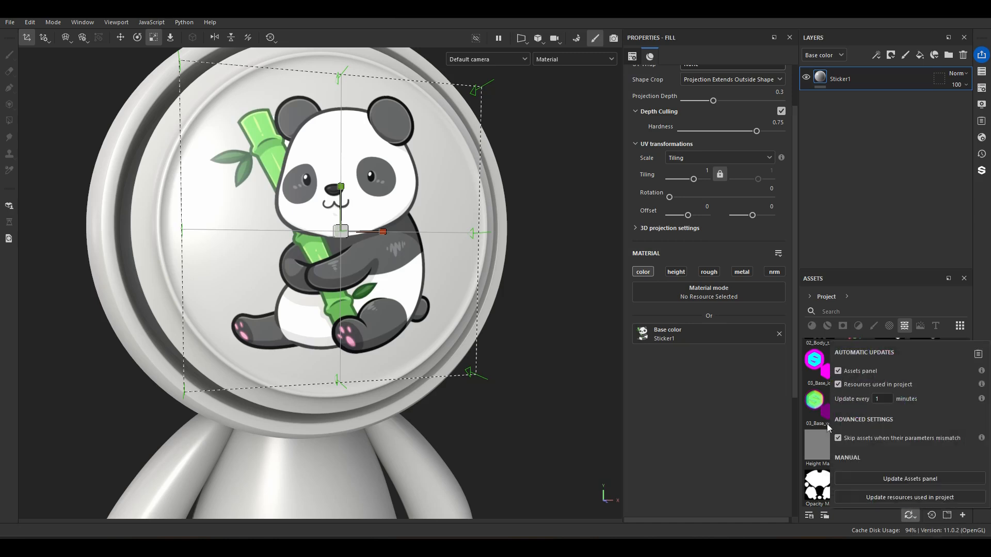
left_click(769, 499)
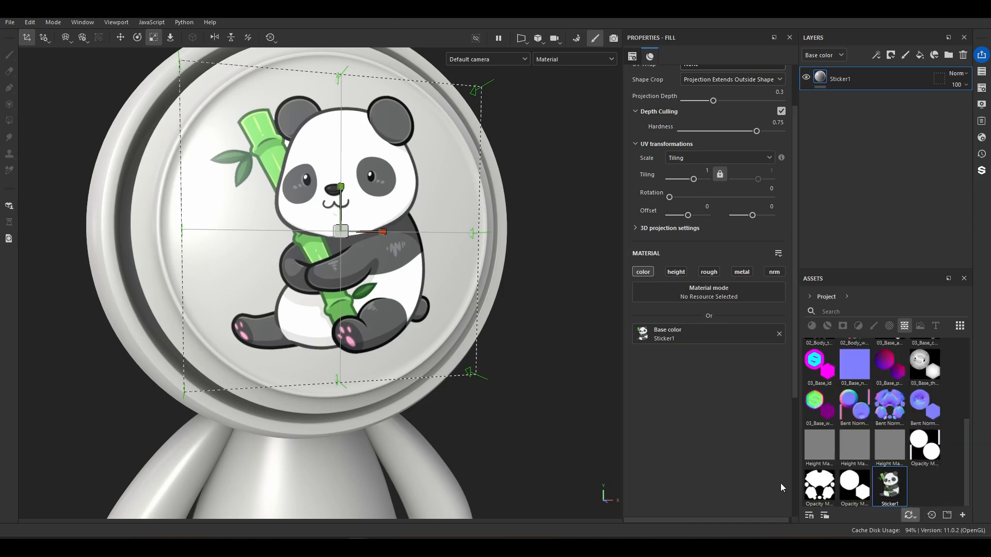
- Switch to Photoshop, show only the skull artwork on Layer 1 by hiding the S2 panda layer, and save it over Sticker1
left_click(380, 545)
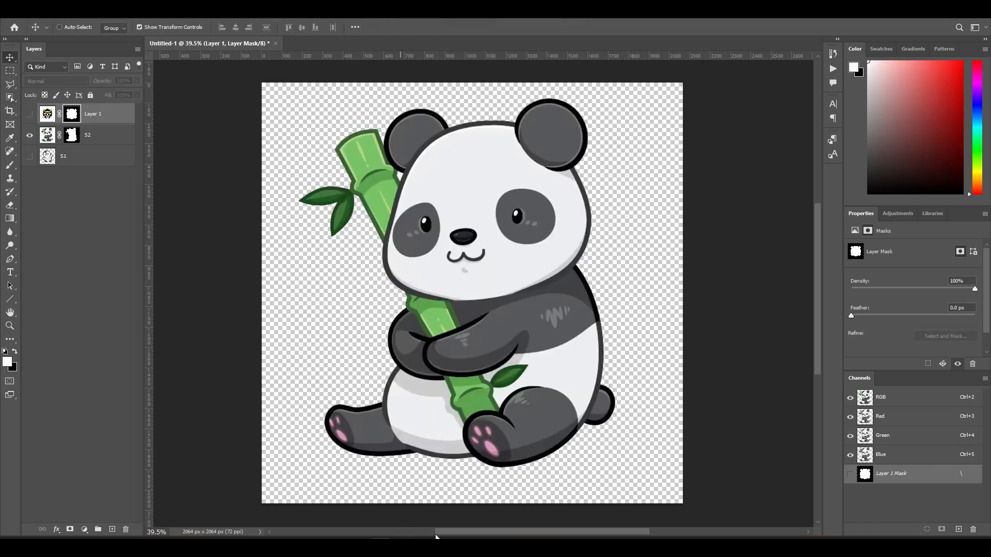
left_click(30, 114)
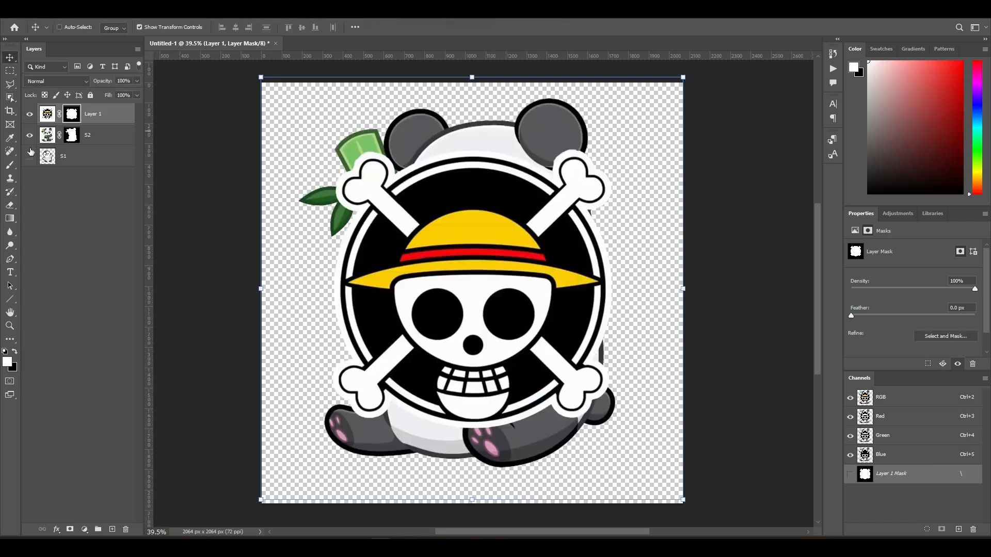
left_click(30, 136)
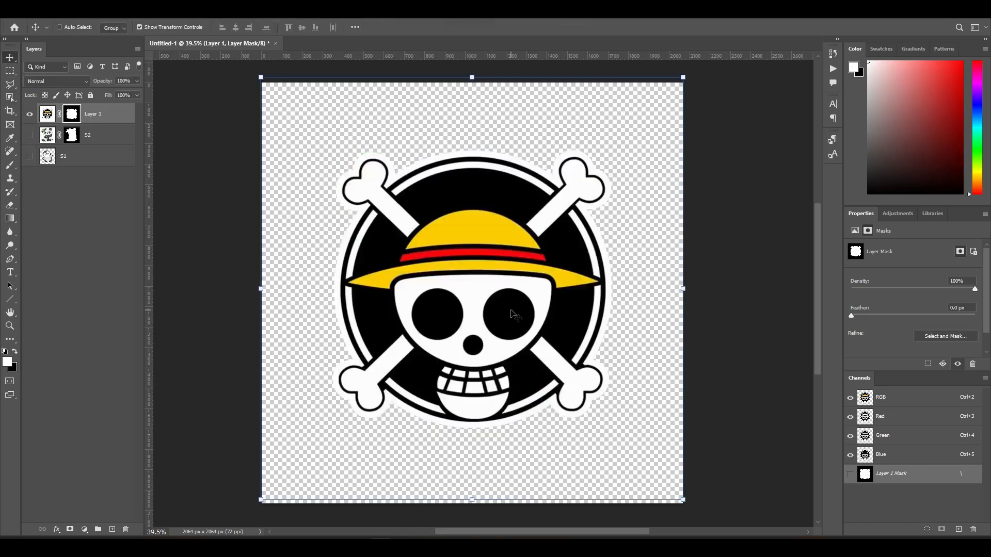
key("ctrl")
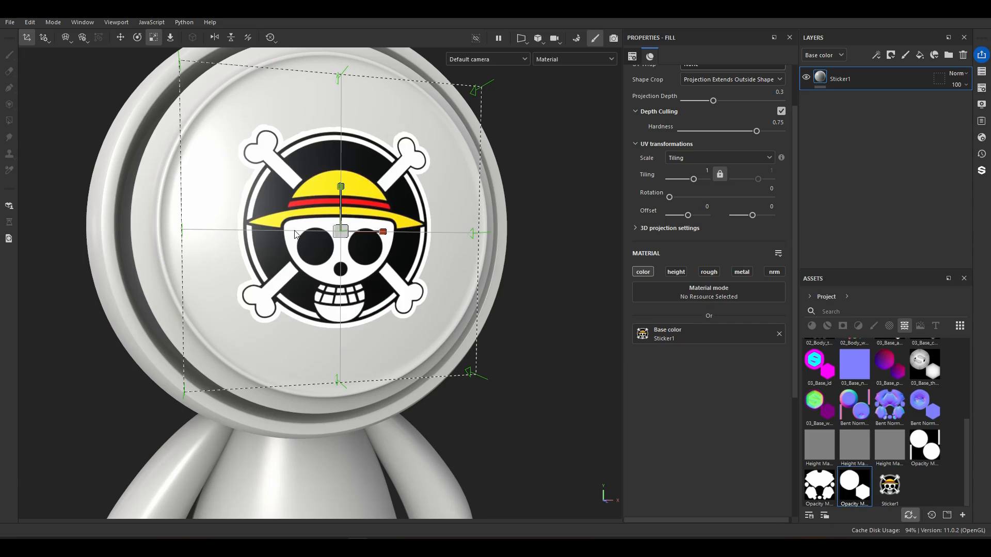
- In the asset update settings, enter a 10-minute interval, update the resources used in the project and toggle automatic Assets panel updates
left_click(909, 516)
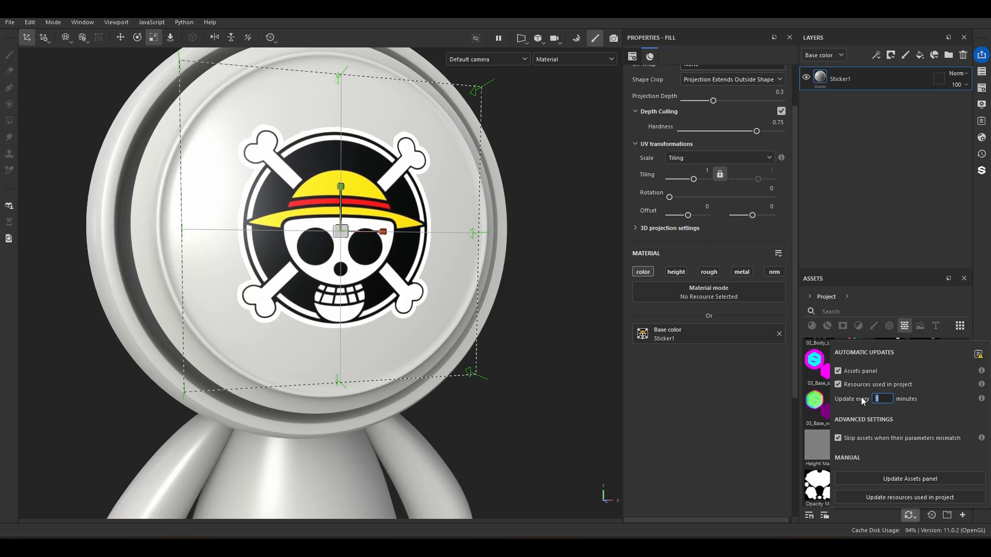
type("10")
left_click(891, 498)
left_click(838, 371)
- Look over the export options for Photoshop, After Effects, the mesh and the textures
left_click_drag(623, 379, 609, 379)
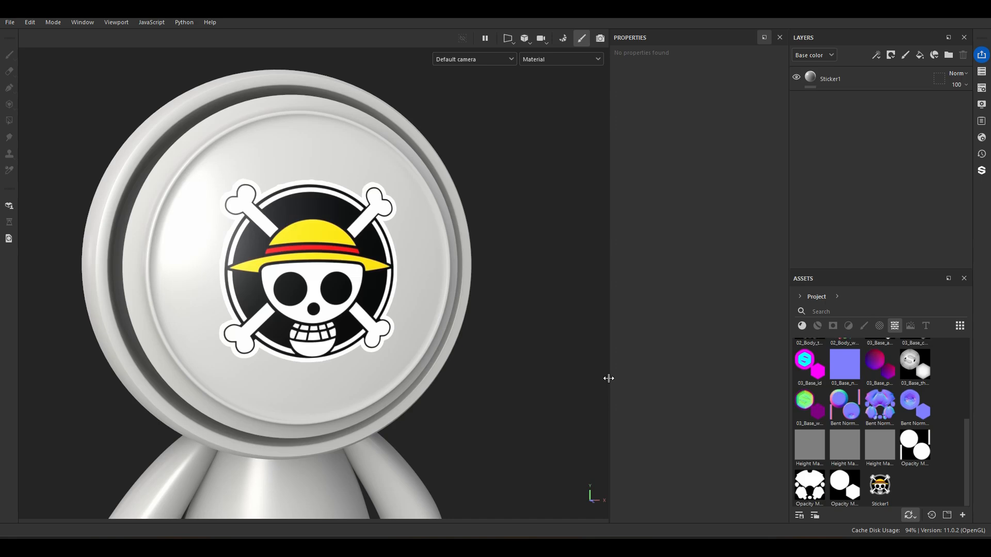
left_click(7, 22)
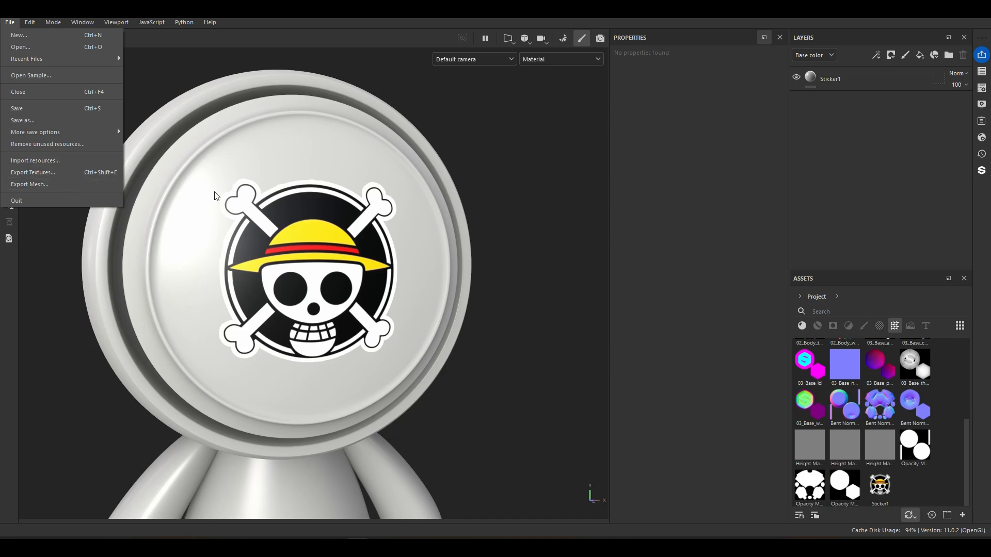
left_click(494, 191)
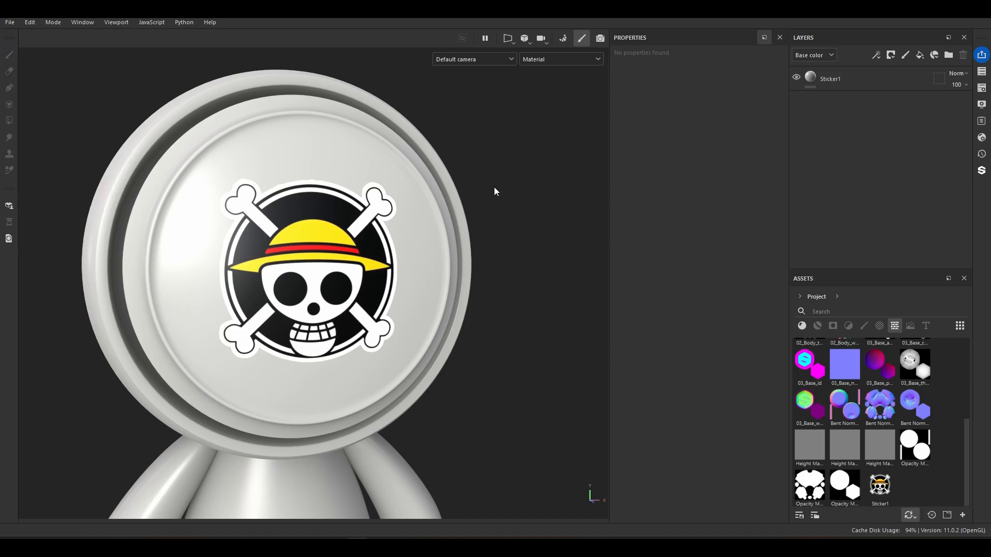
left_click(982, 55)
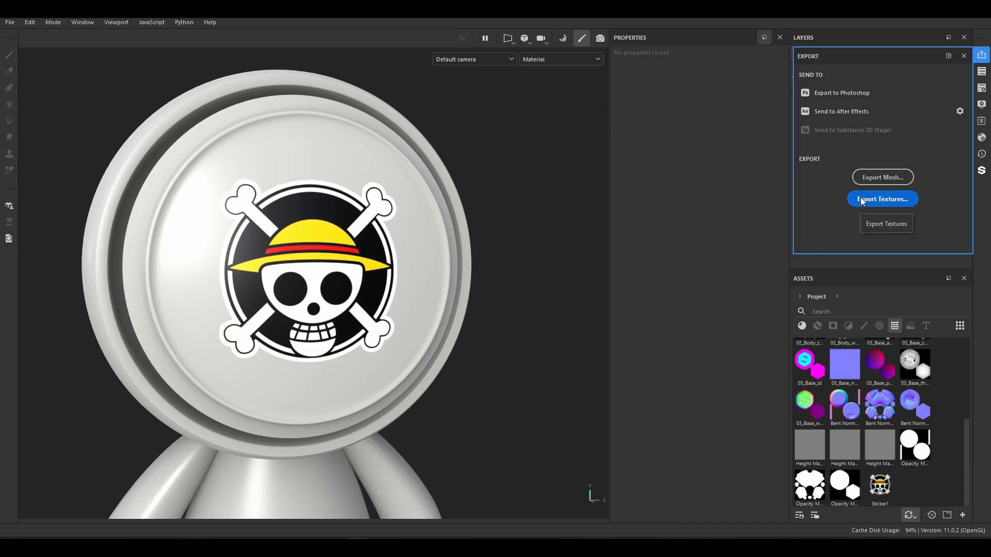
left_click(981, 57)
left_click(980, 58)
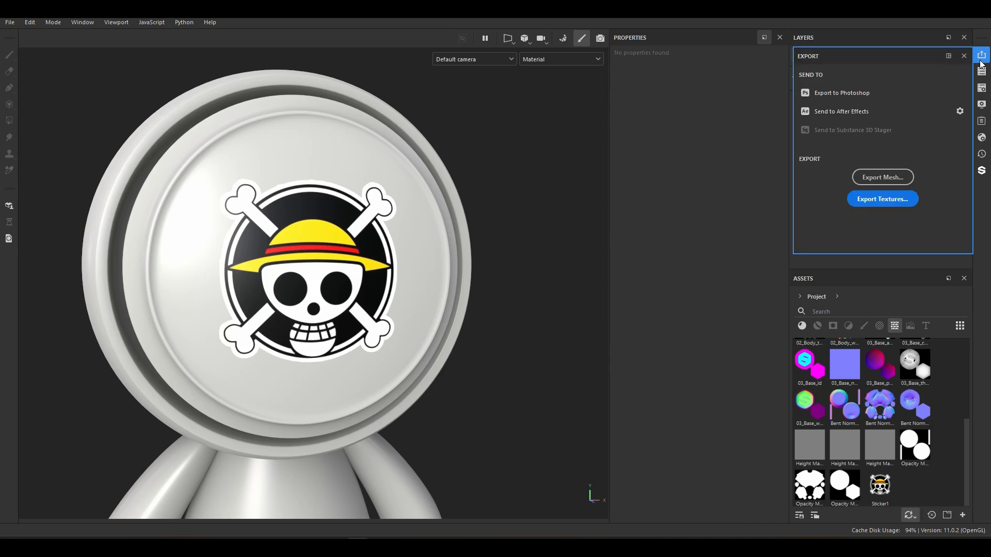
left_click(982, 57)
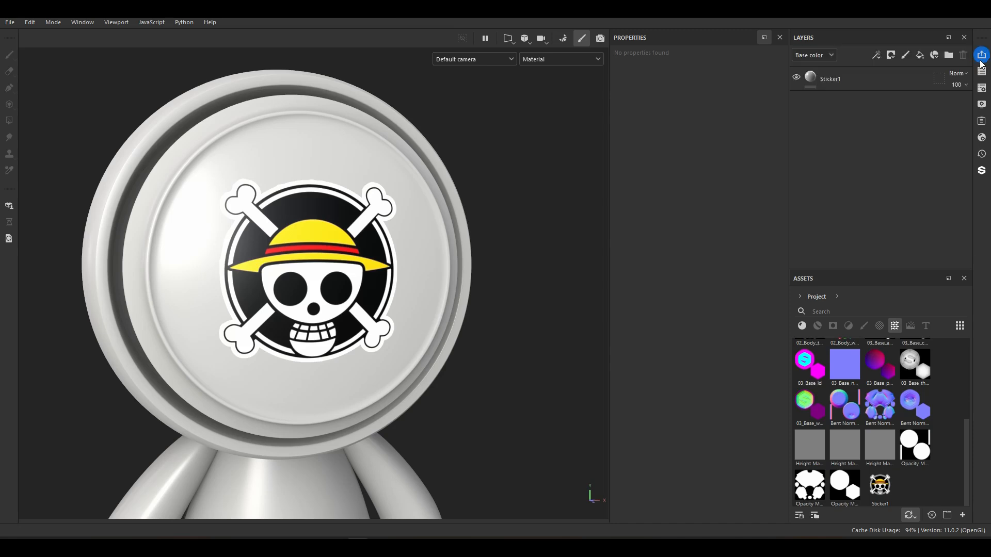
- Add a fill layer above Sticker1 with all five material channels enabled, and a second fill layer with only color enabled
left_click(912, 80)
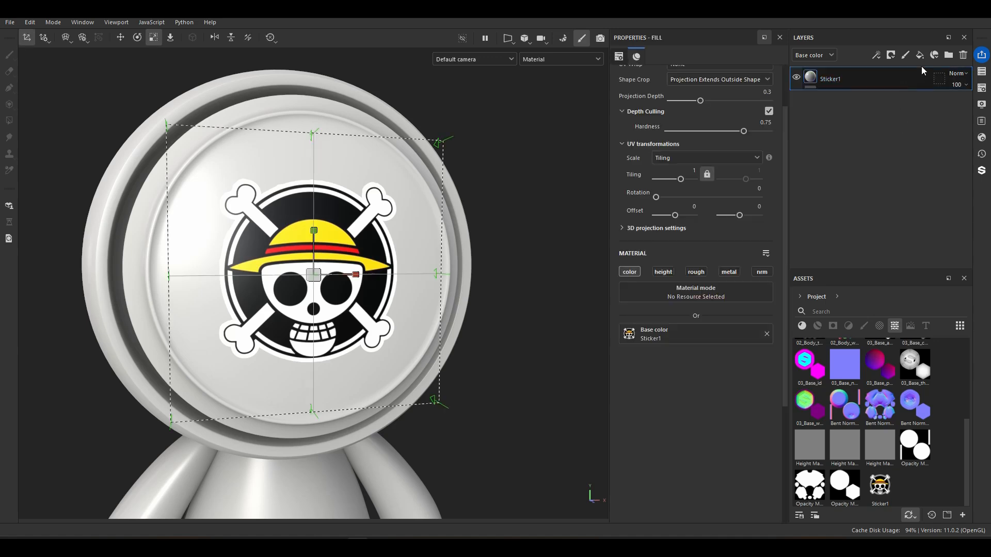
left_click(919, 55)
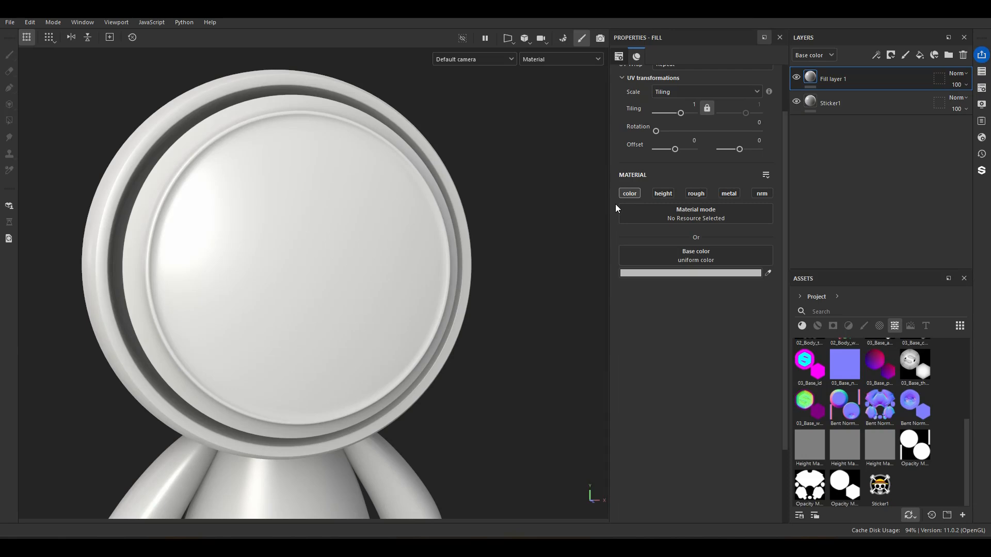
scroll(616, 205, "down", 1)
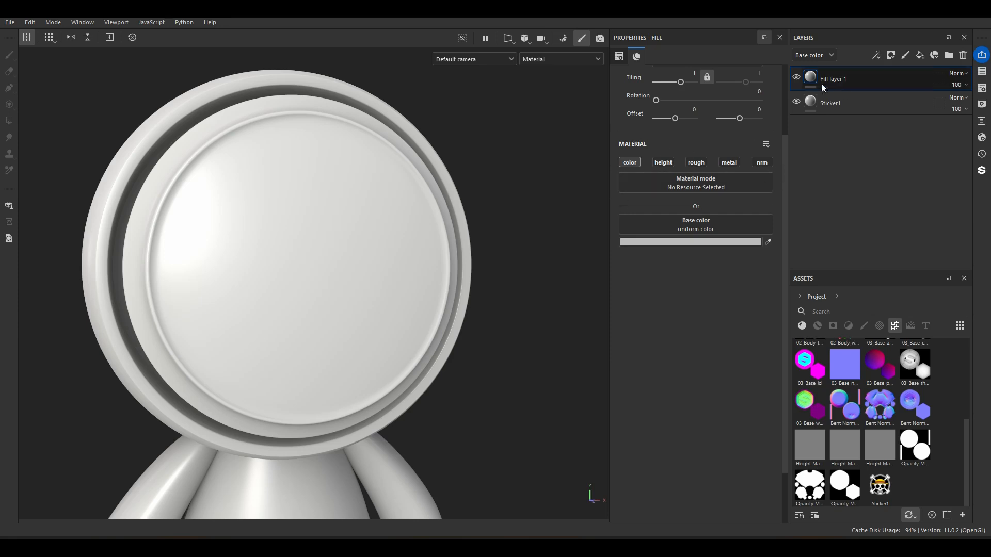
left_click(634, 162)
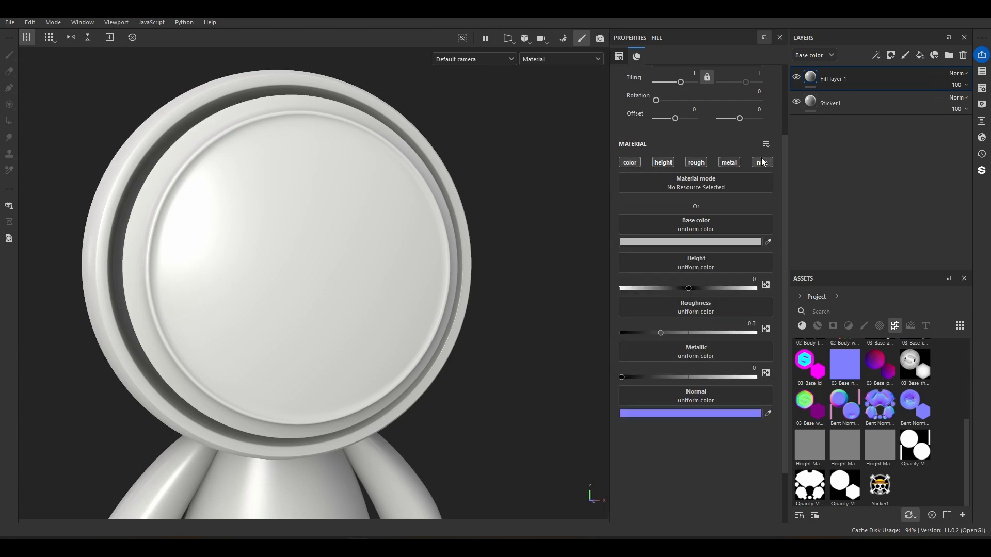
left_click(920, 54)
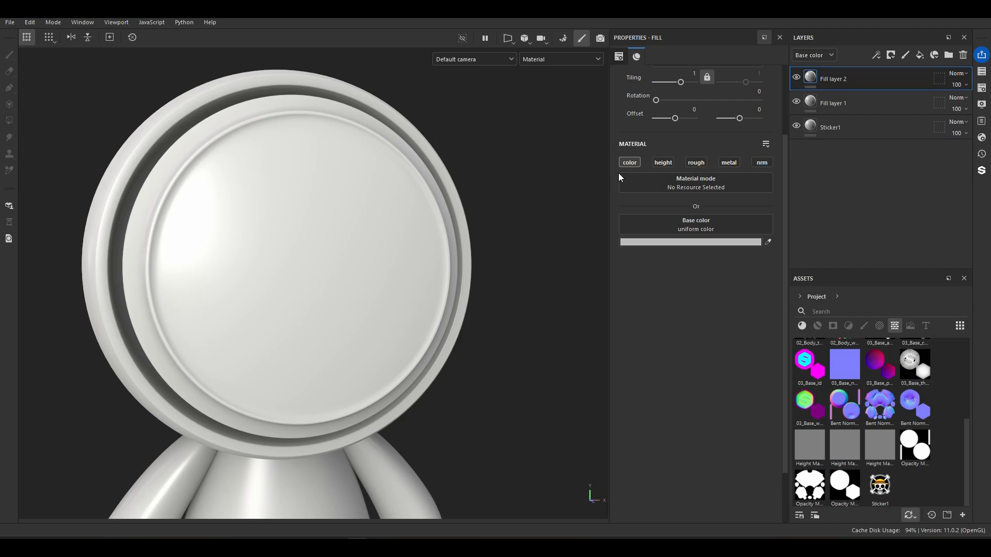
- Switch to the helmet project and examine its texture set list and the settings of UV tile 1003 Top
left_click(983, 72)
left_click(983, 71)
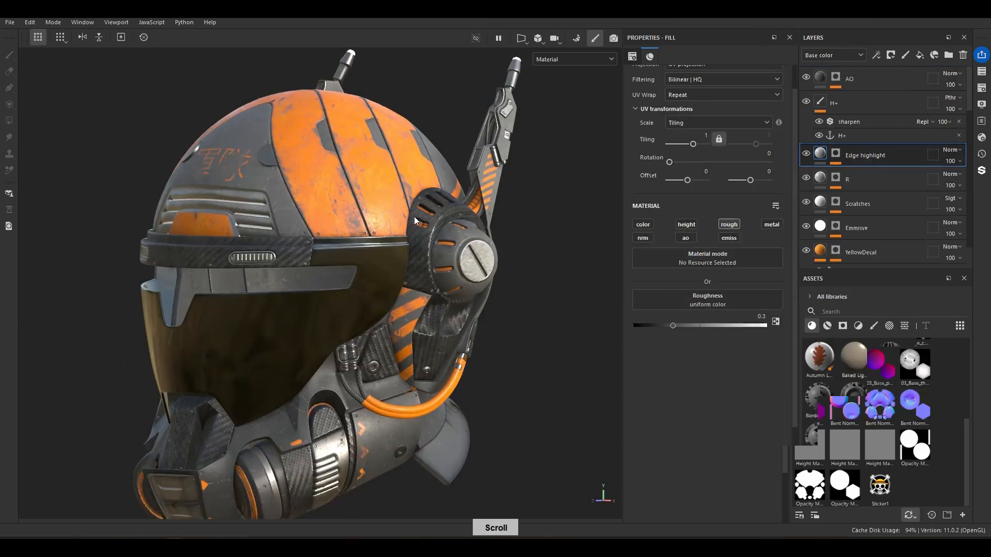
scroll(416, 225, "down", 2)
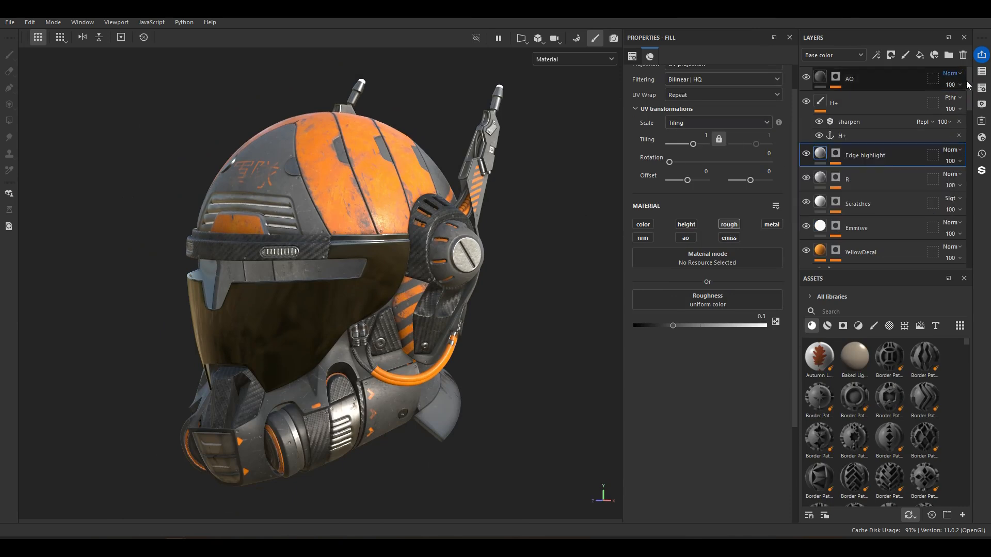
left_click(982, 72)
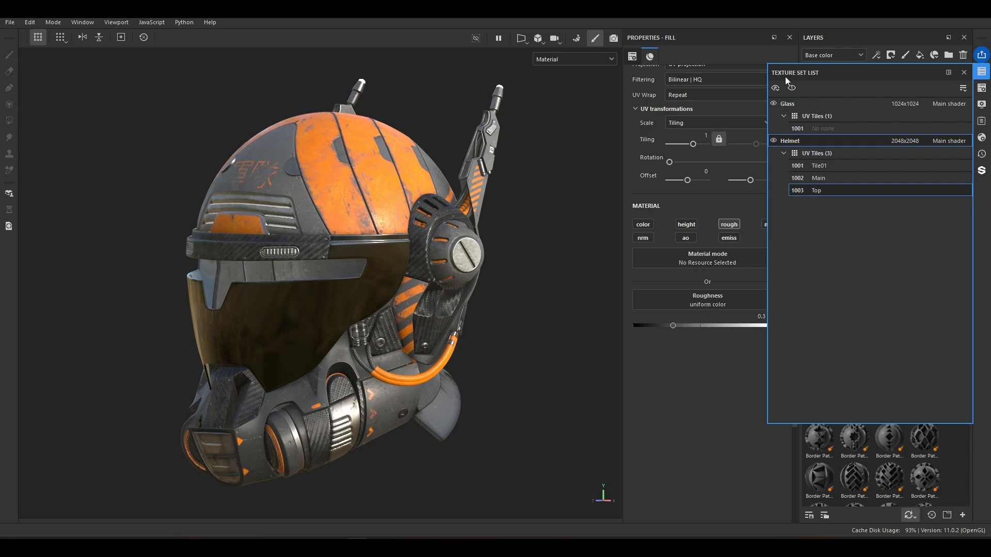
left_click(981, 89)
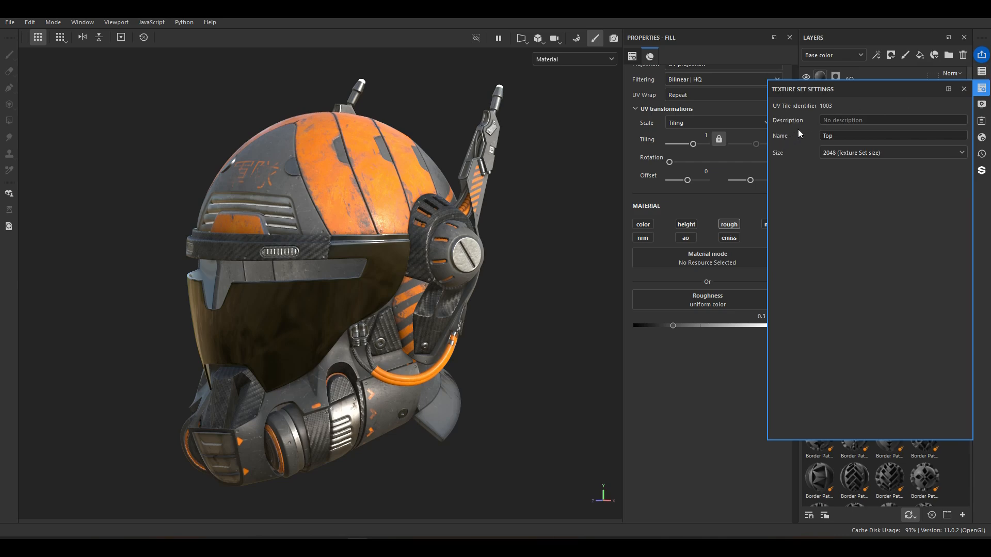
left_click(981, 71)
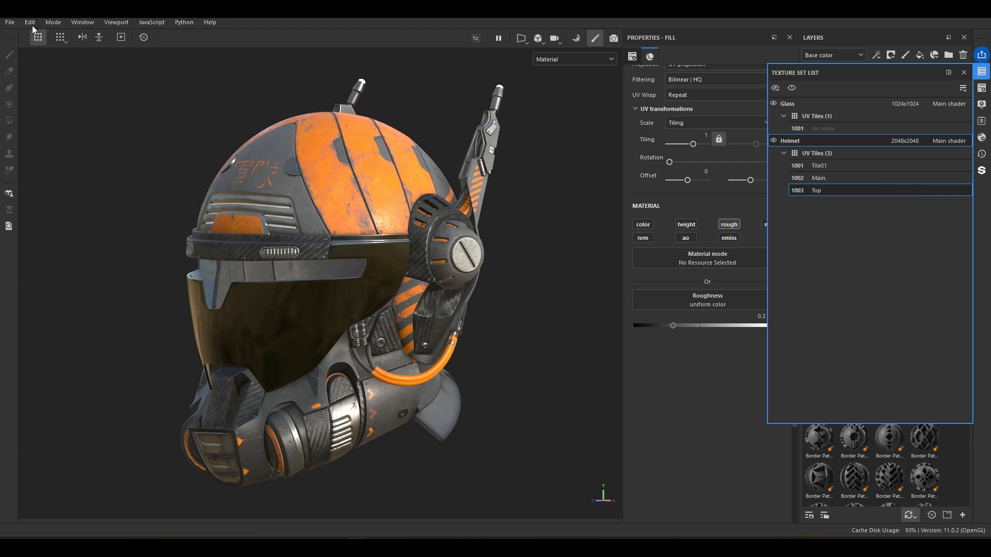
- Open the texture export and narrow down which textures of the Helmet texture set are exported
left_click(9, 22)
left_click(43, 133)
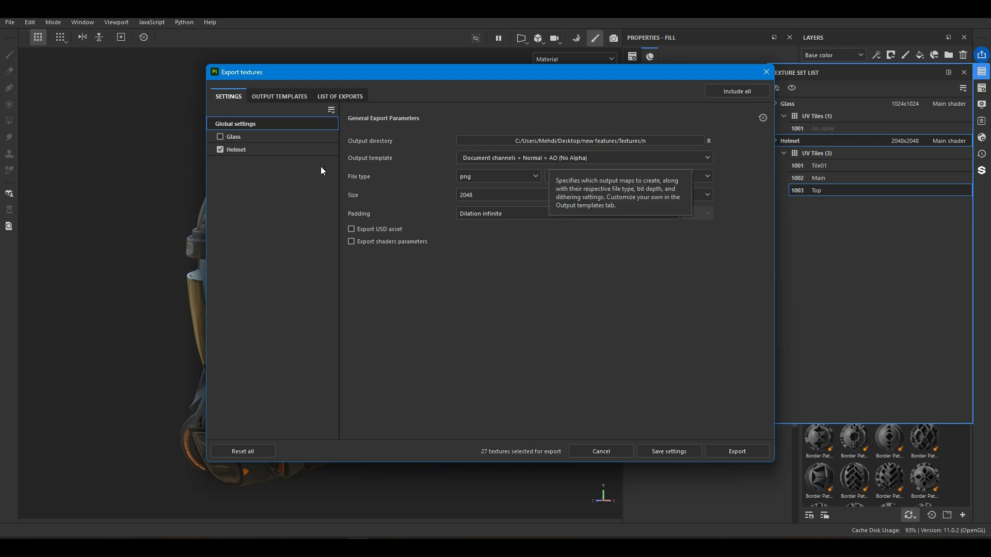
left_click(267, 150)
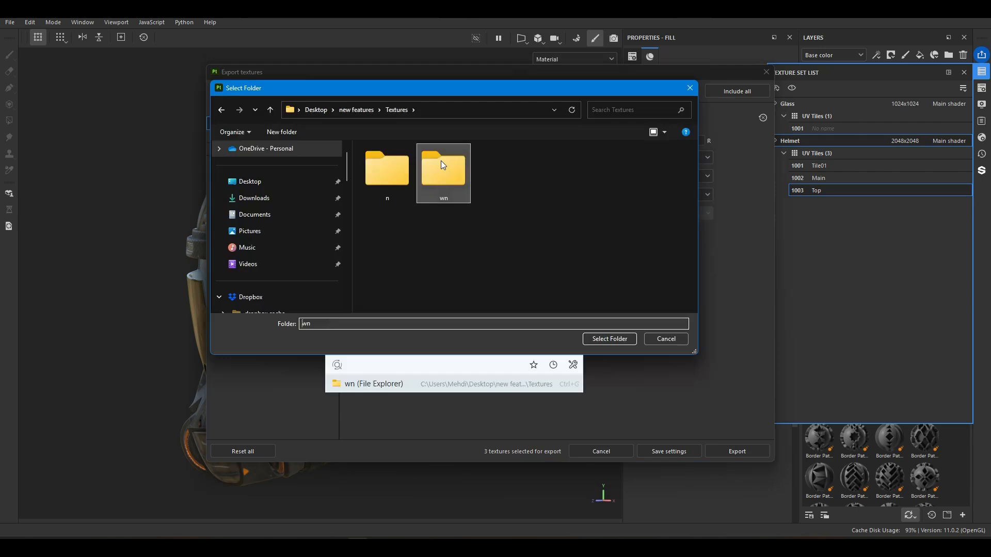
- Set the export's output directory to the Textures/wn folder and its size to Based on each Texture Set's size
key("Return")
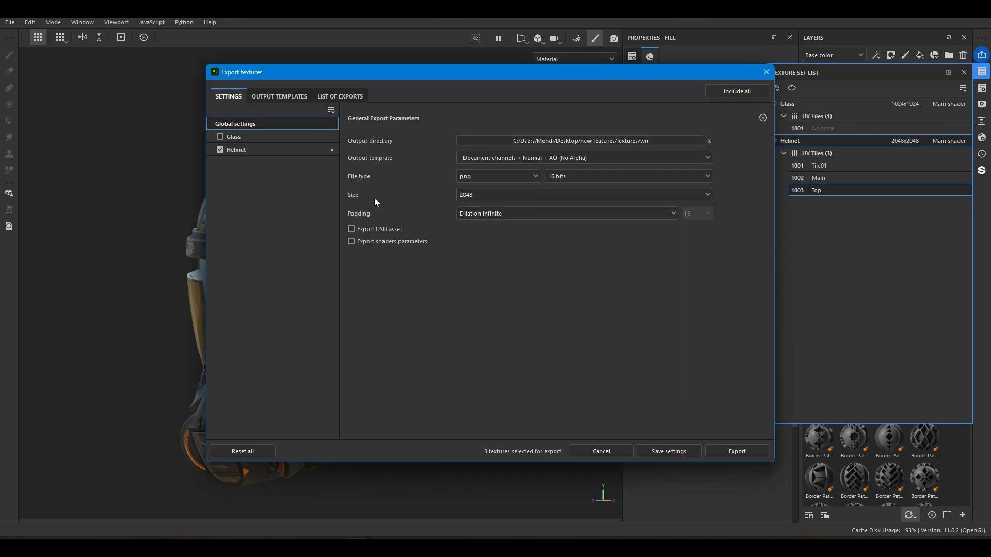
left_click(479, 200)
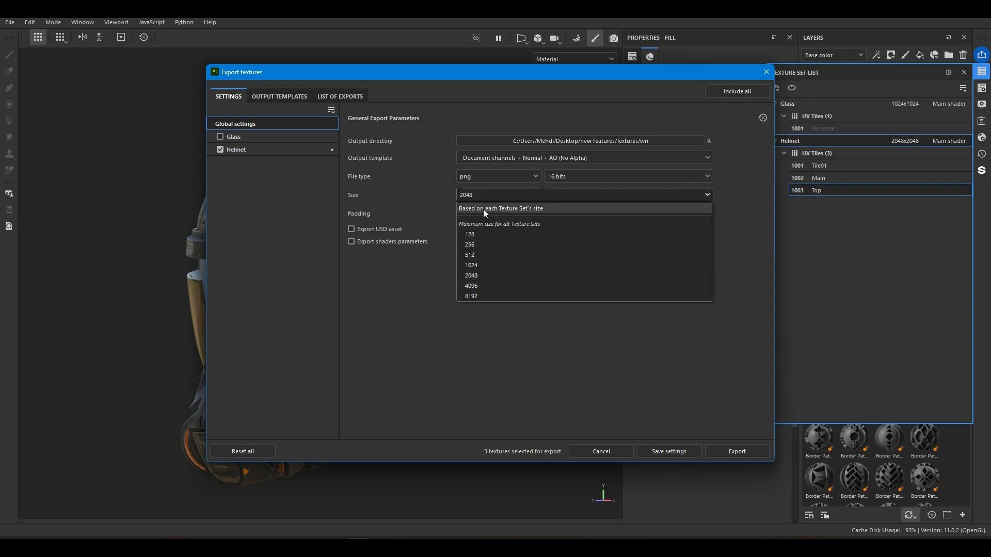
left_click(483, 209)
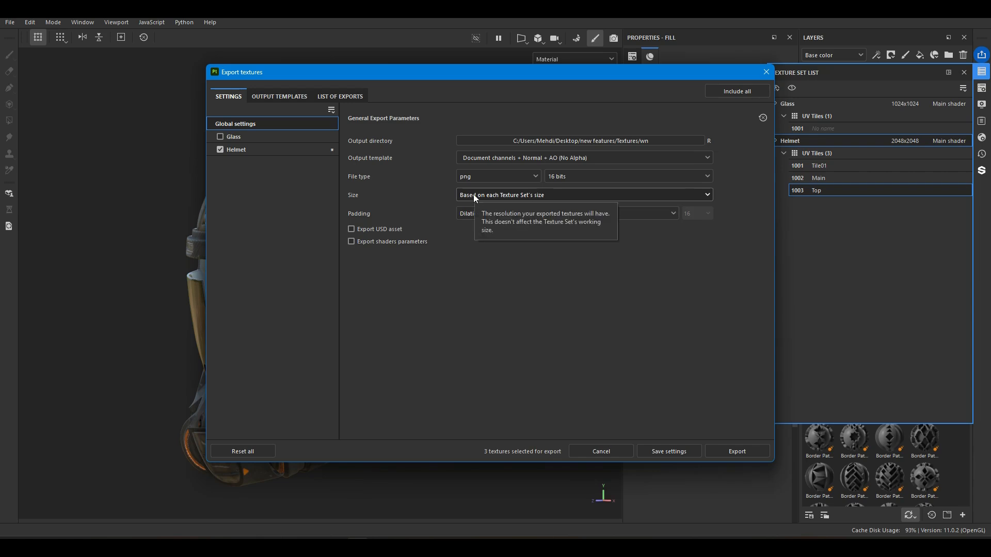
- Export the Helmet textures, check the dimensions of the exported files in the wn folder, and leave the export
left_click(738, 450)
left_click_drag(577, 133, 581, 102)
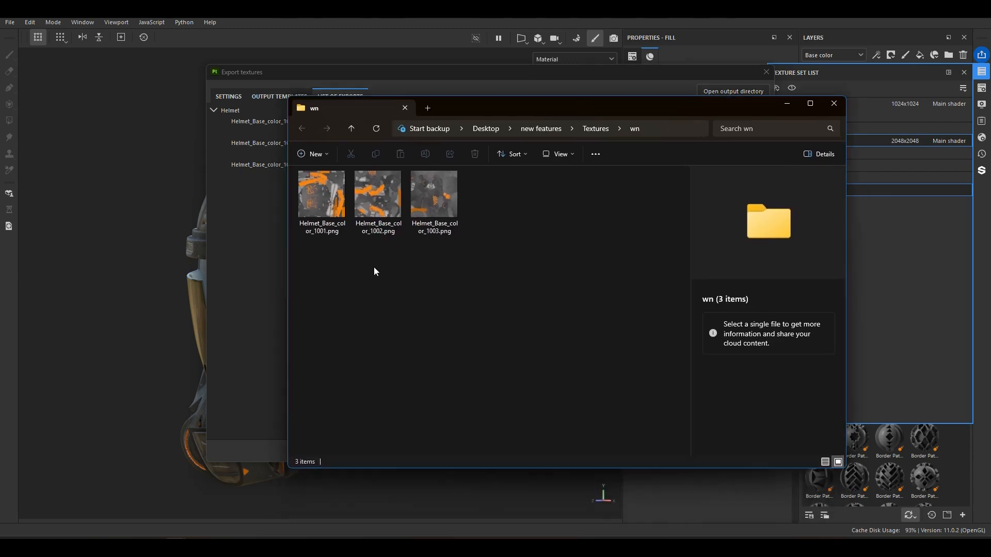
mouse_move(303, 230)
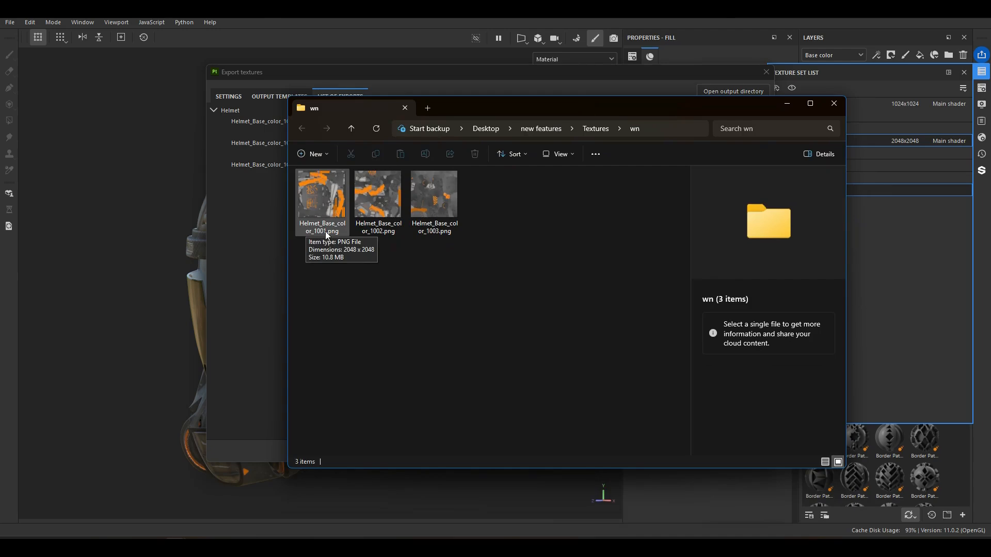
left_click_drag(510, 259, 292, 150)
left_click(500, 323)
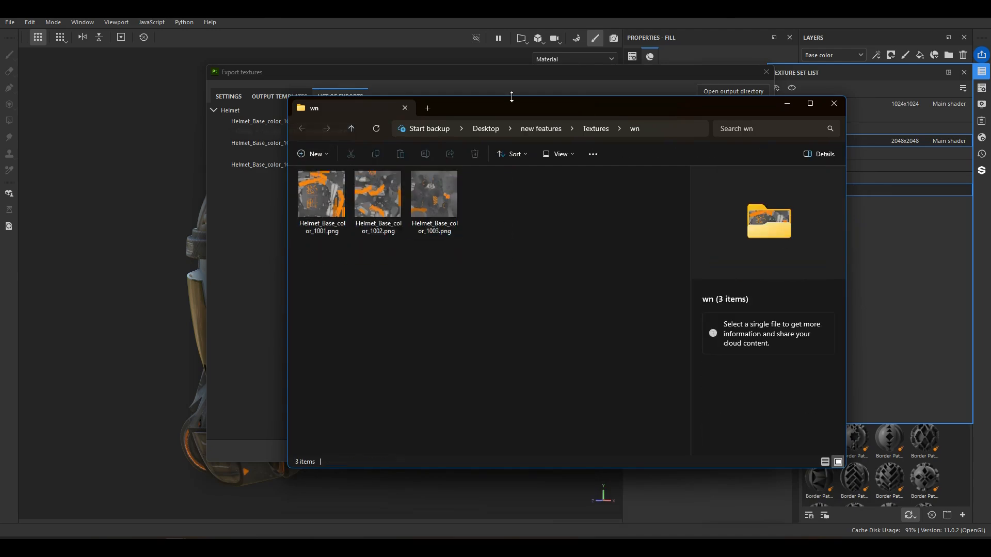
key("alt+F4")
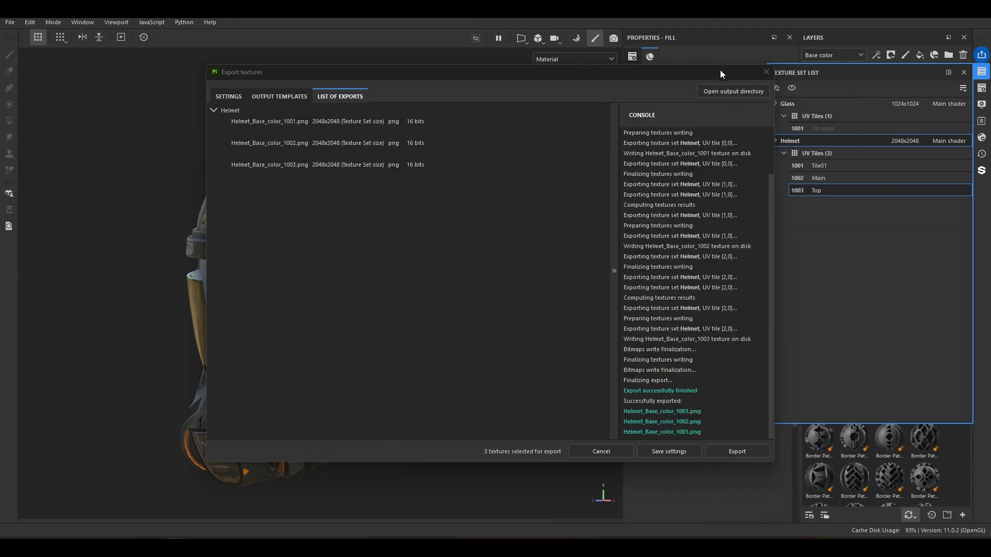
left_click(766, 72)
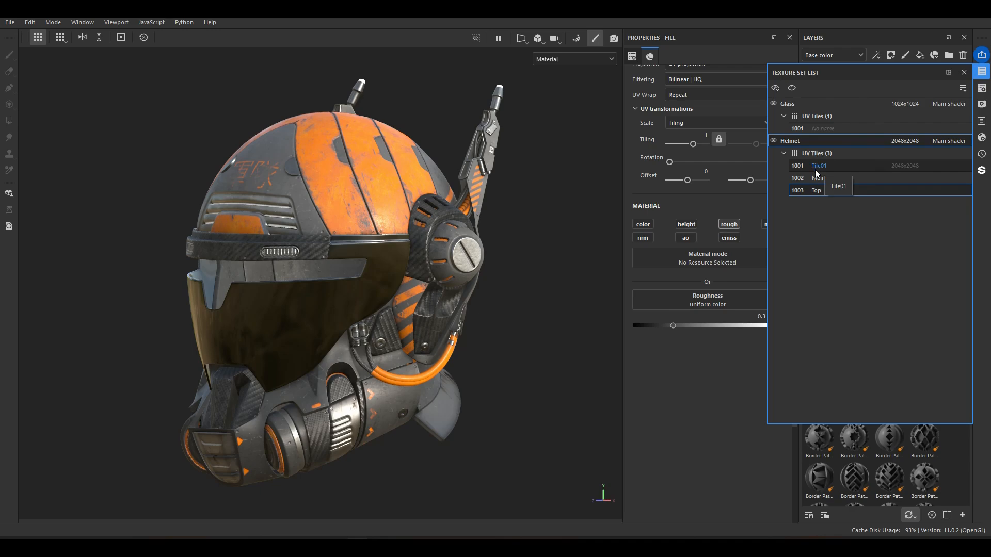
- Set the resolution of the Helmet's UV tile 1002 Main to 1024x1024 and of tile 1003 Top to 4096x4096
left_click(902, 178)
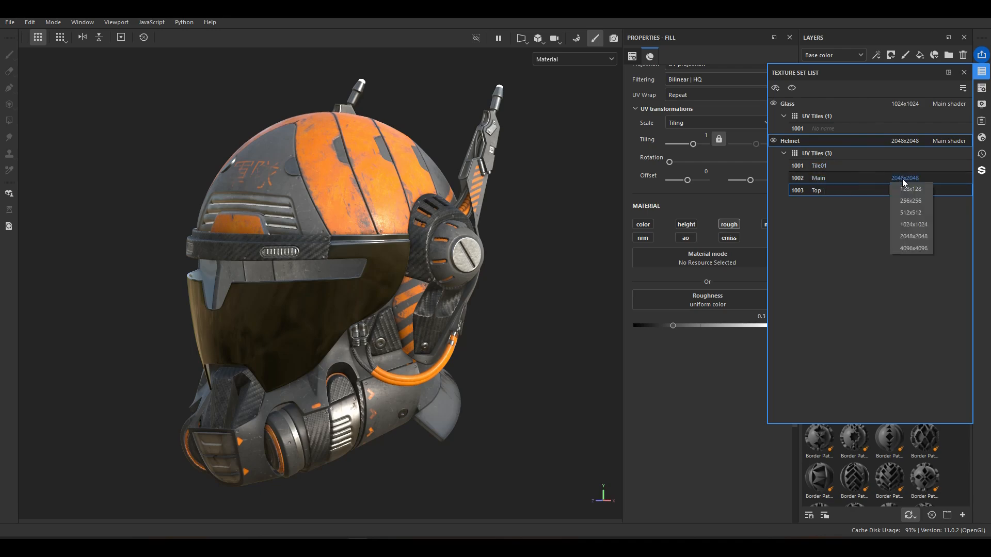
left_click(909, 227)
left_click(903, 193)
left_click(904, 240)
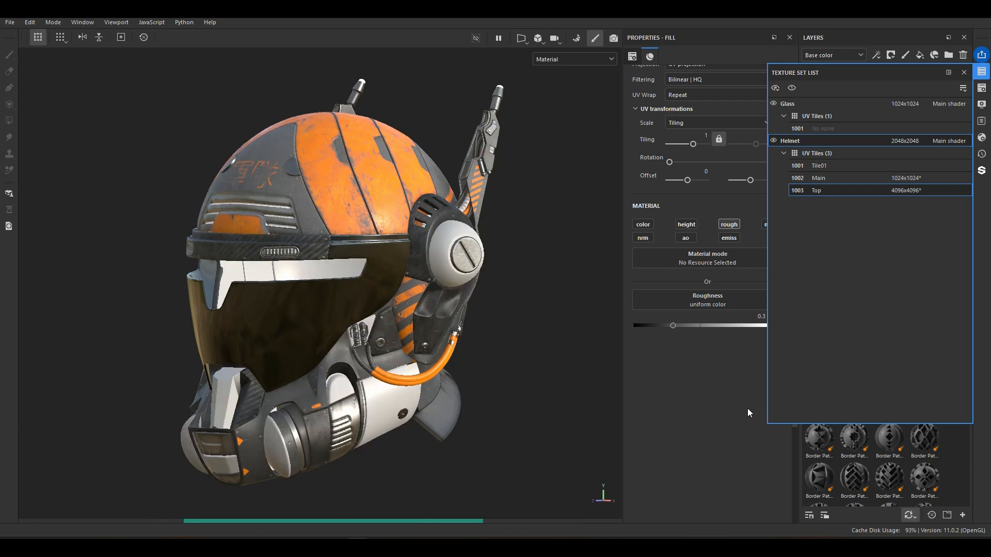
- Set the resolution of UV tile 1003 Top to 512x512
mouse_move(898, 162)
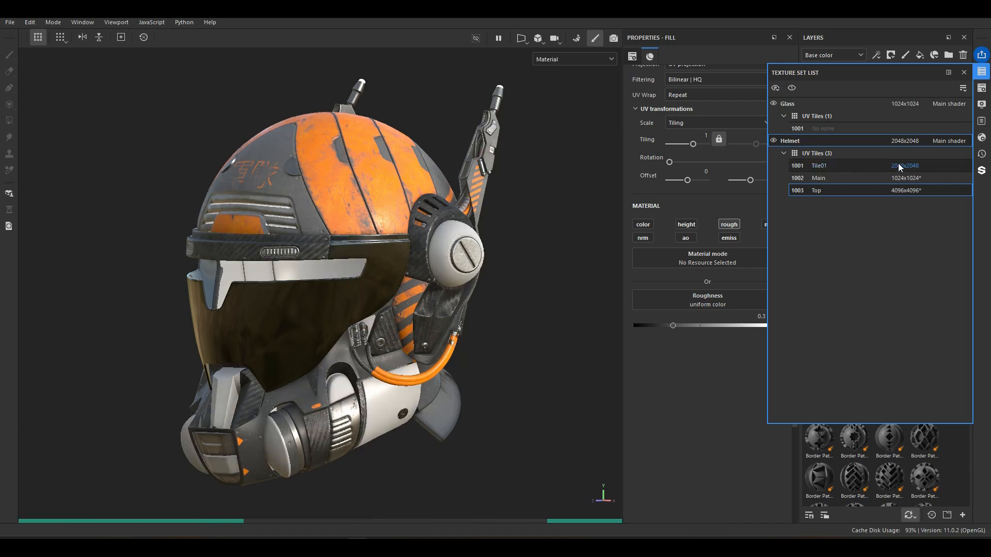
left_click(902, 190)
left_click(910, 241)
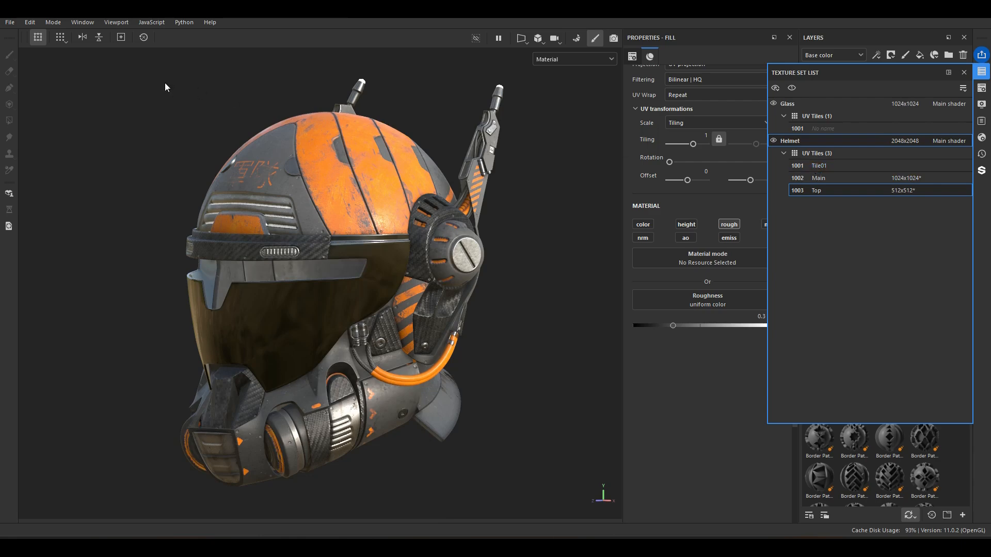
- Open the texture export and create a new output template named UVTILECUSTOMNAME
left_click(10, 22)
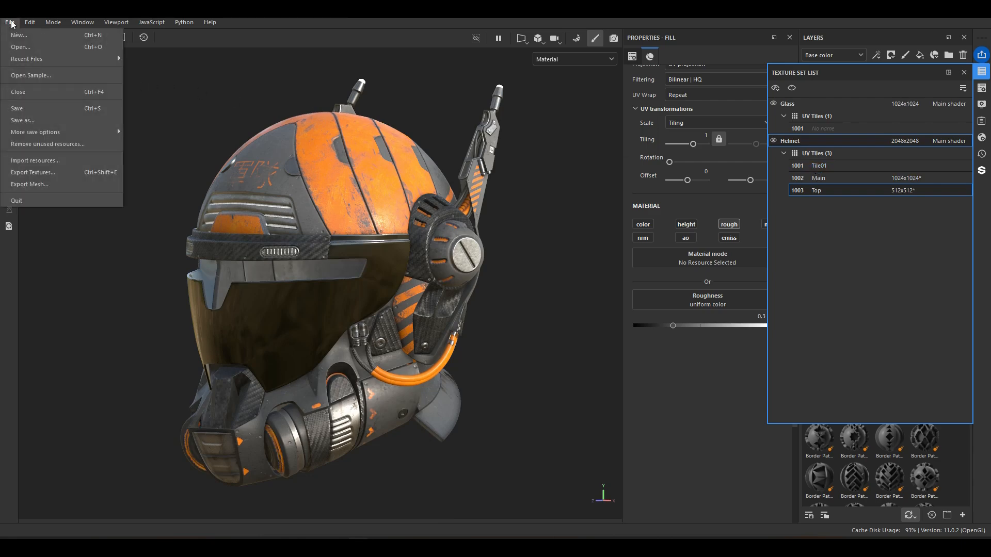
left_click(39, 173)
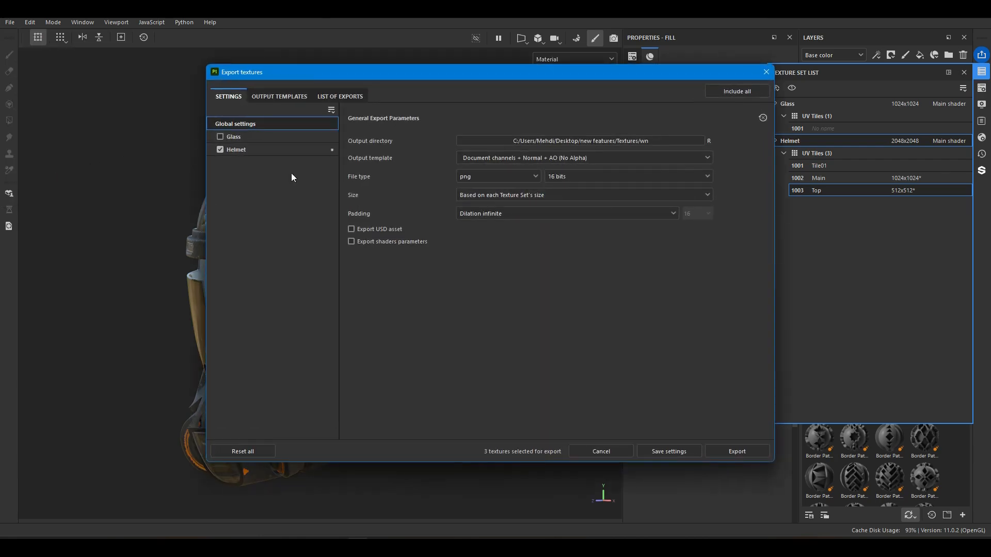
left_click(268, 97)
left_click(319, 116)
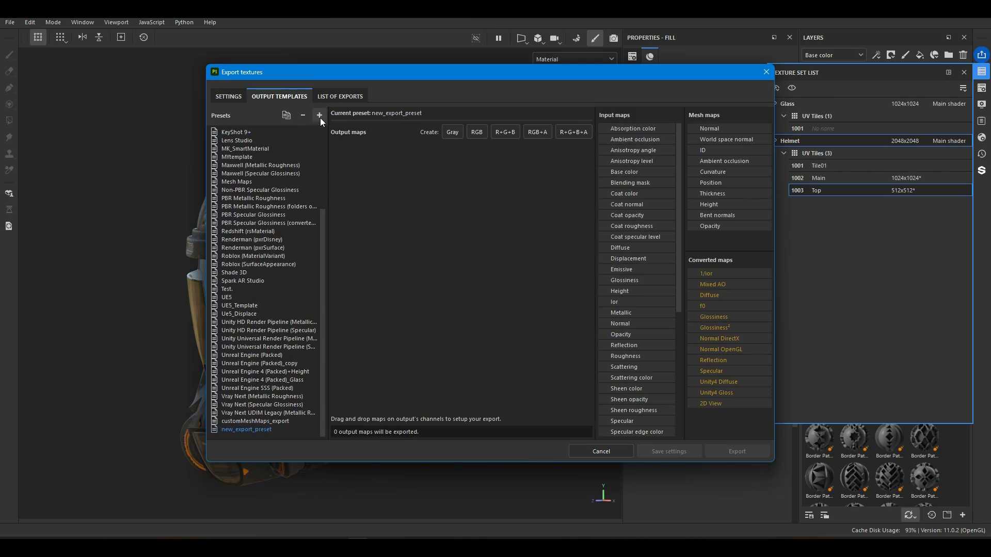
double_click(257, 431)
type("UVTILECUSTOMNAME")
key("Return")
- Add an RGB output map to the template and feed it the RGB channels of Base color
left_click(481, 132)
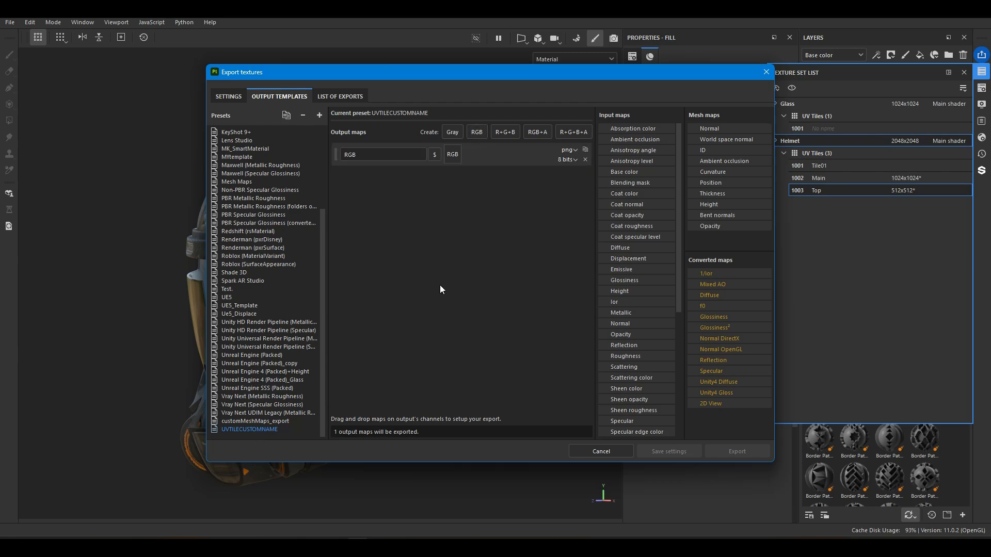
left_click_drag(615, 172, 453, 147)
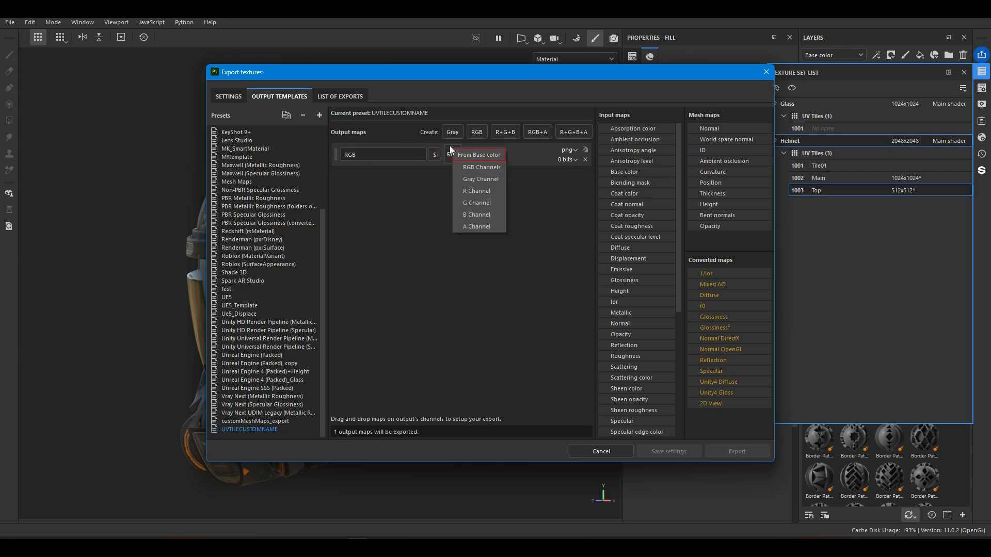
left_click(467, 164)
- Rename the RGB output map to $textureSet_$uvTileName using the naming variables
double_click(393, 152)
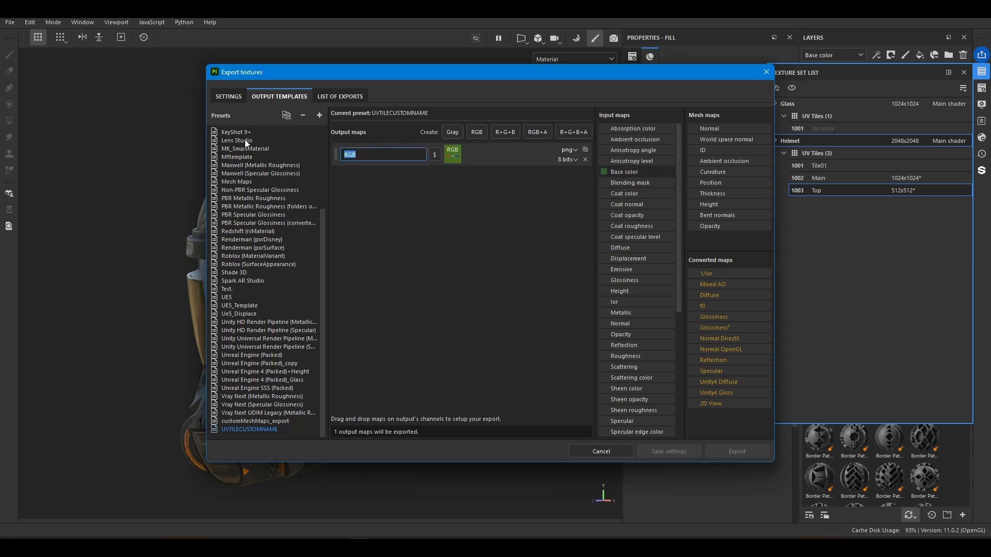
key("BackSpace")
left_click(435, 155)
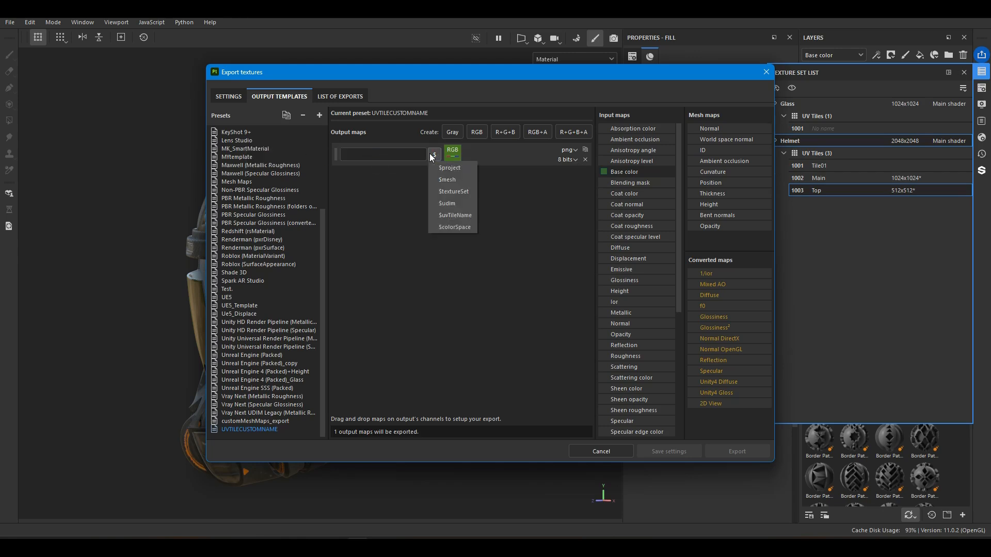
left_click(447, 194)
left_click(398, 155)
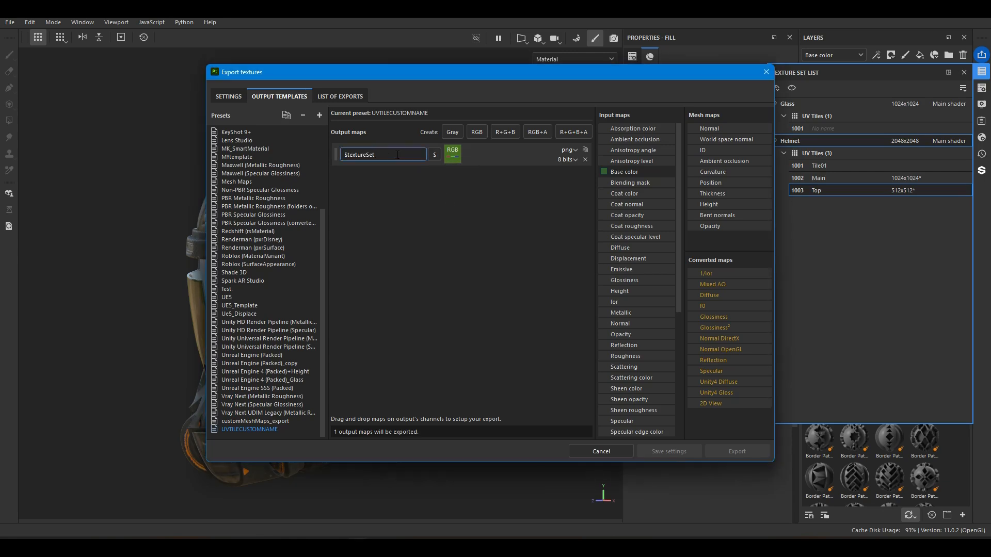
type("_")
left_click(435, 156)
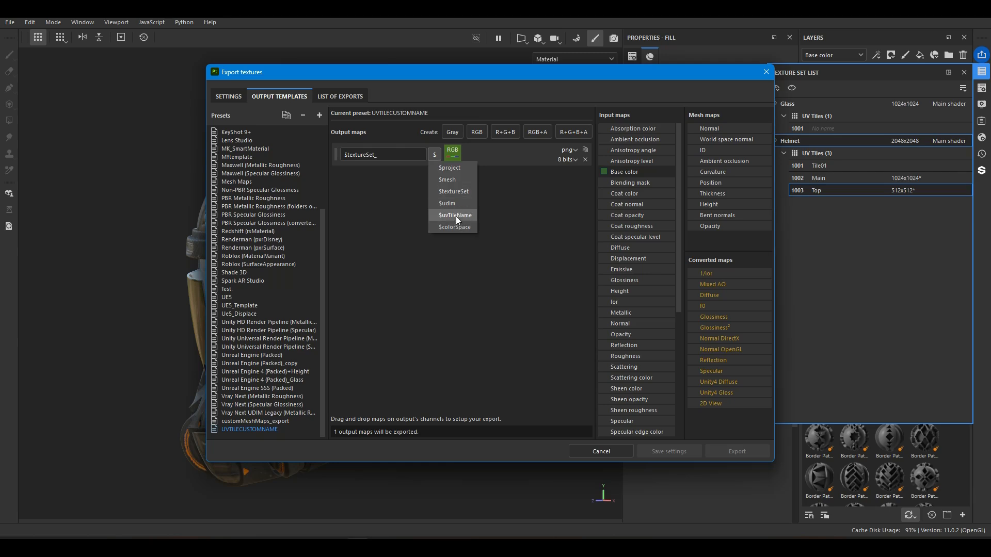
left_click(457, 216)
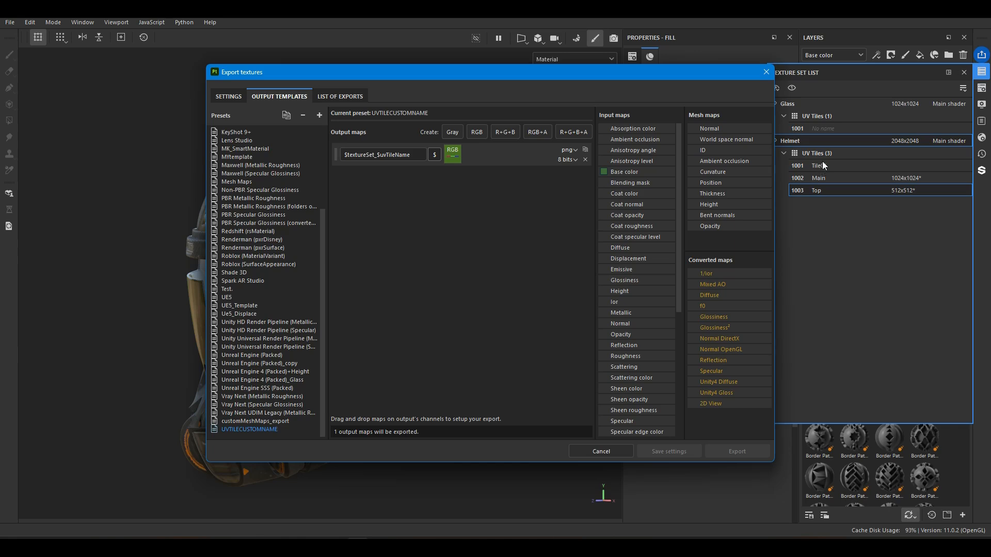
- Extend the output map's name after $uvTileName by trying $colorSpace and replacing it with $udim
left_click(424, 156)
left_click(438, 158)
left_click(448, 227)
left_click_drag(423, 155, 392, 157)
key("BackSpace")
left_click(434, 155)
left_click(456, 205)
- Choose UVTILECUSTOMNAME as the output template in the global settings and export the Helmet textures
left_click(228, 97)
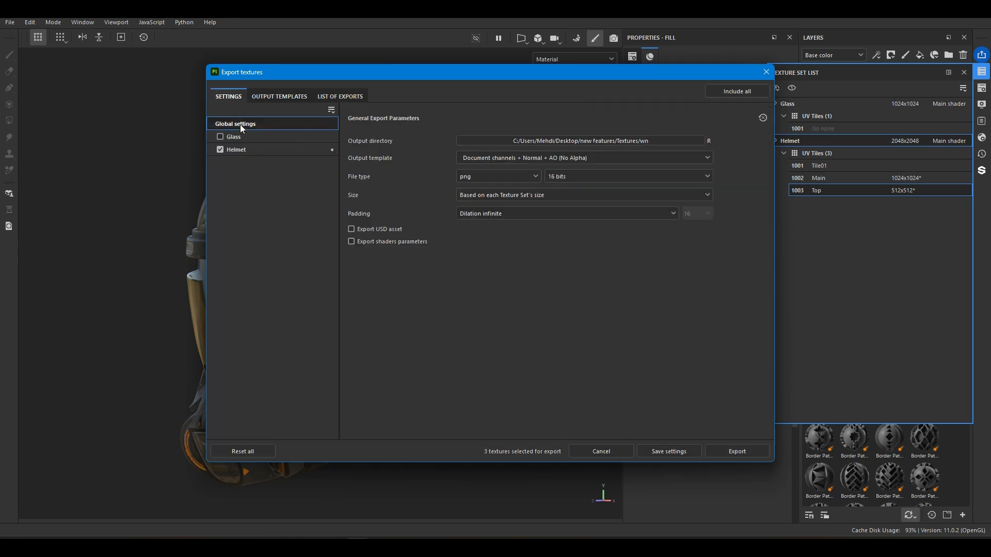
left_click(500, 158)
scroll(510, 207, "down", 10)
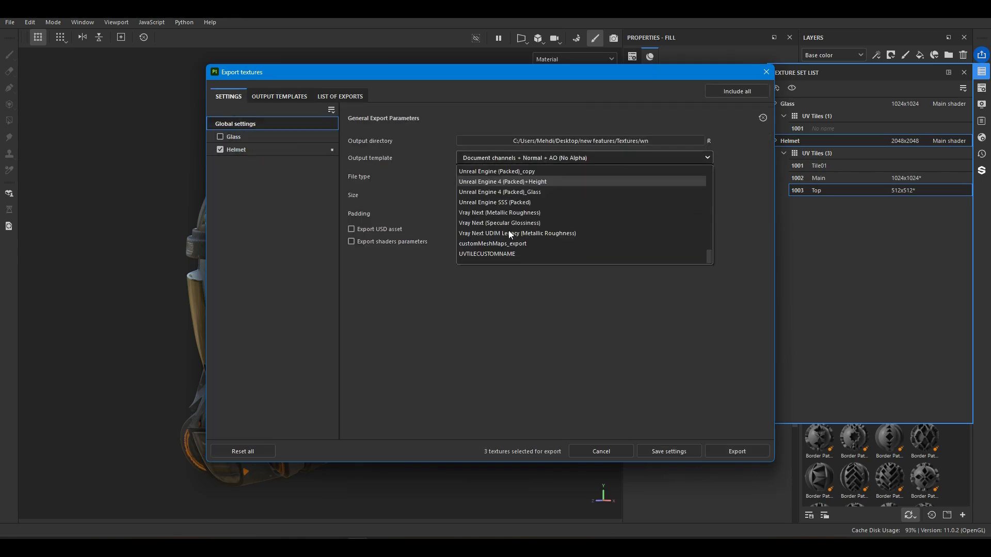
left_click(491, 254)
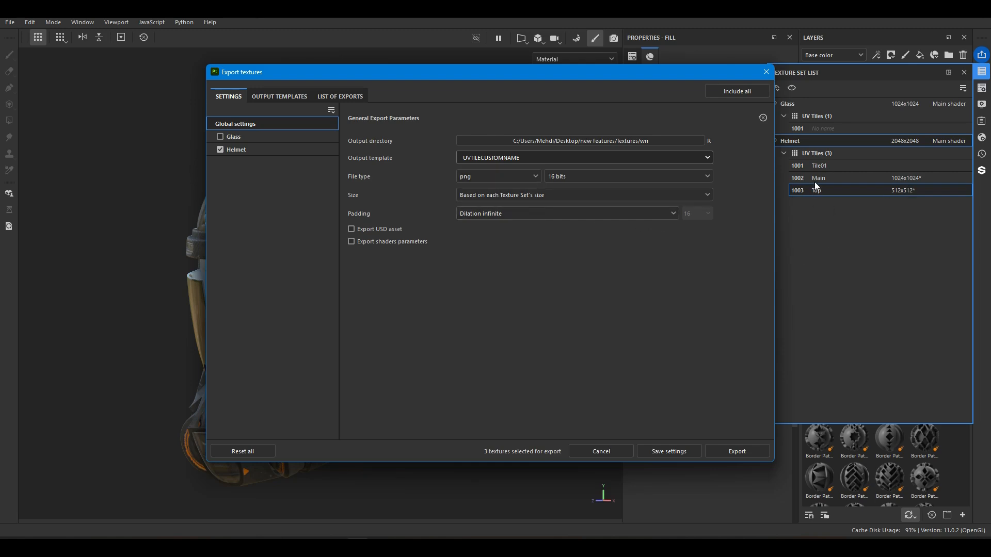
left_click(729, 450)
- Examine the names and dimensions of the exported Main, Tile01 and Top textures in the wn folder
left_click_drag(488, 1, 376, 142)
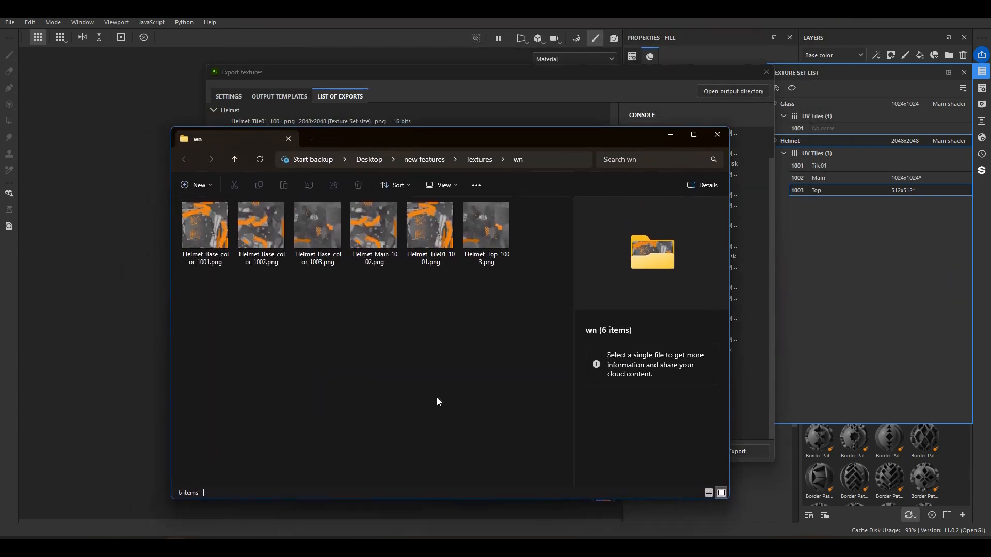
left_click(369, 263)
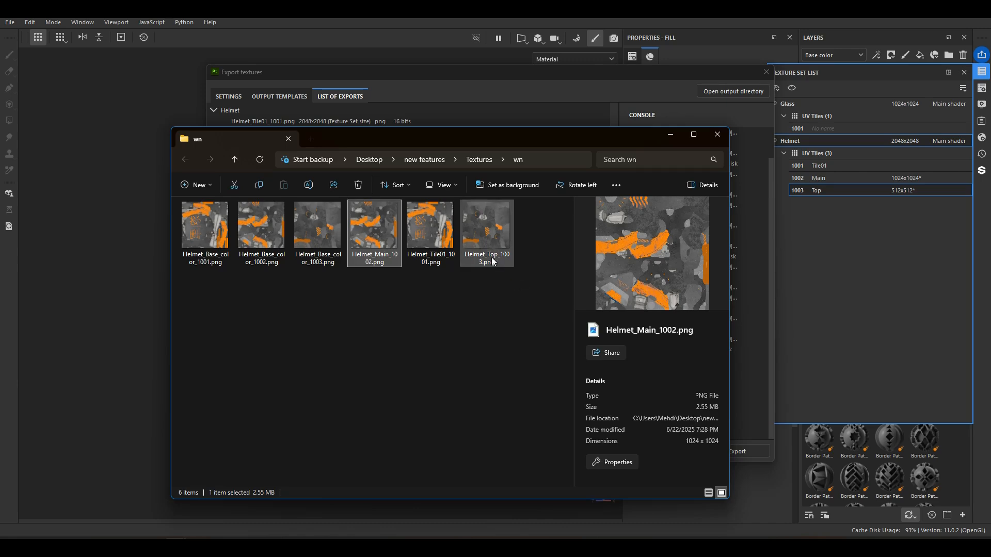
left_click(455, 237)
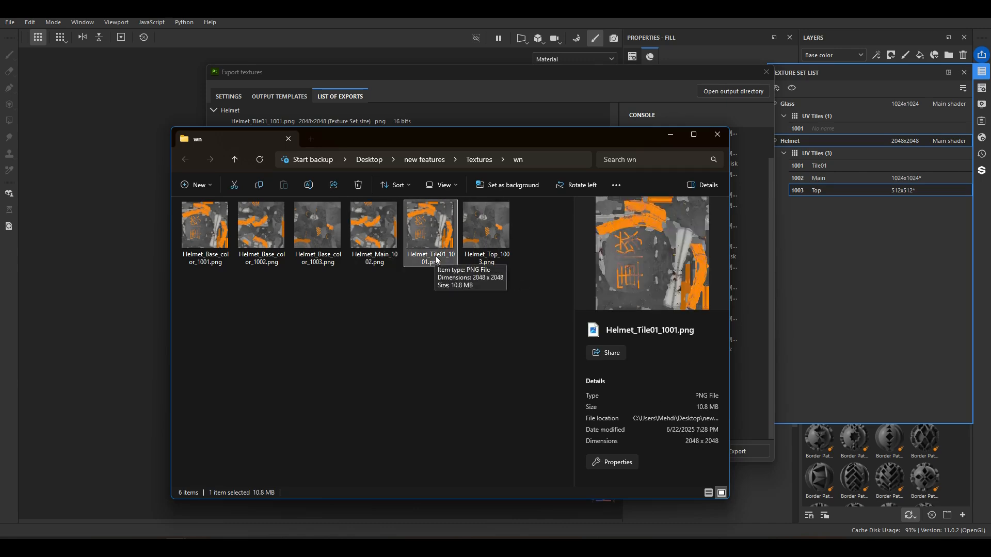
left_click(503, 255)
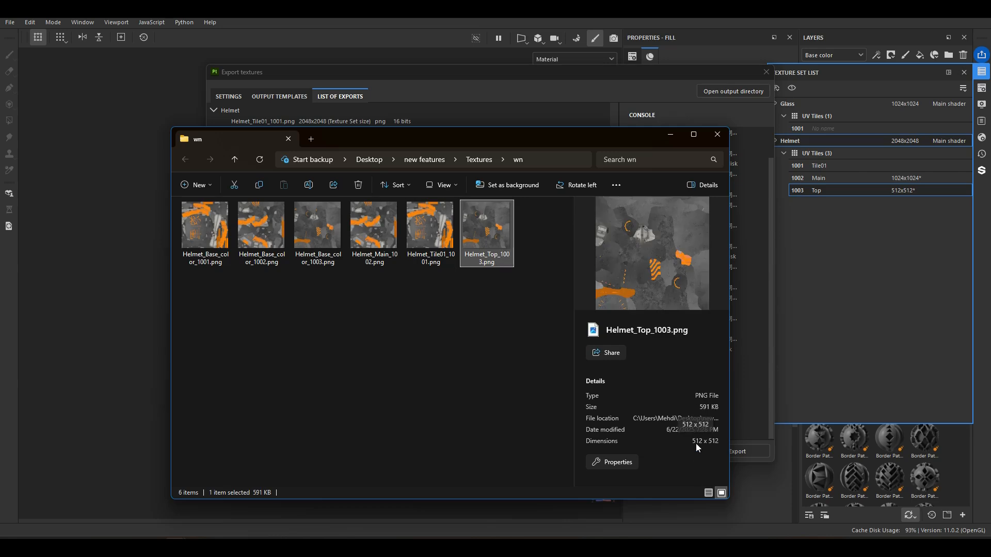
left_click_drag(542, 328, 184, 169)
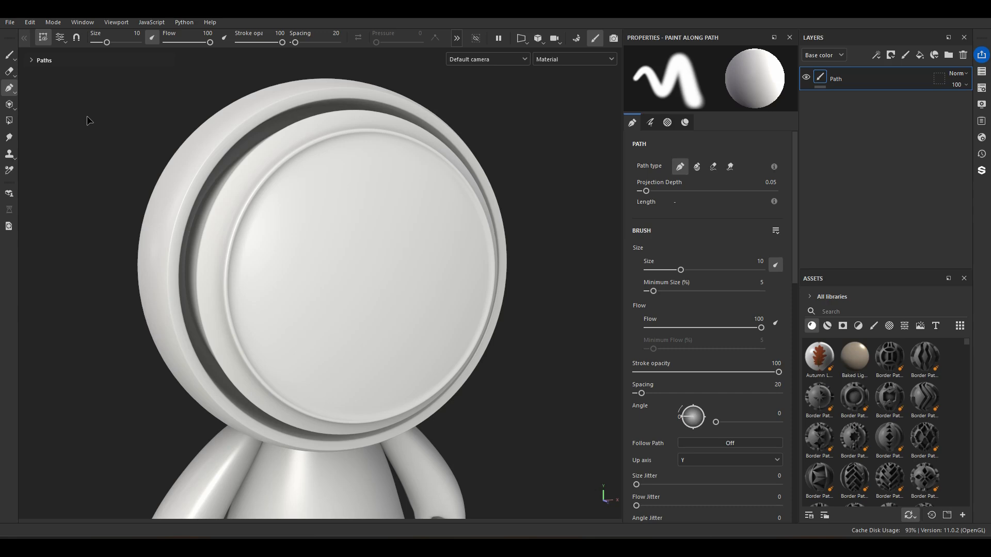
- Draw a five-point curved path around the inside of the sphere's round front face with Paint along path
left_click(10, 89)
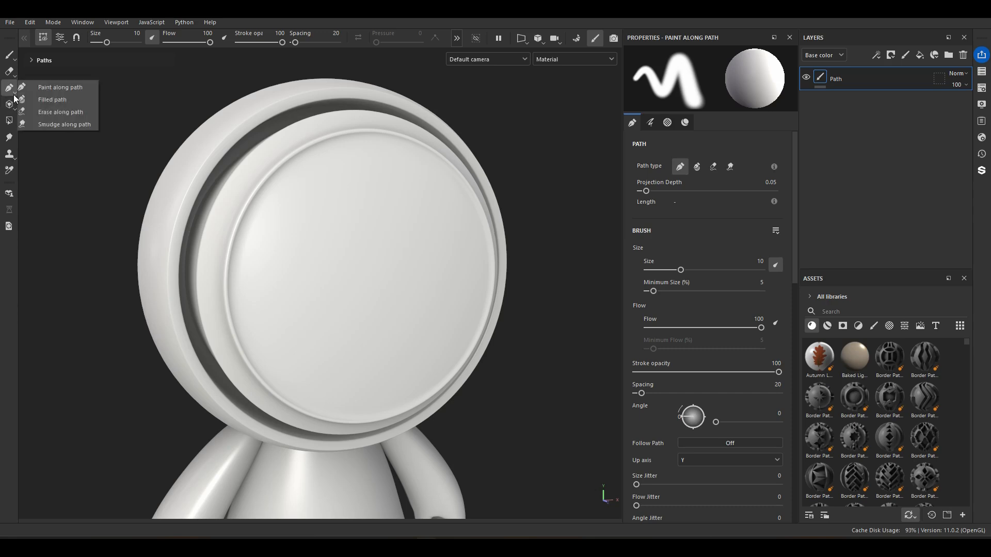
left_click(51, 95)
scroll(376, 369, "up", 5)
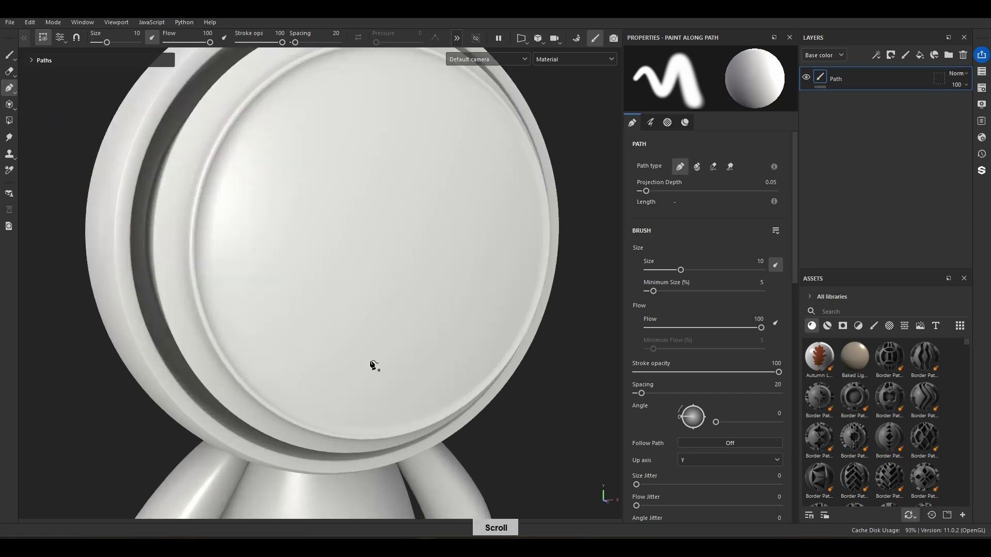
left_click(305, 393)
left_click(221, 303)
left_click(257, 179)
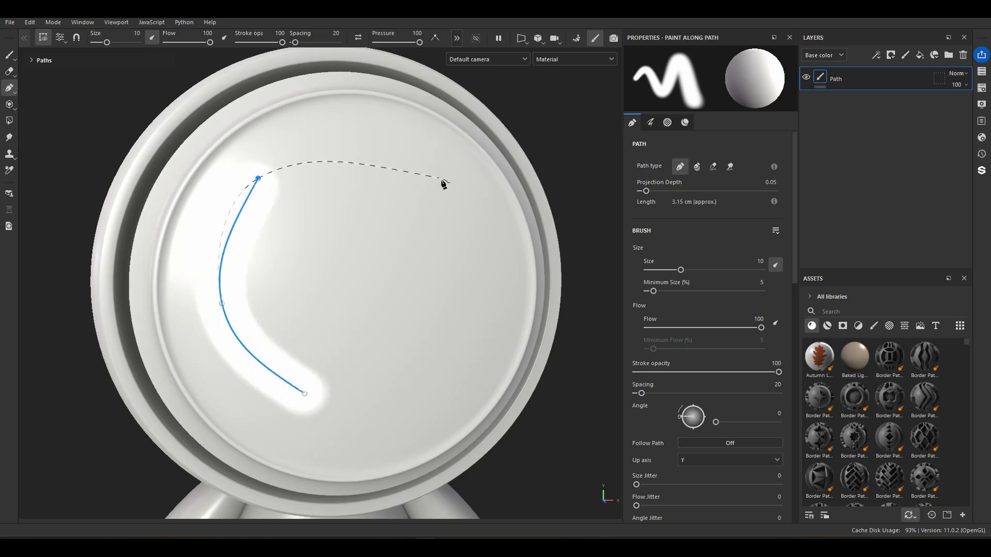
left_click(448, 183)
left_click(462, 325)
- Rotate the environment lighting to darken the front face and set the painted path's base color to red, FF0000
scroll(653, 442, "down", 3)
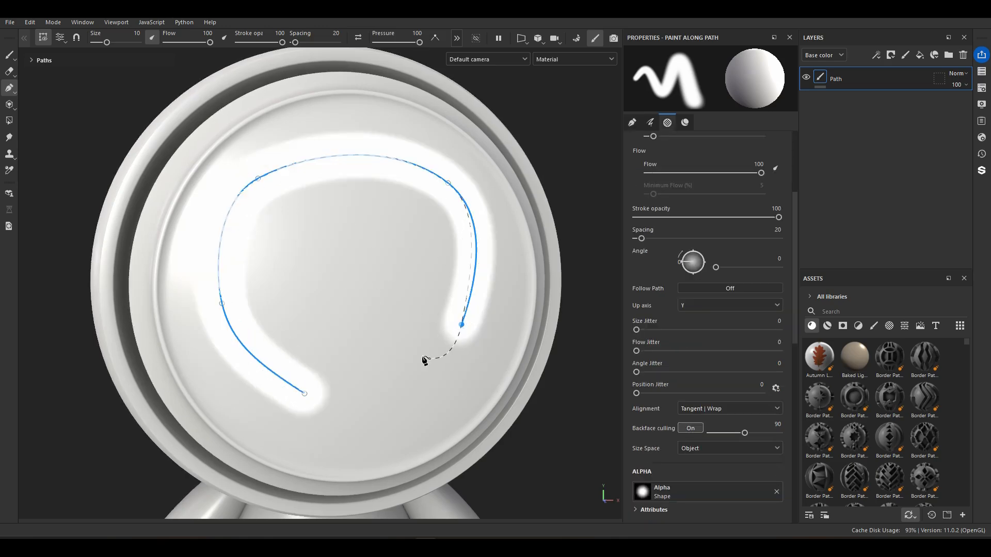
mouse_move(422, 356)
right_mouse_down("shift")
mouse_move(403, 351)
mouse_move(410, 343)
right_mouse_up("shift")
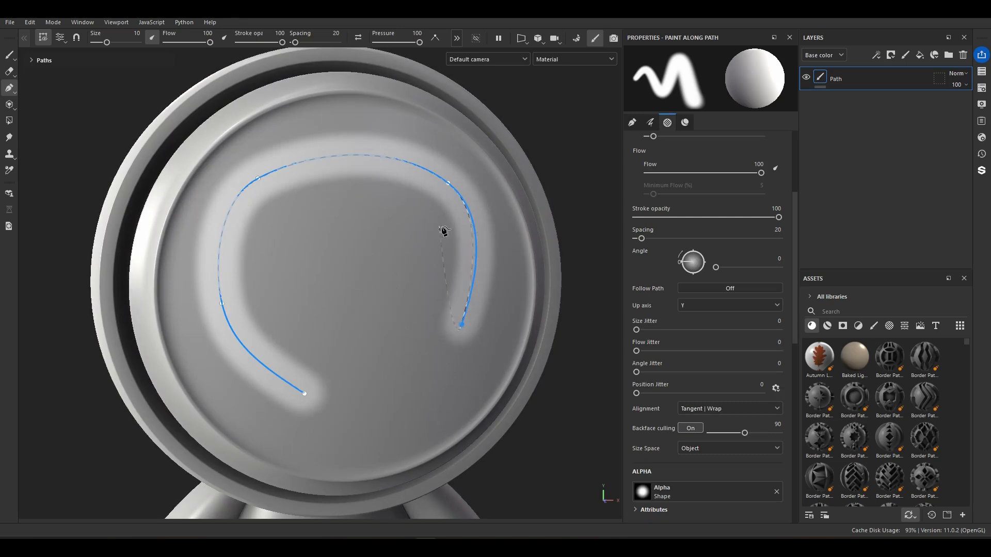
scroll(363, 305, "down", 2)
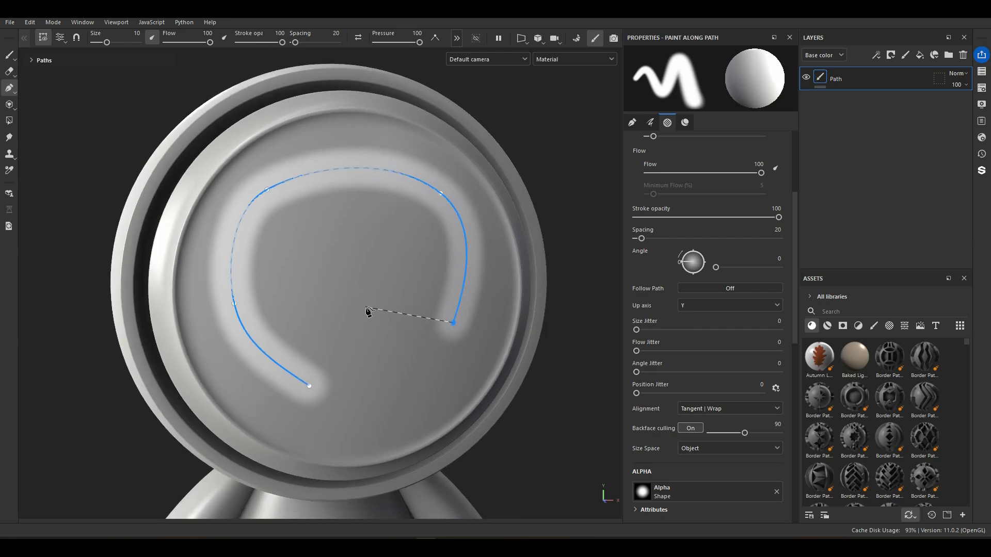
key("shift")
scroll(686, 371, "down", 6)
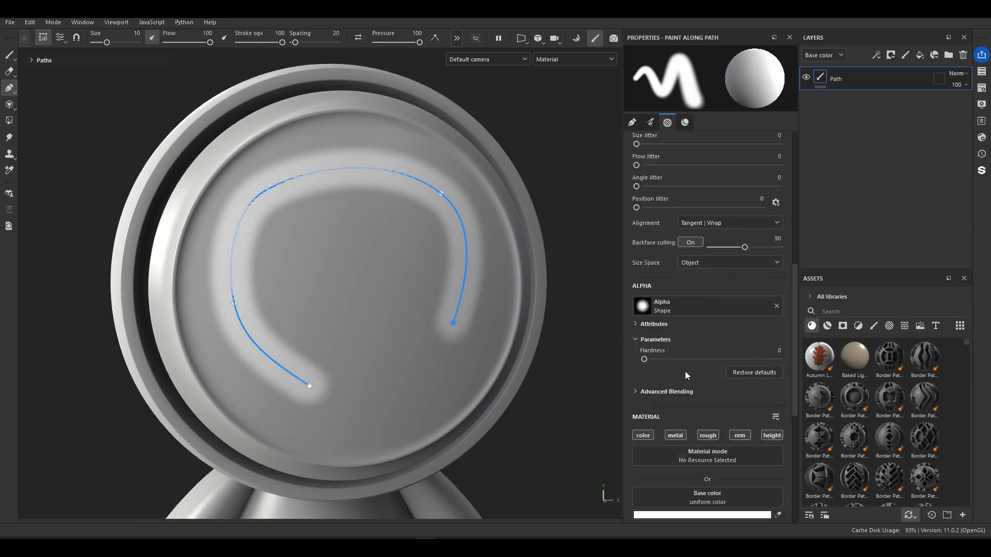
left_click(661, 390)
left_click_drag(758, 427, 785, 368)
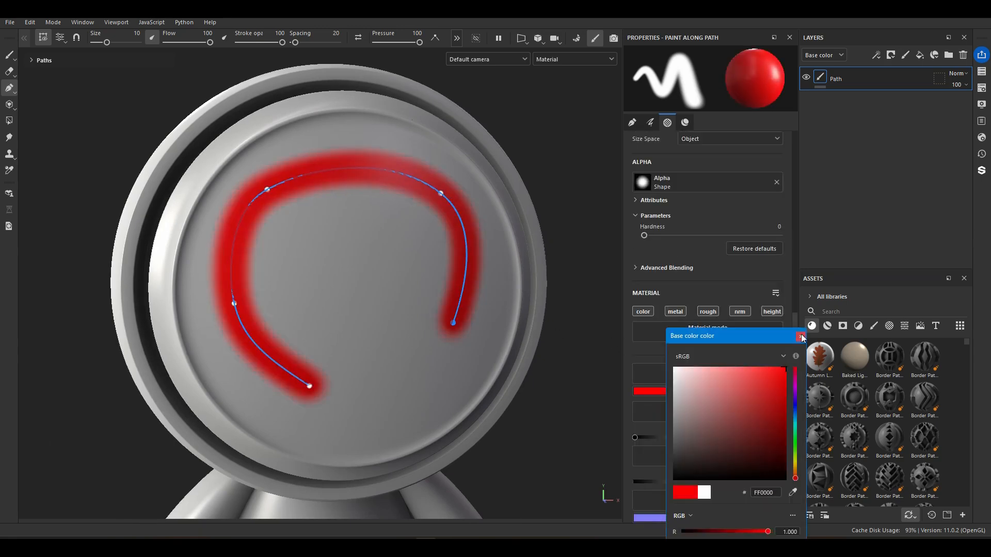
- Close the red painted path on the front face by connecting its end to its starting vertex
left_click(801, 336)
mouse_move(328, 276)
left_mouse_down("alt")
mouse_move(383, 253)
mouse_move(329, 245)
left_mouse_up("alt")
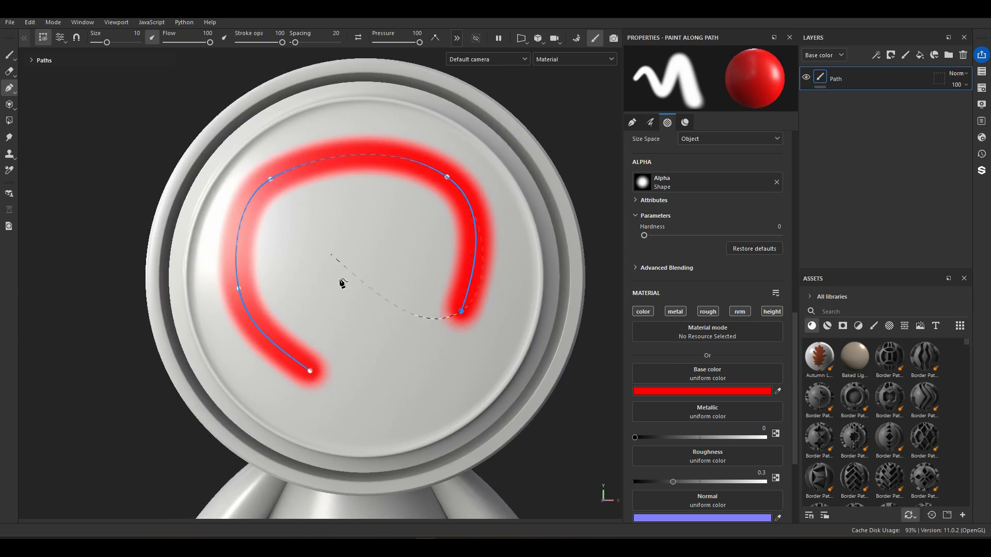
left_click(310, 372)
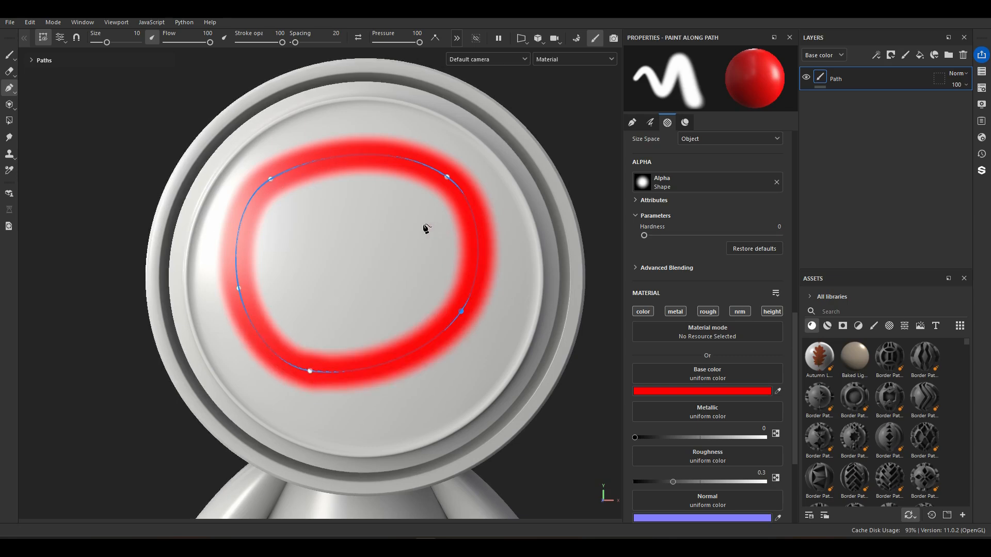
- Change the type of Path 1 from Paint along path to Filled path
left_click(34, 61)
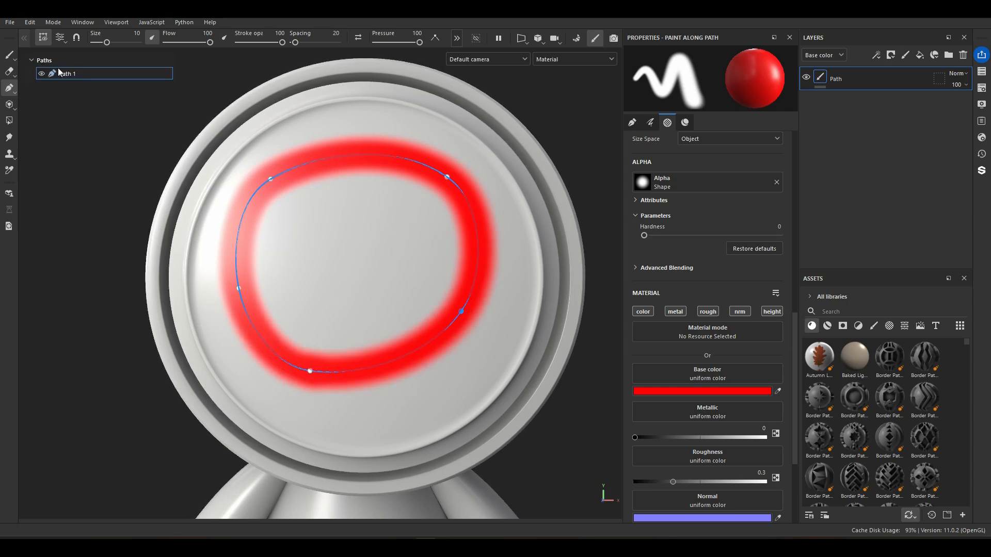
right_click(63, 70)
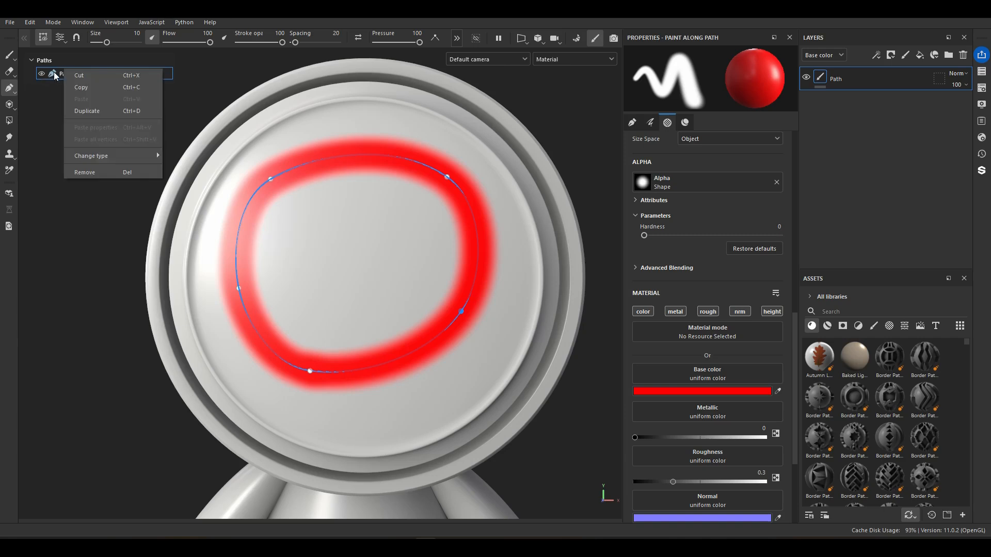
right_click(62, 71)
right_click(68, 75)
mouse_move(87, 163)
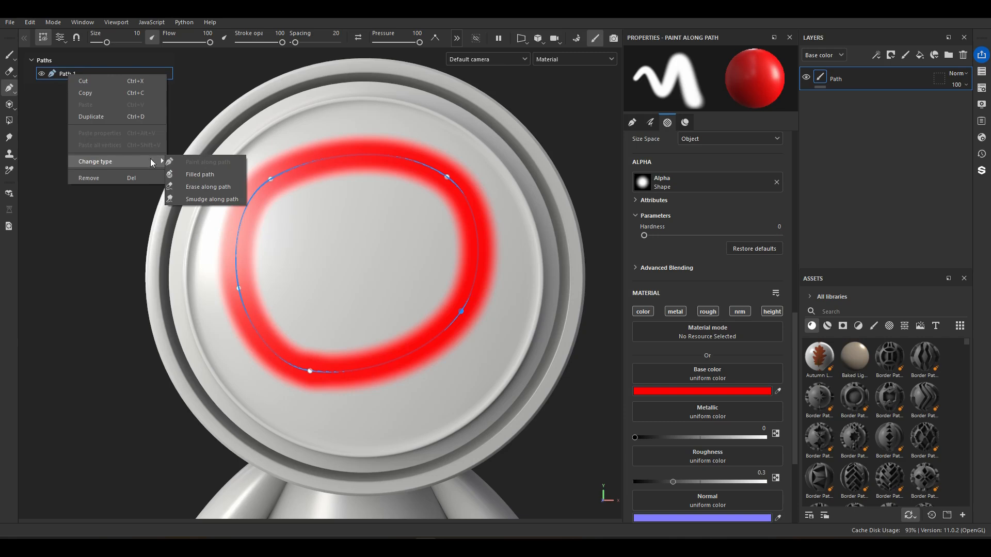
left_click(192, 178)
- Reshape the right side of the filled path by moving its vertices and set its base color to red, FF0000
mouse_move(361, 263)
left_mouse_down("alt")
mouse_move(369, 255)
mouse_move(288, 173)
left_mouse_up("alt")
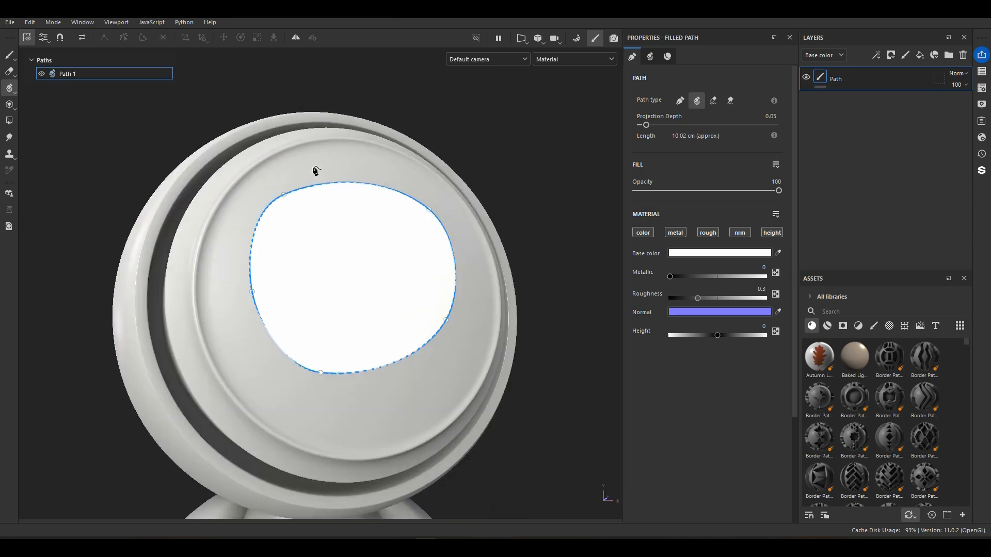
left_click(429, 210)
left_click_drag(393, 248, 303, 178, "alt")
left_click_drag(354, 299, 463, 329, "alt")
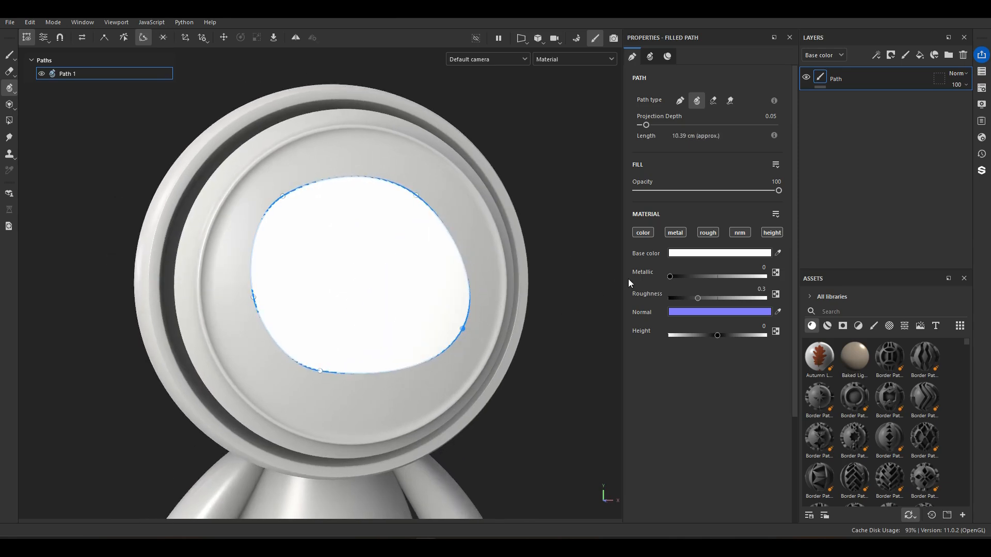
left_click(683, 255)
left_click_drag(755, 376, 787, 368)
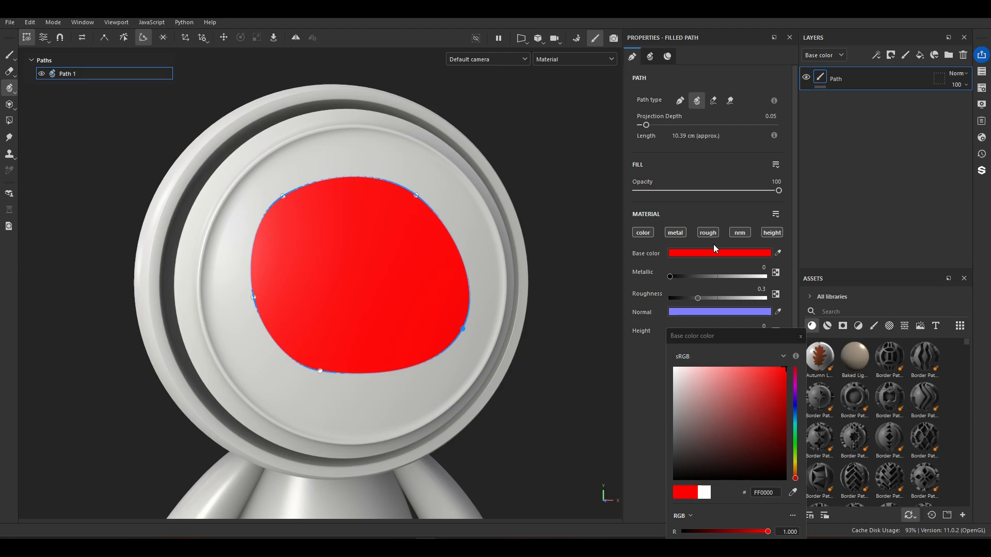
- Add a fill layer with Fabric Diagonal Diamond as base color, set its tiling to 13.12 and add a black mask
left_click(920, 55)
left_click(905, 325)
left_click_drag(890, 470, 710, 325)
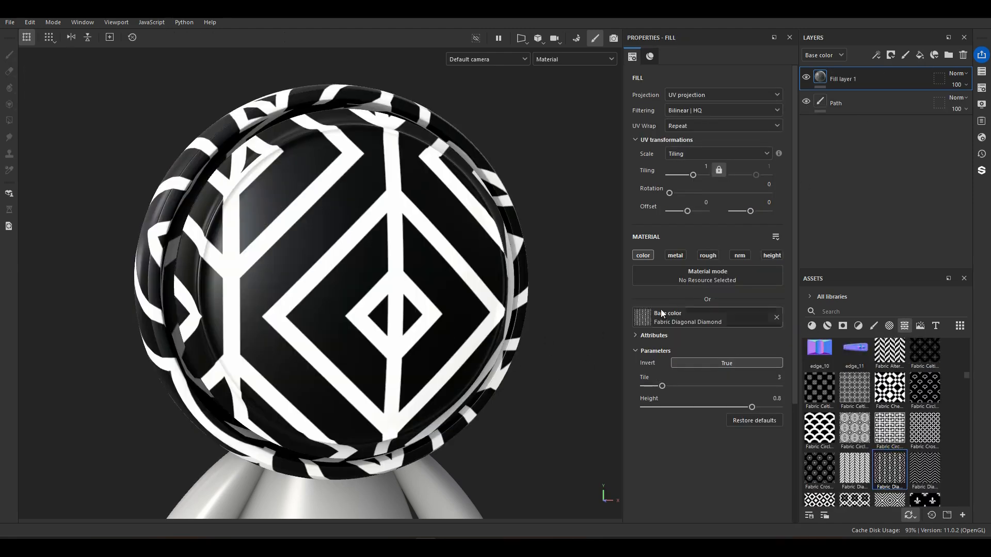
left_click_drag(692, 175, 701, 175)
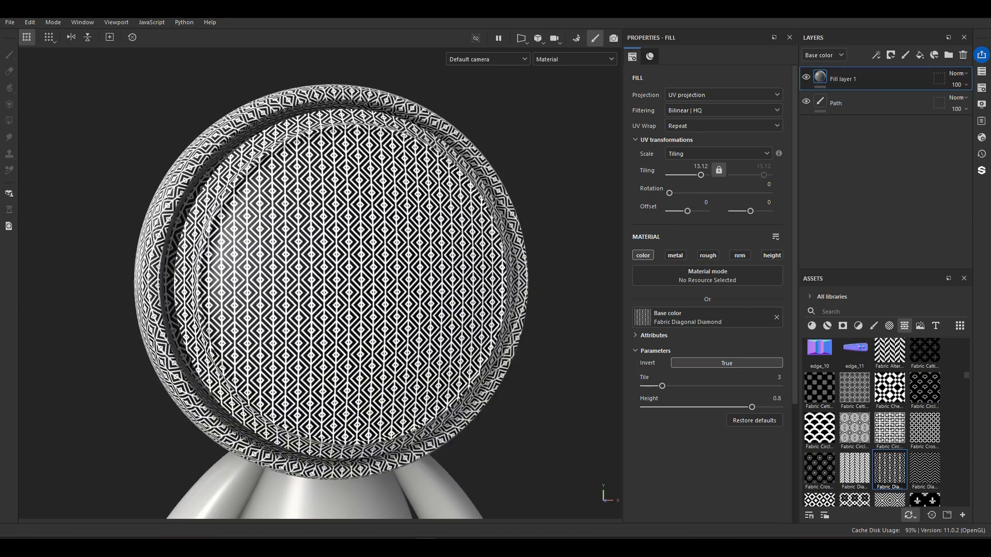
right_click(848, 75)
left_click(866, 93)
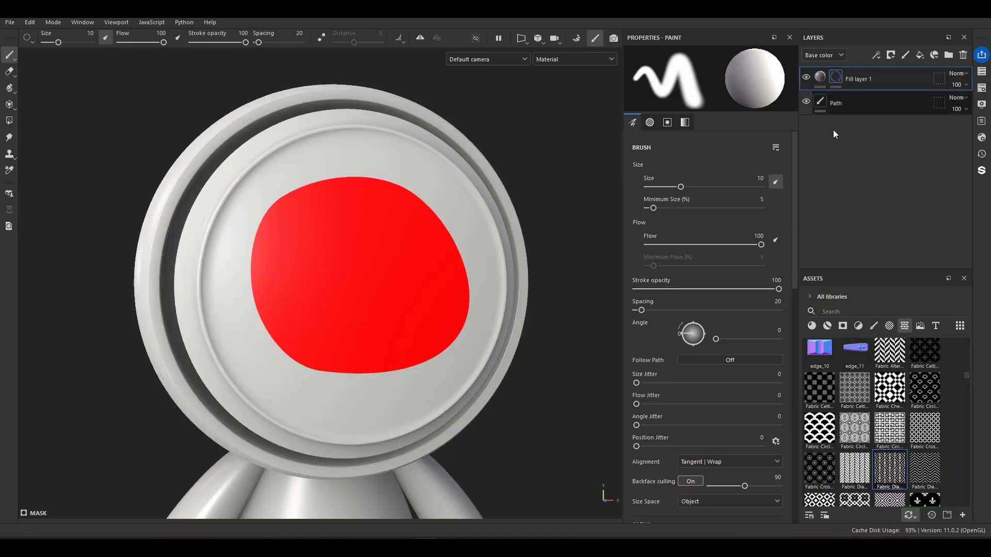
- Copy the filled path from the Path layer and paste it into the mask of Fill layer 1
left_click(851, 104)
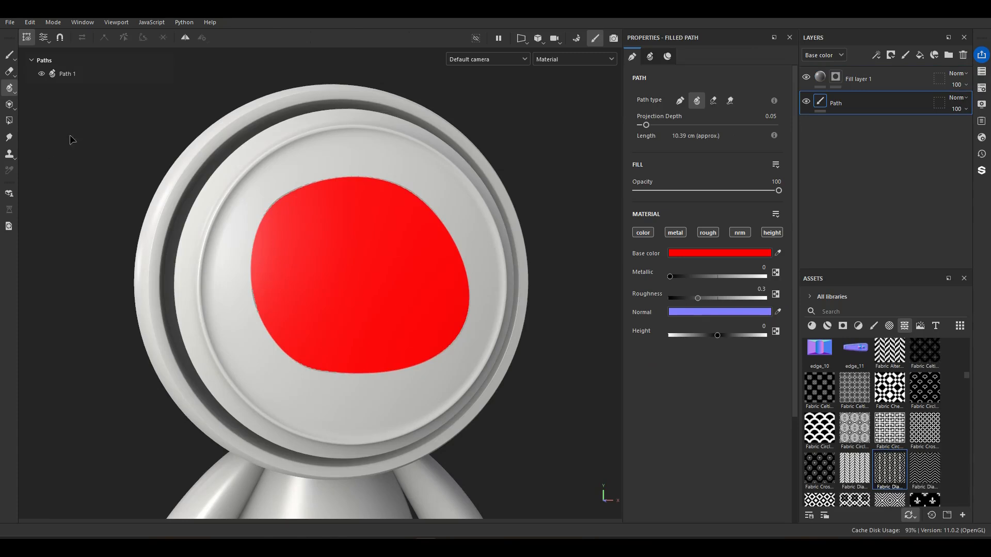
left_click(71, 75)
right_click(72, 75)
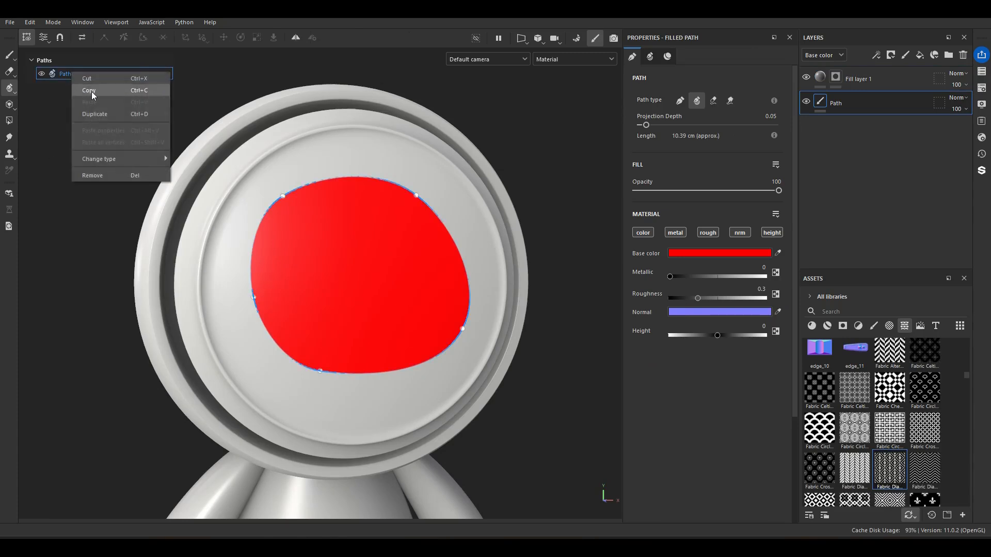
left_click(91, 92)
left_click(836, 77)
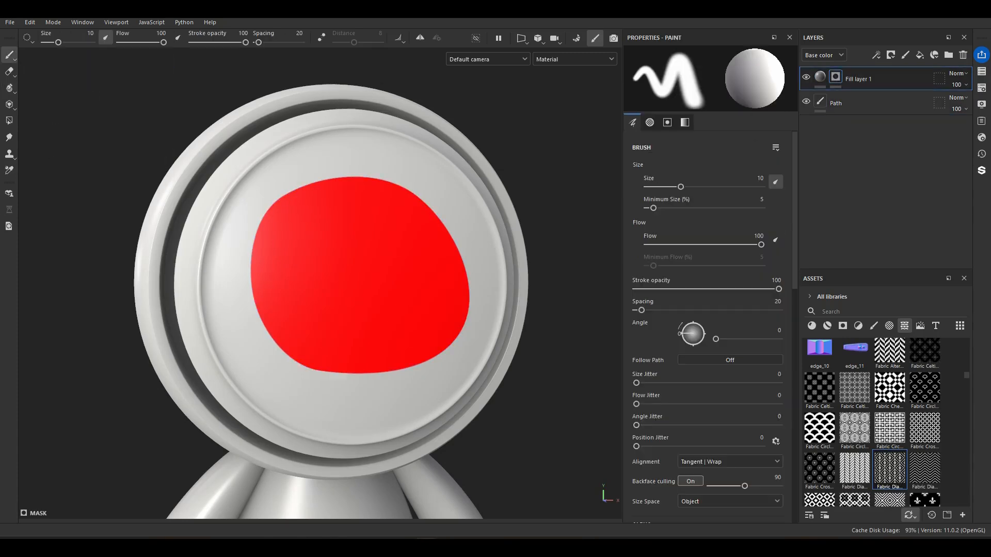
left_click(10, 92)
right_click(52, 67)
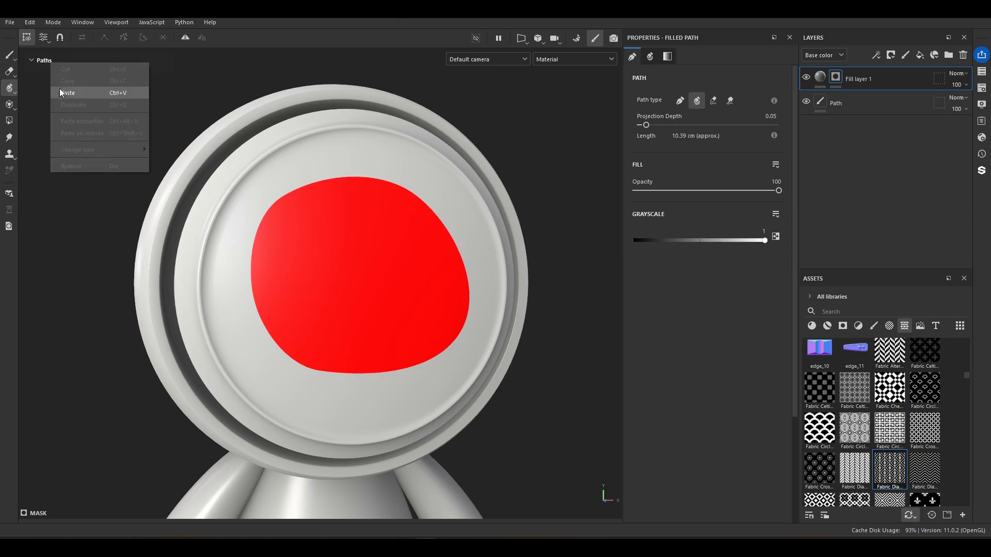
left_click(71, 96)
- Move the mask path's vertices inward so the diamond pattern sits inside the red shape with a red border around it
scroll(145, 311, "down", 1)
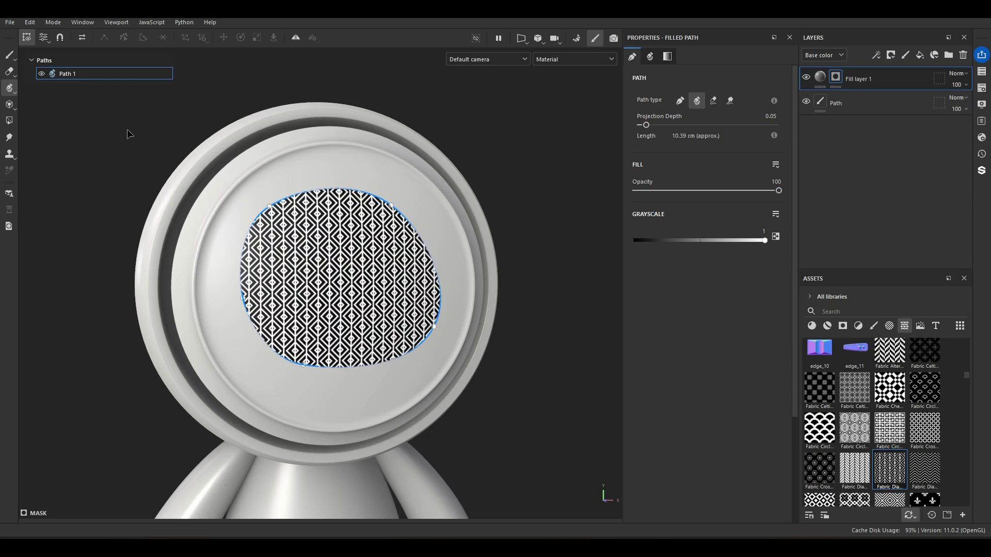
left_click_drag(391, 205, 380, 234)
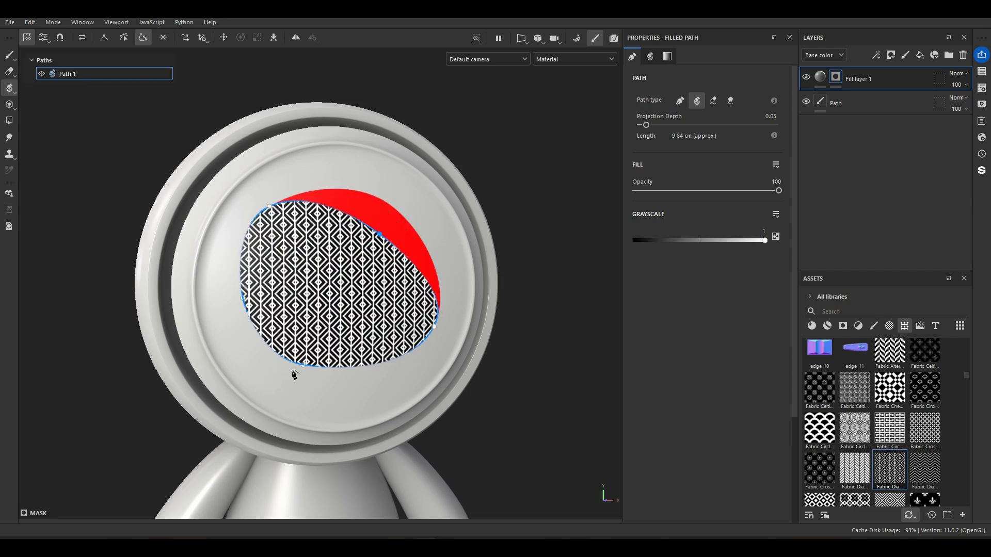
left_click_drag(303, 366, 323, 339)
left_click_drag(242, 297, 280, 315)
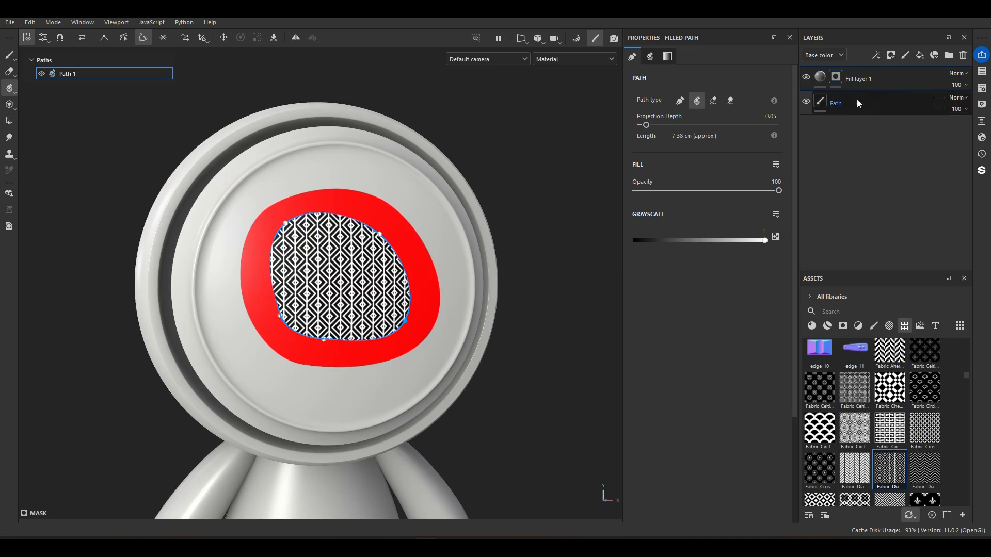
- Add a paint layer at the top of the stack and name it paint1
double_click(841, 79)
type("paint1")
key("Return")
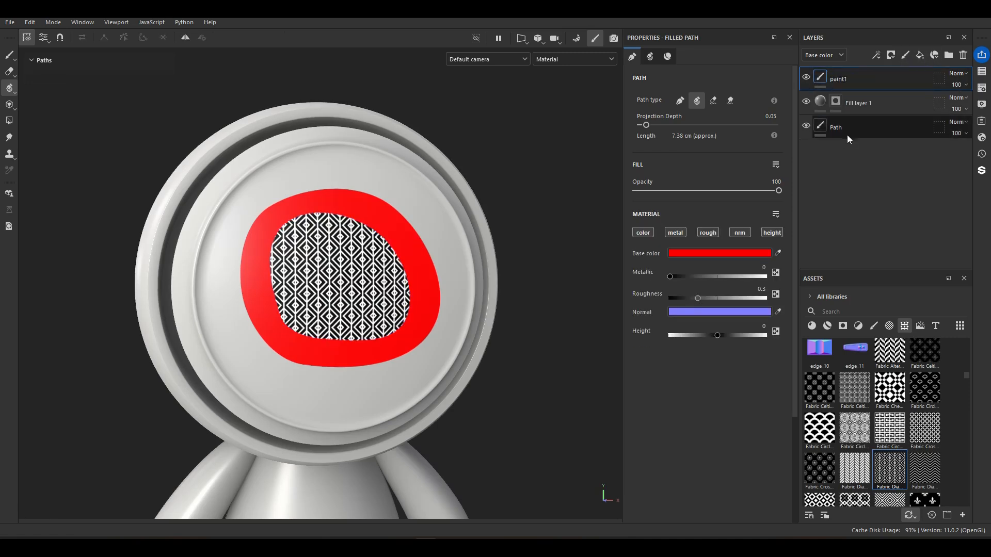
- Copy the filled path from the mask of Fill layer 1 and paste it into the paint1 layer
left_click(836, 102)
right_click(69, 77)
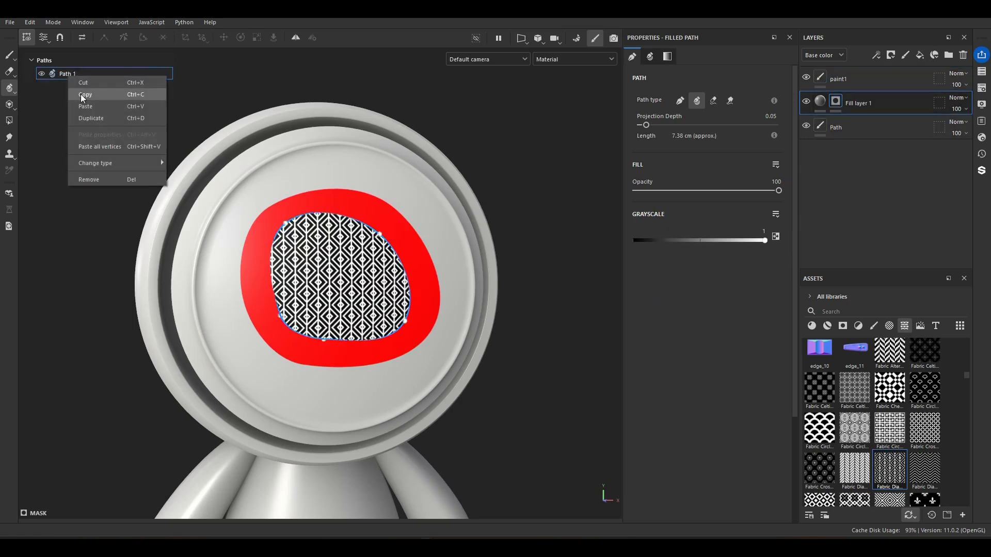
left_click(849, 82)
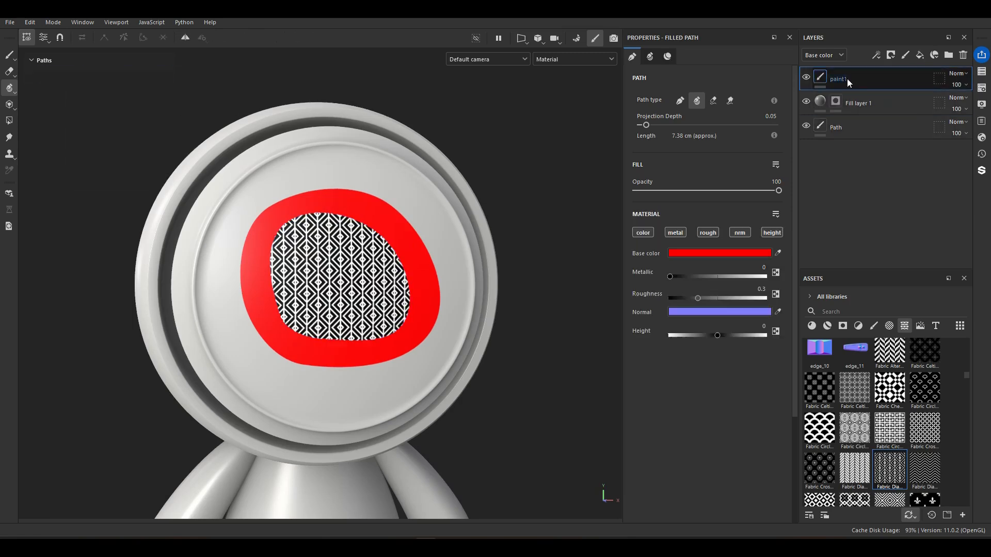
right_click(37, 63)
left_click(60, 93)
- Change the pasted path's type to Paint along path and set its brush size to 1.53
right_click(74, 73)
mouse_move(160, 160)
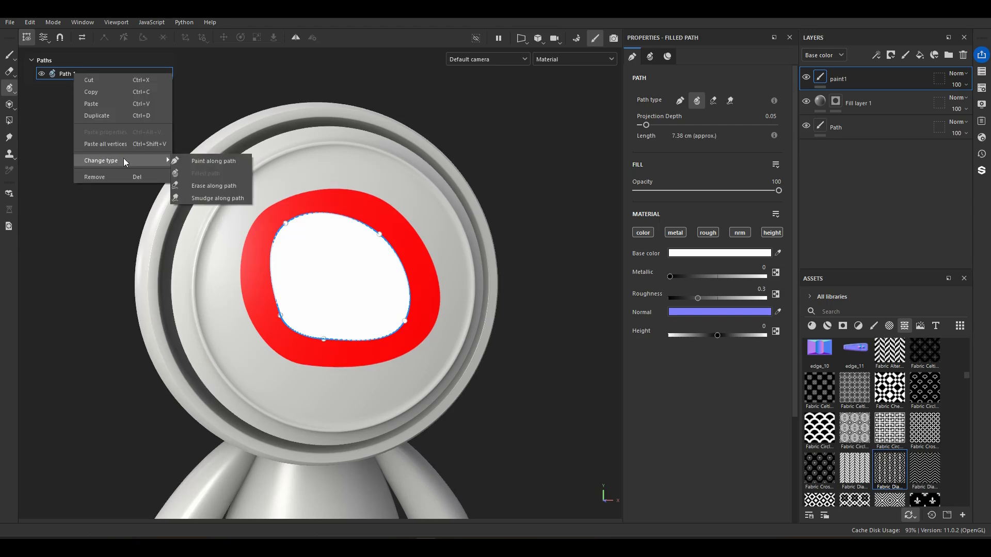
left_click(204, 163)
scroll(138, 66, "up", 2)
left_click_drag(105, 44, 99, 43)
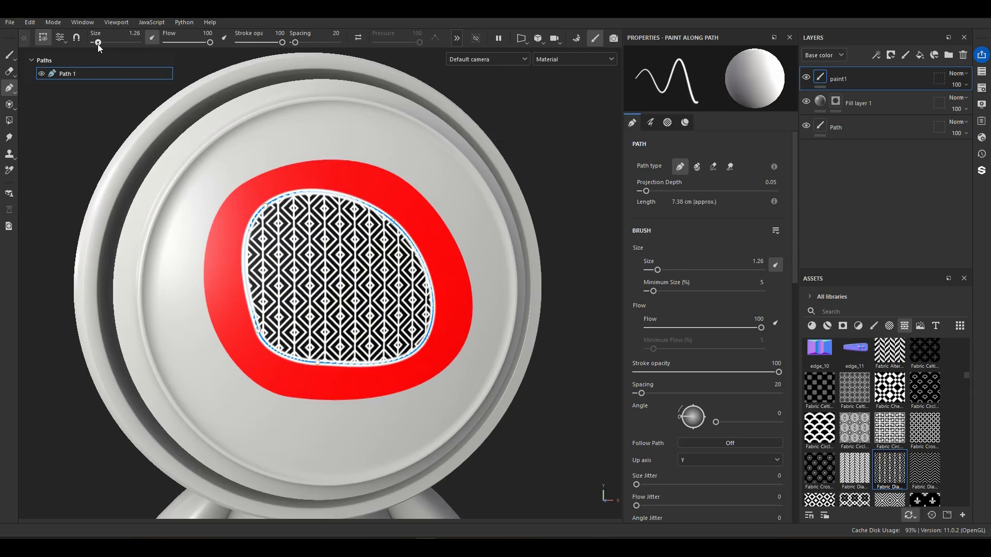
scroll(374, 318, "up", 2)
scroll(374, 317, "up", 3)
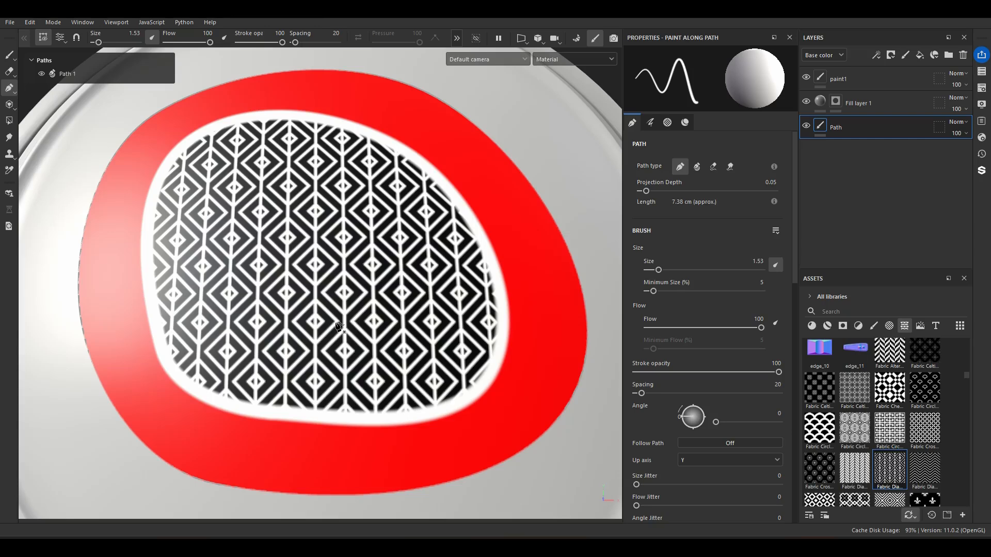
- Draw a straight two-point path on the paint1 layer, running diagonally across the red shape and the pattern
scroll(496, 217, "down", 3)
left_click_drag(328, 219, 296, 242, "alt")
left_click(851, 83)
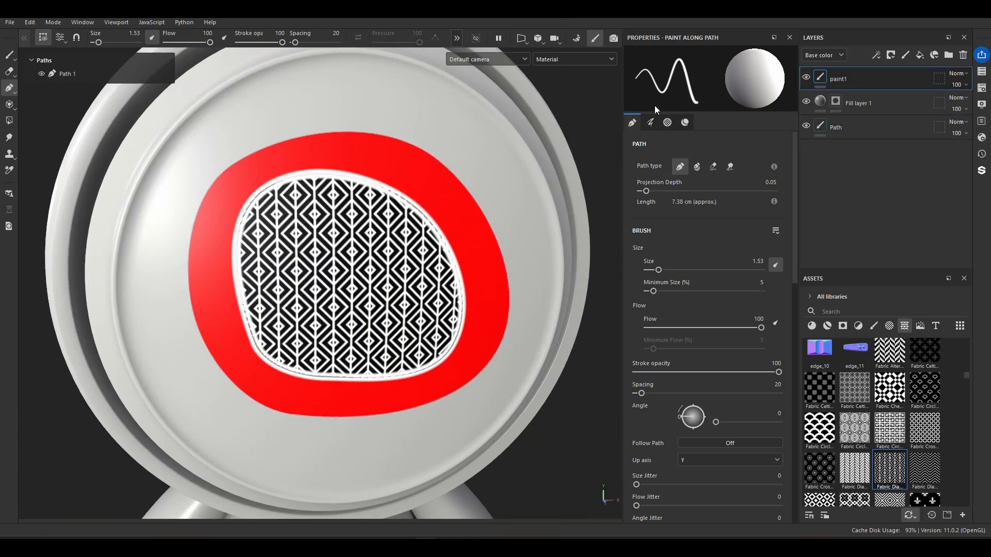
left_click(423, 108)
left_click(265, 435)
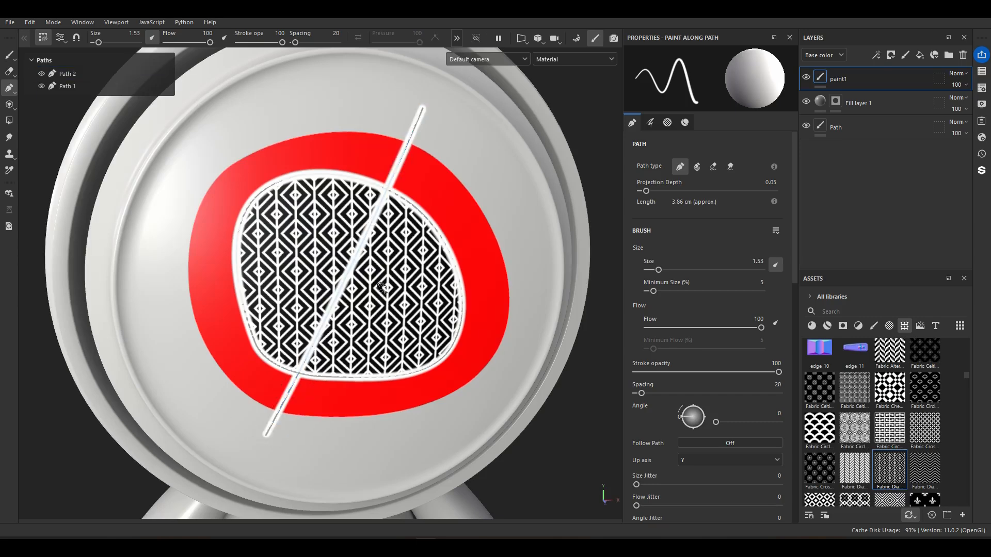
- Change the type of the diagonal Path 2 to Erase along path
scroll(155, 166, "down", 1)
right_click(79, 73)
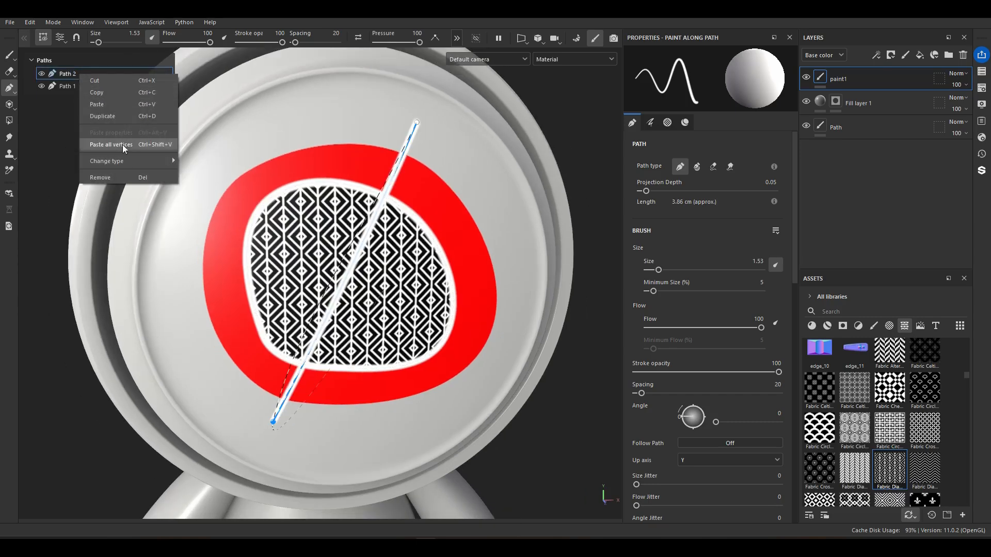
mouse_move(166, 158)
left_click(220, 188)
- Bend the erasing path with a middle vertex and move its vertices so it cuts the white outline in new places
left_click_drag(397, 266, 376, 226, "alt")
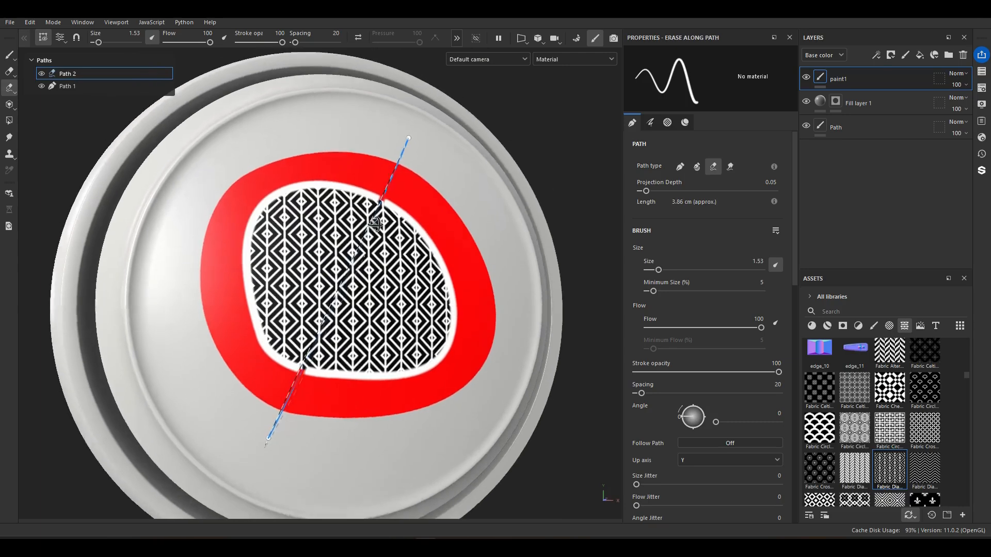
left_click_drag(343, 279, 406, 283)
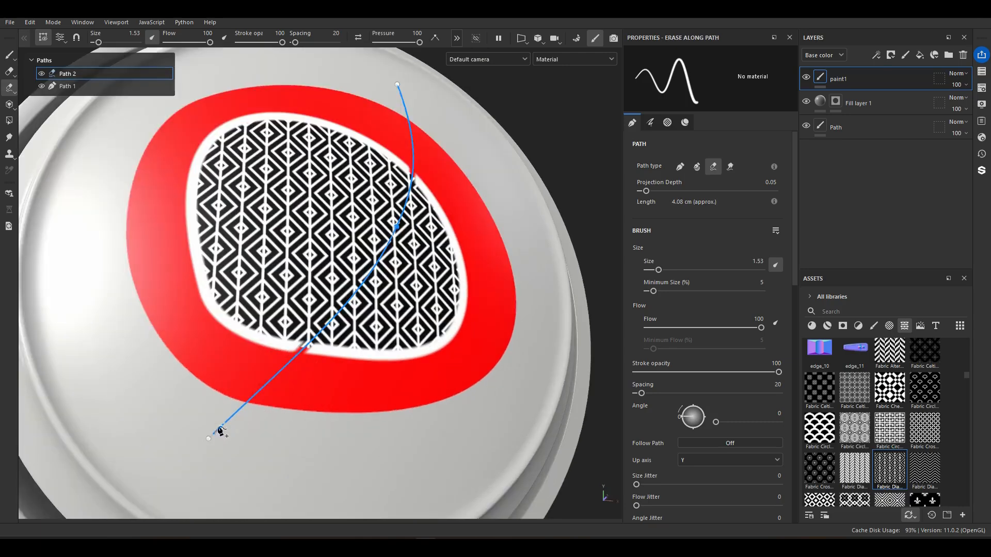
left_click_drag(208, 438, 270, 374)
left_click_drag(397, 227, 439, 267)
scroll(448, 248, "up", 3)
left_click_drag(475, 155, 447, 183, "alt")
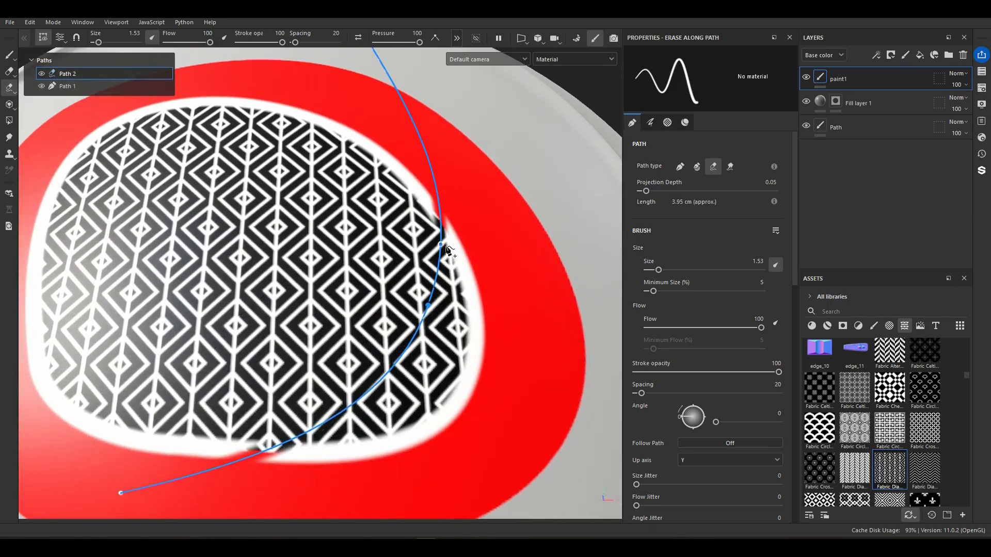
- Toggle the visibility of Path 1 off and on to compare the outline with the erasing path
scroll(380, 313, "down", 2)
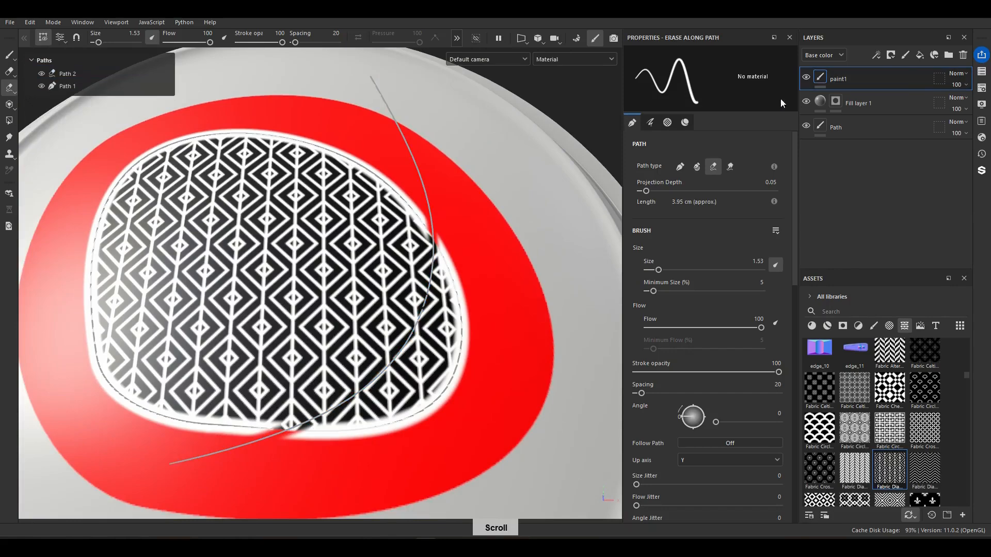
left_click(42, 86)
left_click(42, 86)
scroll(334, 233, "down", 6)
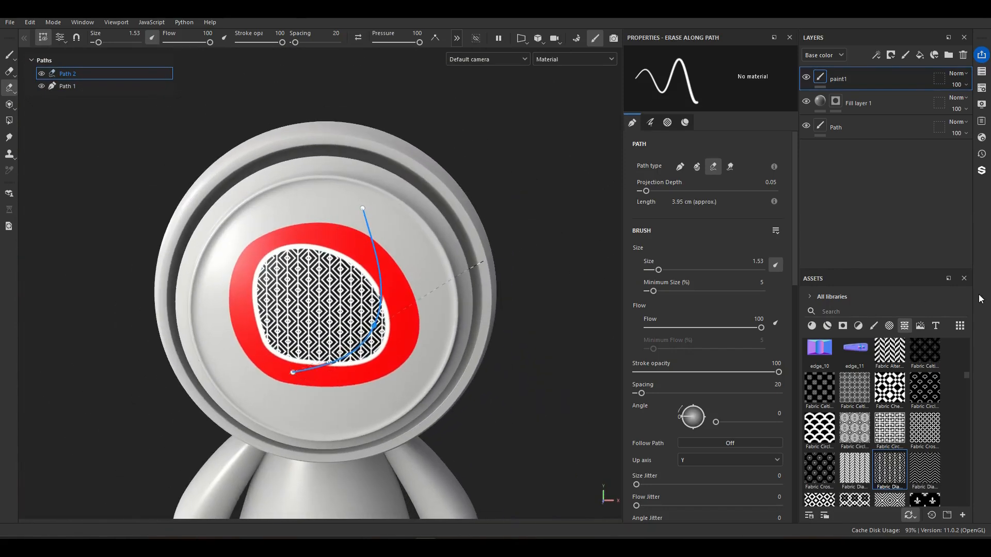
- Delete all three layers and set up a fill layer named Base with a paint layer named Path above it
left_click(879, 124, "shift")
left_click(963, 56)
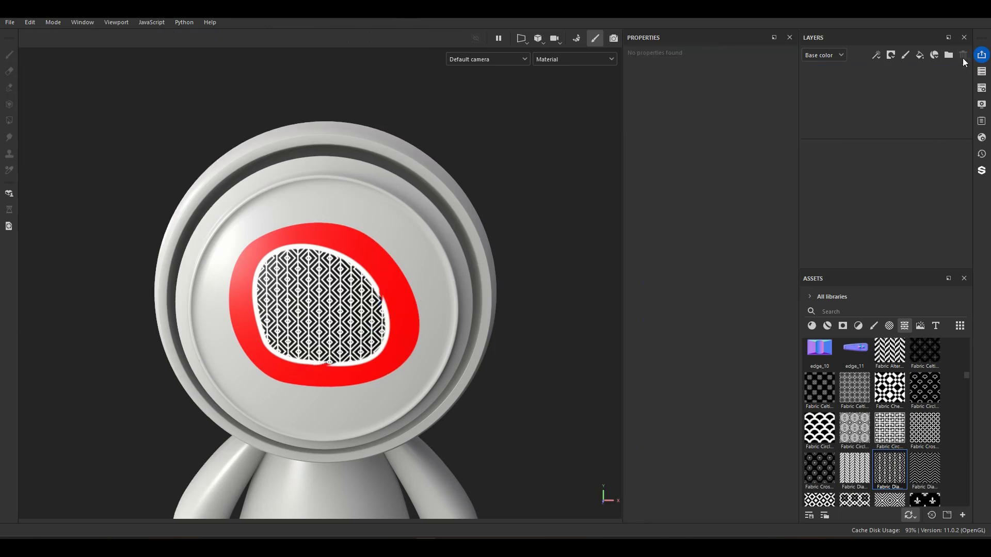
left_click(922, 55)
double_click(839, 79)
type("Path")
key("Return")
- Draw a closed four-point path on the round front face in the Path layer
scroll(343, 231, "up", 3)
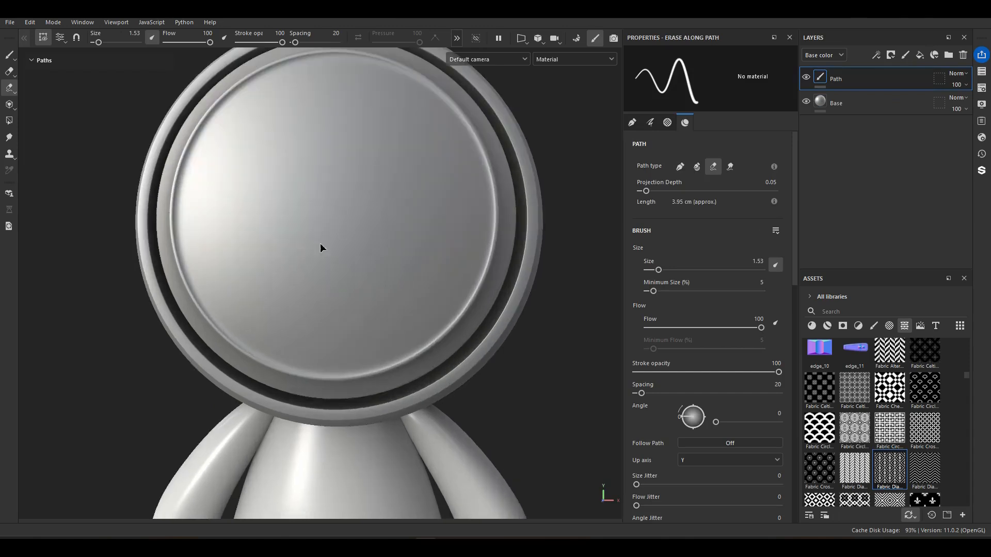
scroll(330, 243, "down", 3)
left_click(219, 209)
left_click(306, 158)
left_click(348, 351)
left_click(204, 280)
left_click(220, 208)
- Convert Path 1 from an erasing path to a Filled path
right_click(70, 76)
mouse_move(110, 169)
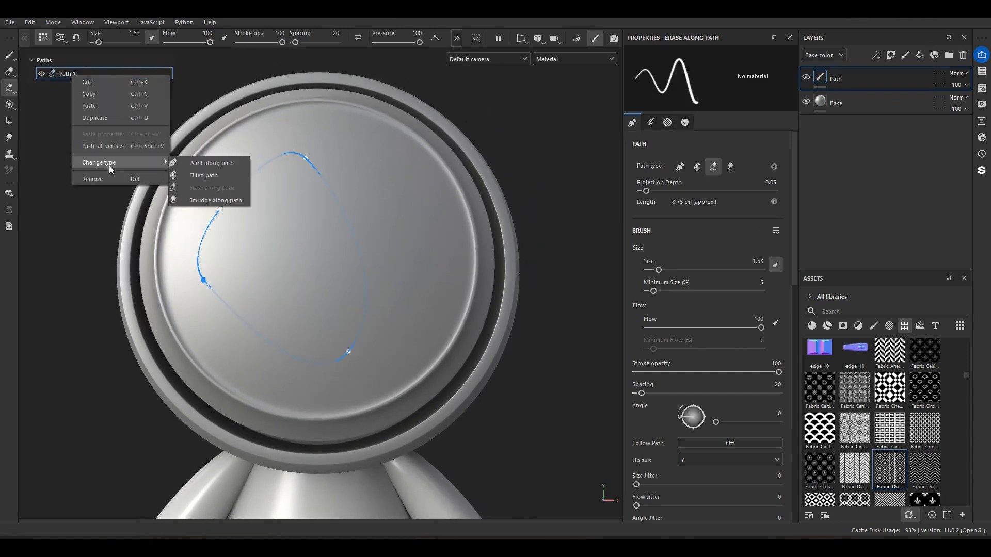
left_click(196, 176)
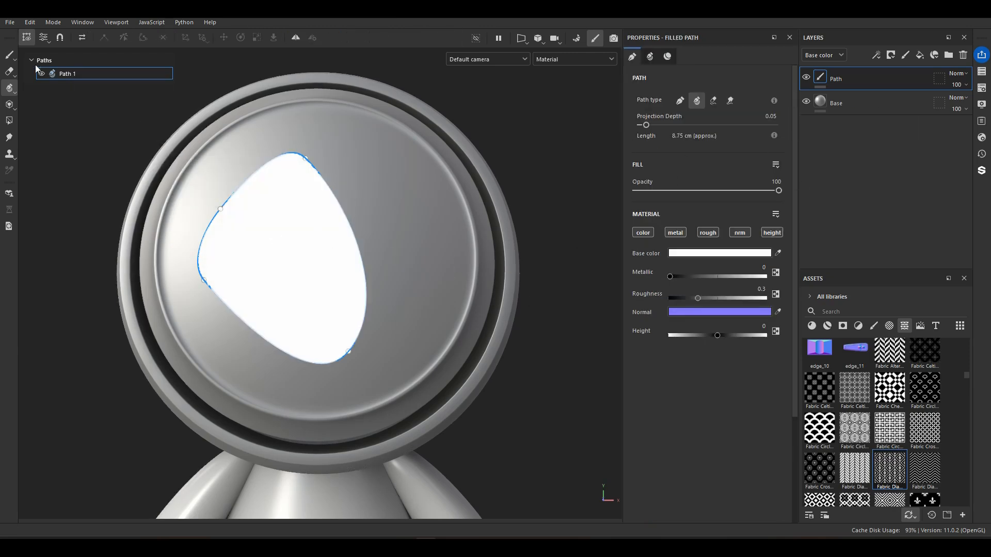
- Change the path type of Path 1 to Paint along path
right_click(75, 76)
mouse_move(112, 161)
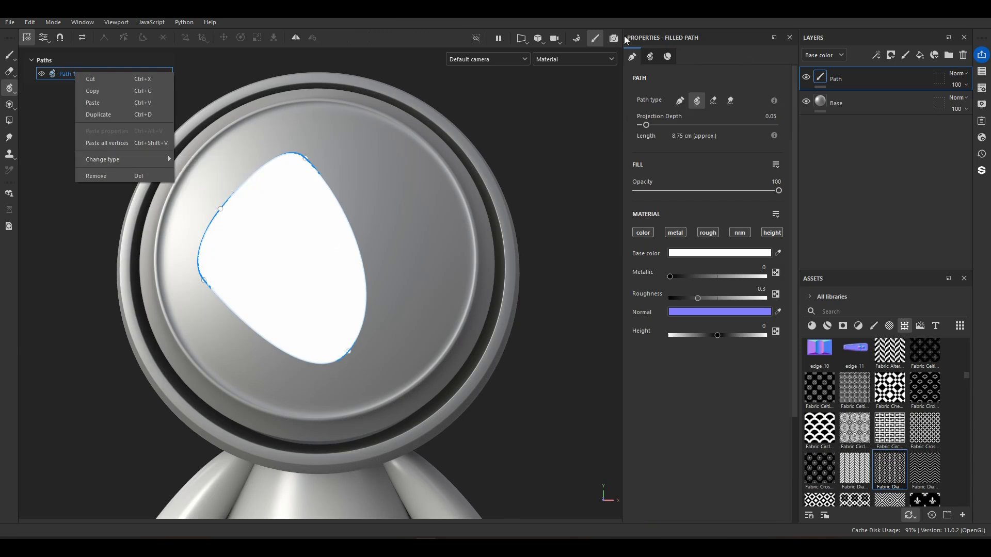
left_click(683, 98)
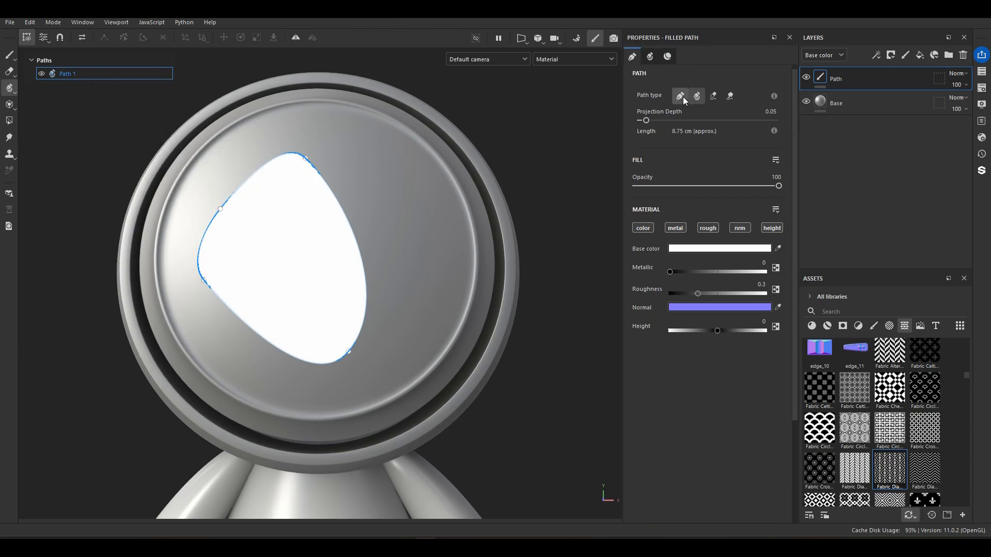
left_click(680, 99)
left_click(697, 161)
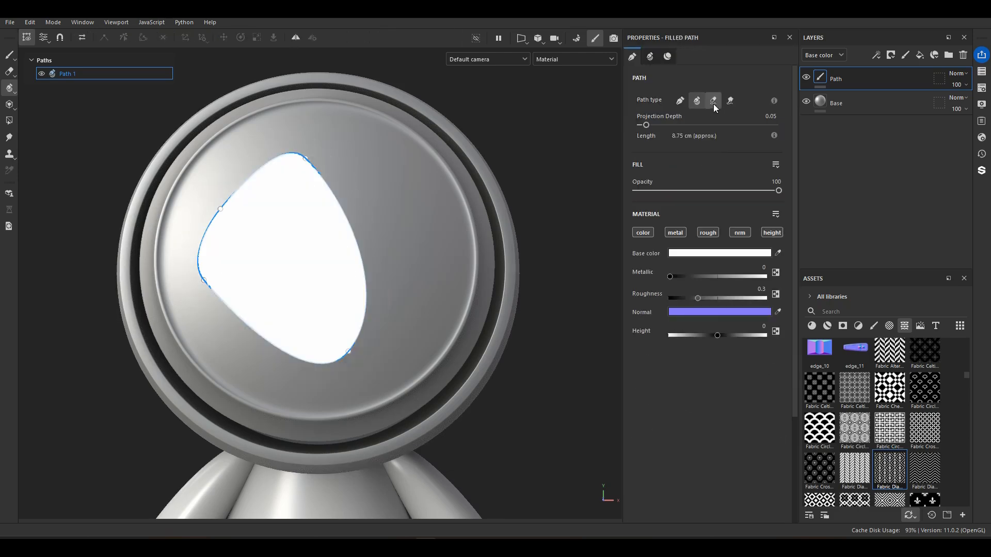
left_click(714, 103)
left_click(697, 166)
left_click_drag(745, 191, 779, 191)
left_click_drag(671, 125, 646, 125)
left_click(679, 100)
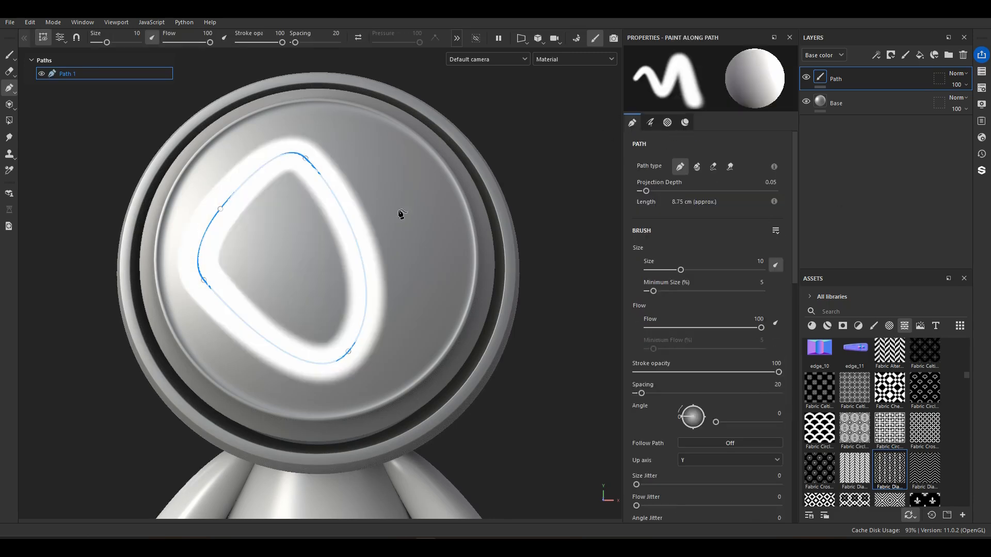
- Delete Path 1 and undo the deletion to restore the painted outline
mouse_move(376, 262)
left_mouse_down("alt")
mouse_move(389, 266)
mouse_move(367, 217)
left_mouse_up("alt")
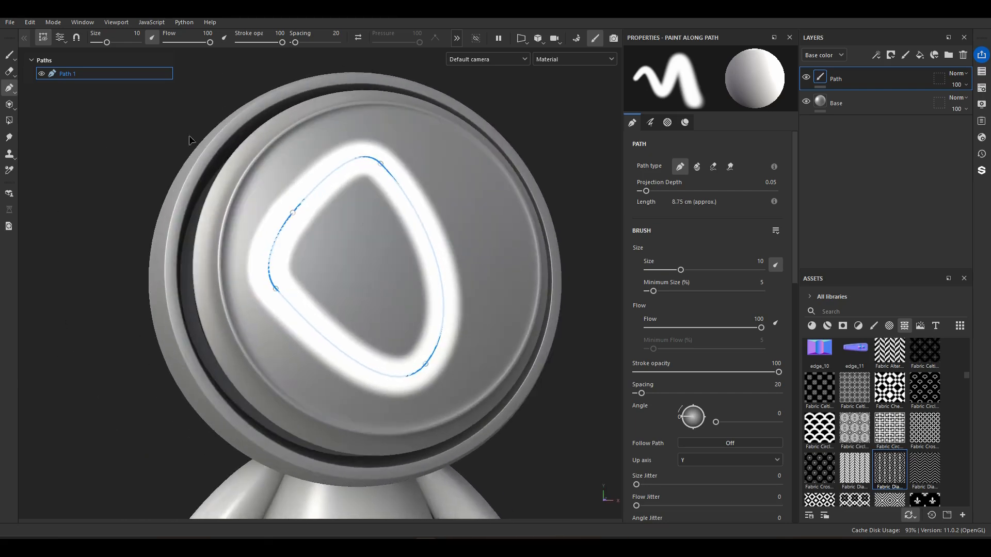
left_click(70, 76)
left_click(70, 76)
key("Delete")
key("ctrl+z")
left_click(62, 71)
key("Delete")
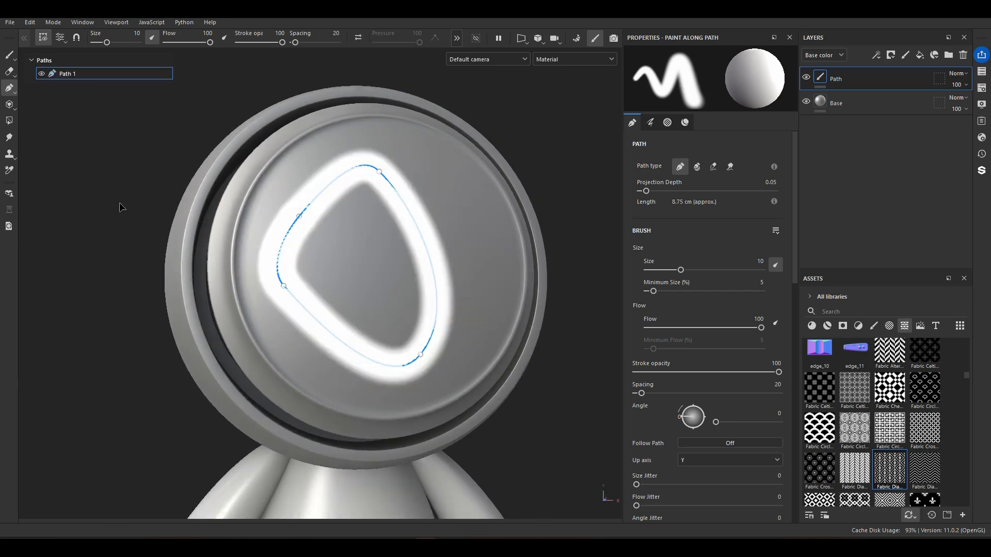
- Select all four vertices of Path 1 and enable the transform manipulator on them
scroll(320, 239, "up", 4)
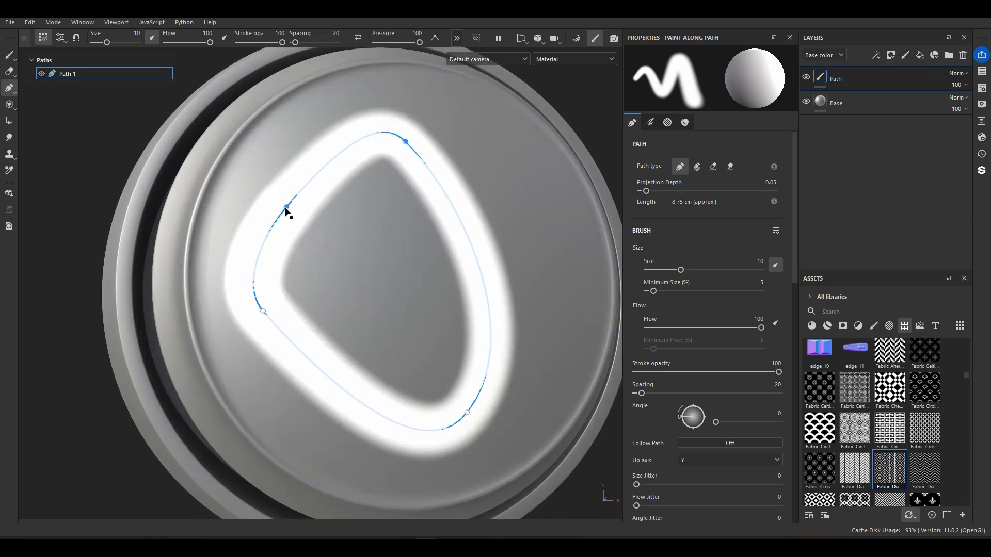
left_click(264, 313, "shift")
left_click(467, 413, "shift")
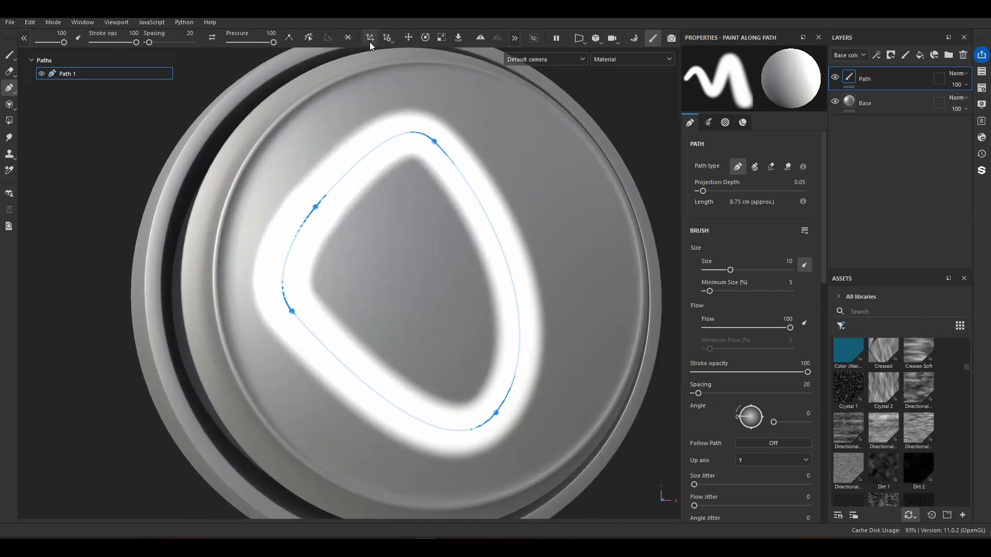
left_click(370, 42)
- Rotate the selected vertices clockwise and scale them up uniformly to a path length of about 9.26 cm
left_click_drag(434, 252, 498, 254, "alt")
mouse_move(410, 268)
left_mouse_down()
mouse_move(481, 281)
mouse_move(405, 268)
mouse_move(459, 266)
mouse_move(394, 266)
mouse_move(414, 265)
left_mouse_up()
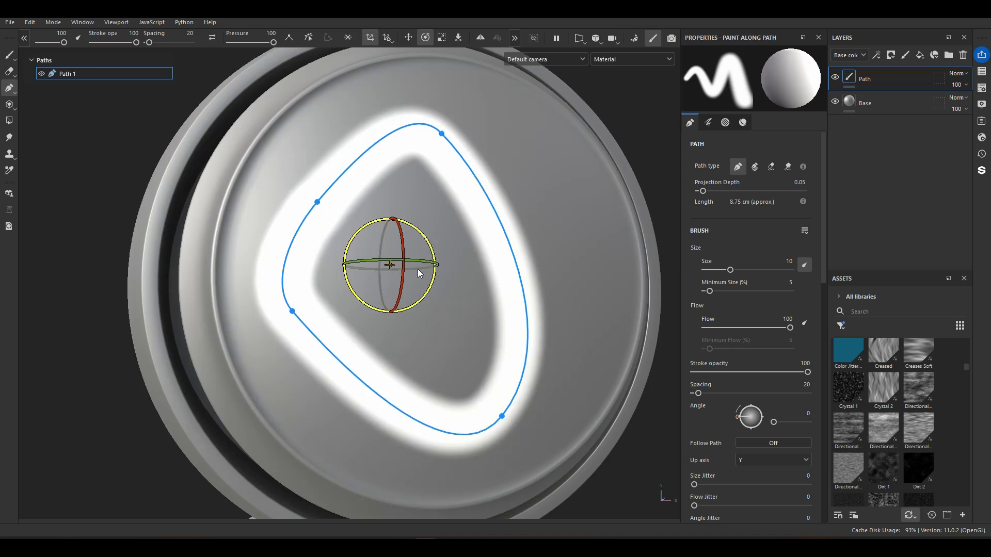
left_click_drag(417, 269, 418, 262)
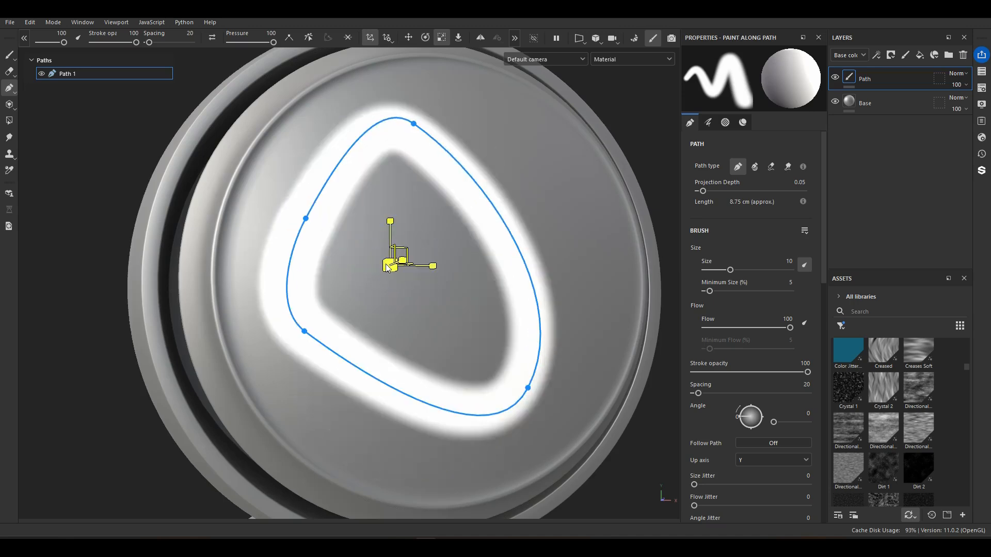
left_click_drag(391, 267, 410, 260)
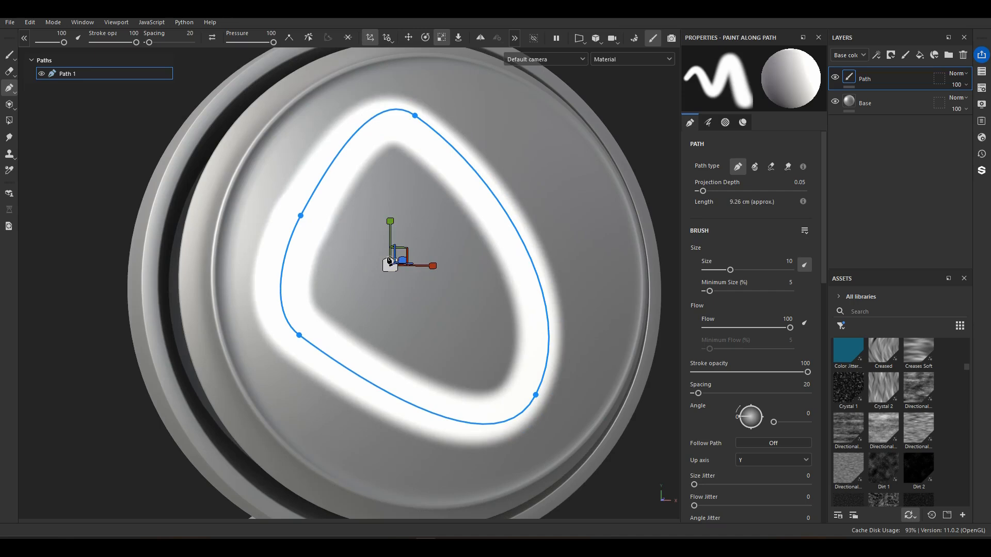
- Cycle the manipulator through its translate, rotate and scale modes, ending on translate
key("w")
key("e")
key("r")
key("q")
key("q")
key("q")
key("q")
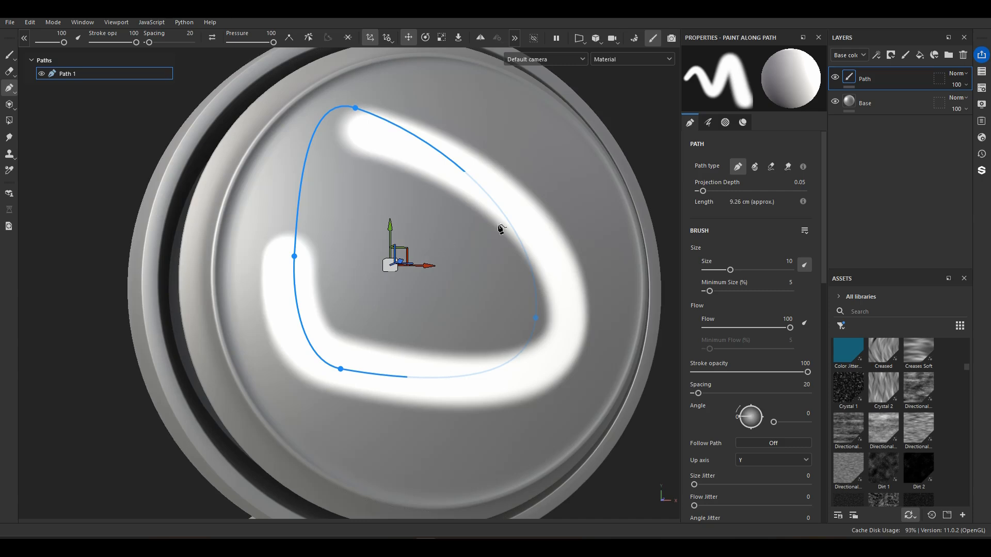
- View the manipulator's size, grid and angle step settings, and rotate the whole path around its centre
left_click(388, 37)
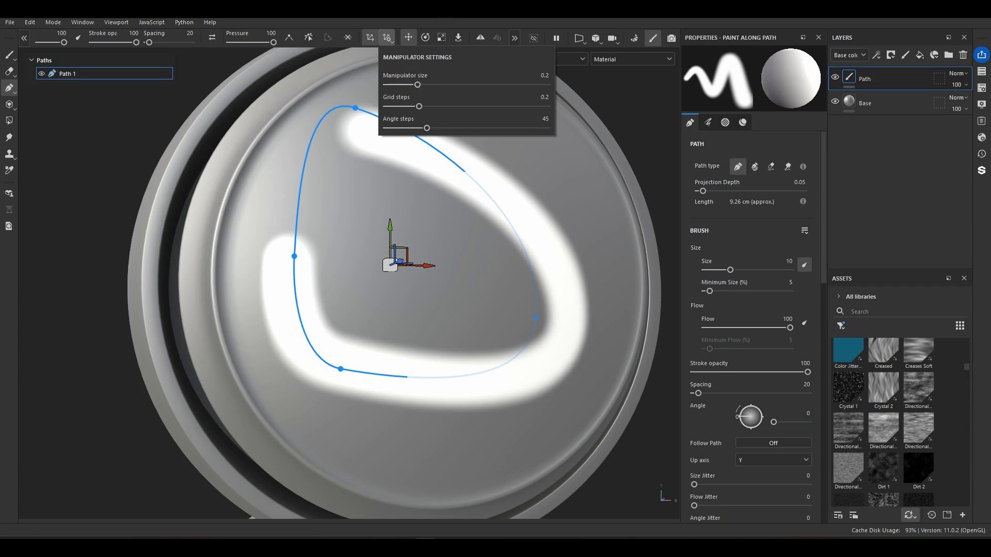
left_click(376, 222)
key("e")
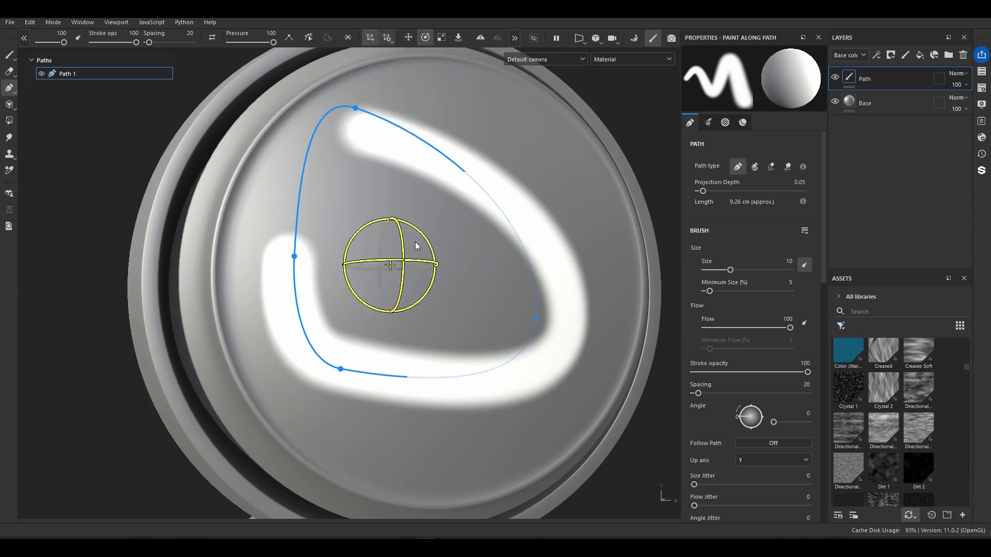
mouse_move(420, 233)
left_mouse_down()
mouse_move(454, 265)
mouse_move(426, 194)
mouse_move(406, 188)
mouse_move(356, 203)
mouse_move(433, 199)
mouse_move(532, 277)
mouse_move(453, 183)
mouse_move(413, 189)
mouse_move(449, 284)
mouse_move(412, 310)
mouse_move(343, 305)
mouse_move(325, 274)
left_mouse_up()
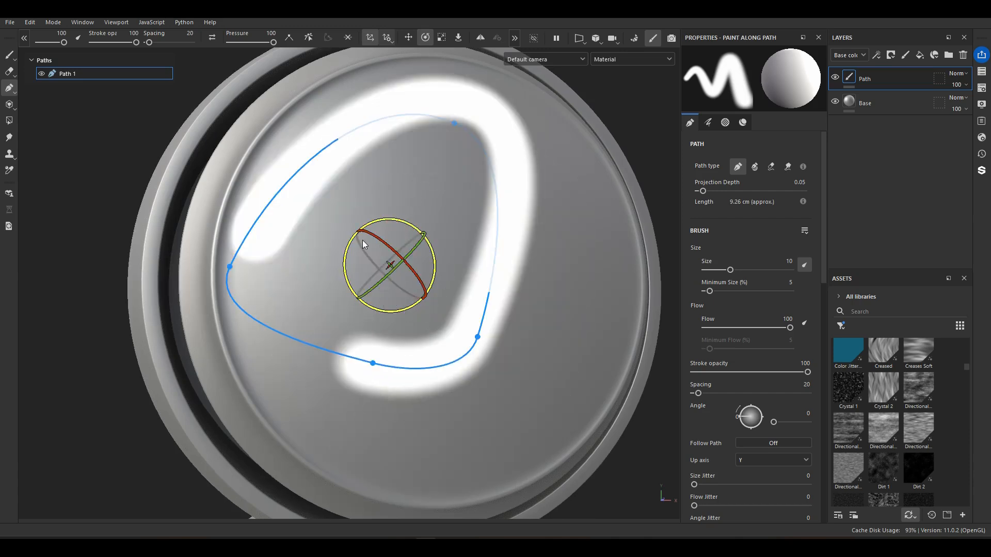
left_click_drag(424, 229, 449, 234)
- Try scaling the whole path up uniformly and undo the scaling
key("w")
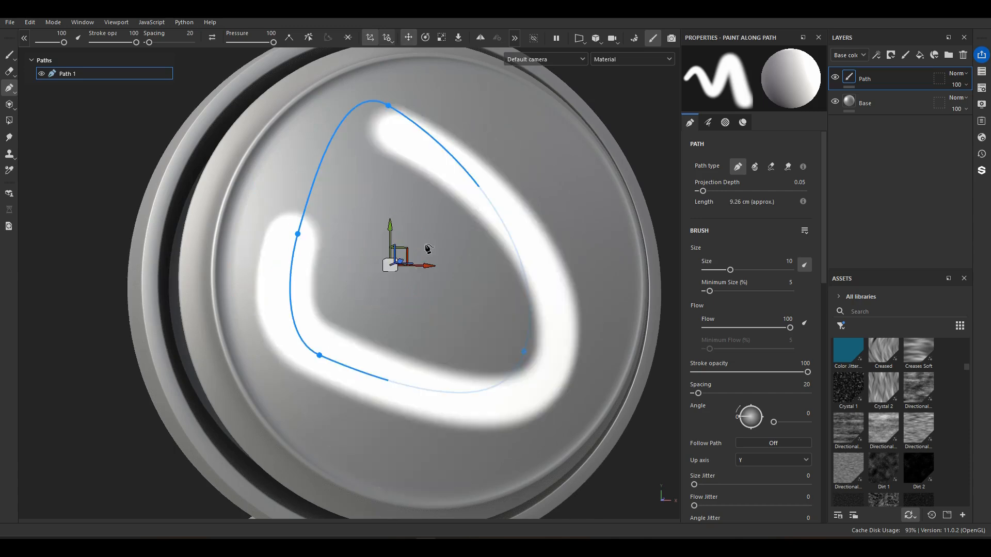
key("r")
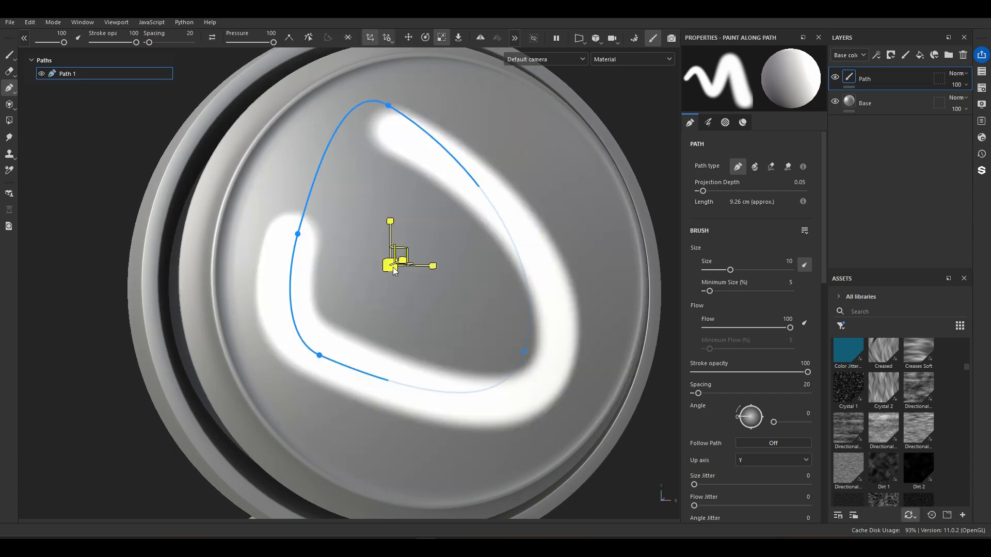
left_click_drag(396, 267, 450, 245)
key("ctrl+z")
- Switch to the Surface tool and slide the whole path along the mesh surface of the front face
key("shift")
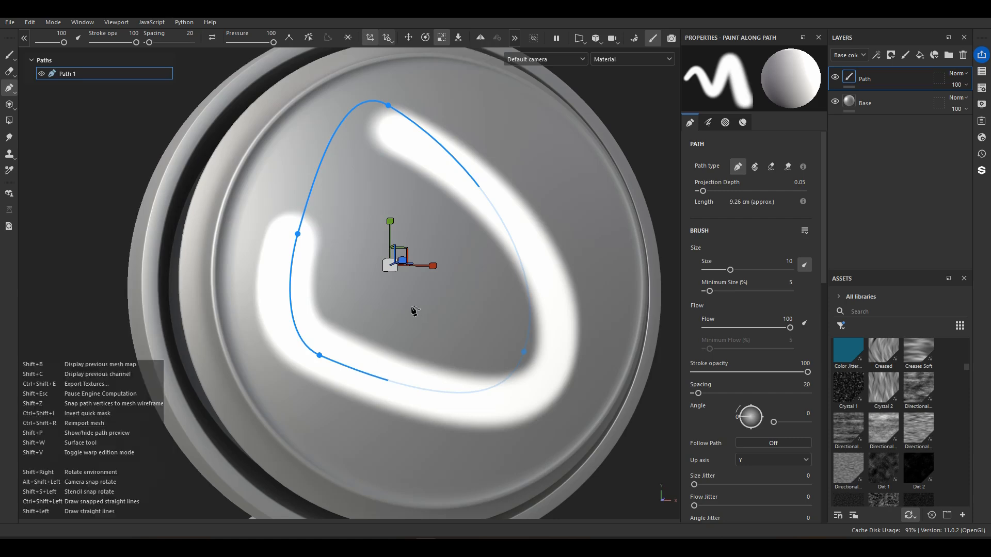
key("shift+w")
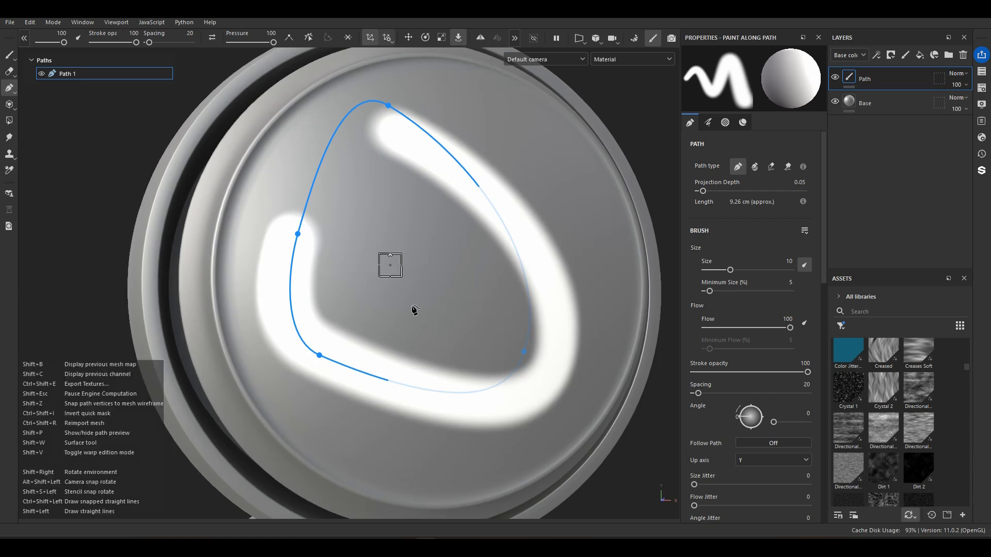
mouse_move(401, 268)
left_mouse_down()
mouse_move(442, 271)
mouse_move(448, 284)
mouse_move(406, 290)
mouse_move(416, 246)
mouse_move(455, 244)
left_mouse_up()
left_click_drag(452, 281, 417, 211, "alt")
left_click_drag(444, 259, 387, 281)
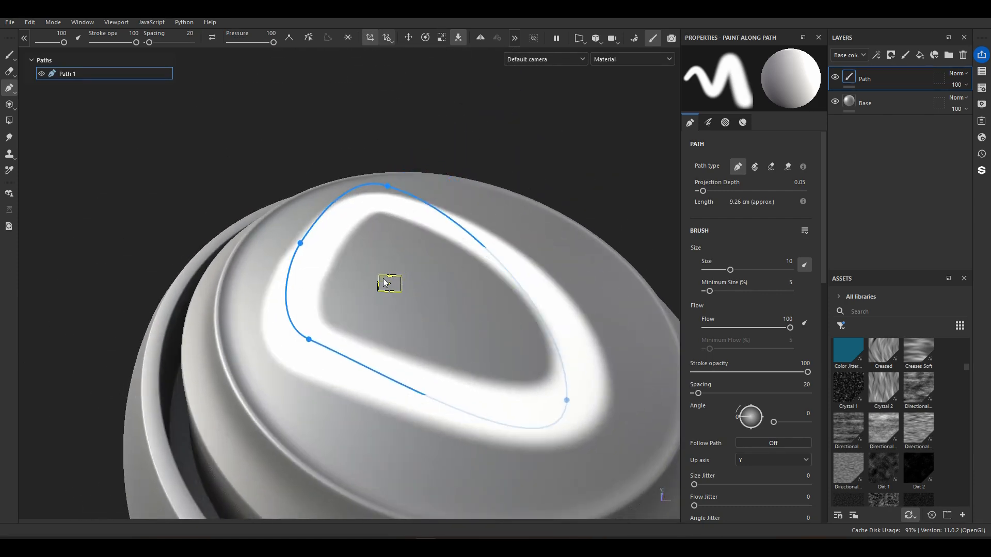
- Select the path's uppermost vertex, try sliding it along the surface, and undo the move
left_click(387, 185)
left_click_drag(390, 212, 426, 290, "alt")
mouse_move(396, 199)
left_mouse_down()
mouse_move(410, 203)
mouse_move(373, 202)
left_mouse_up()
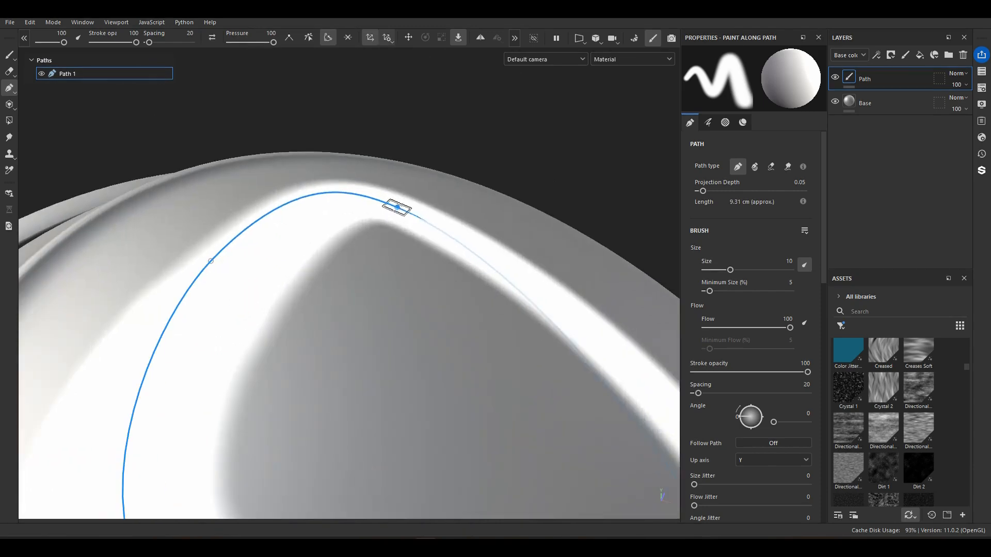
key("ctrl+z")
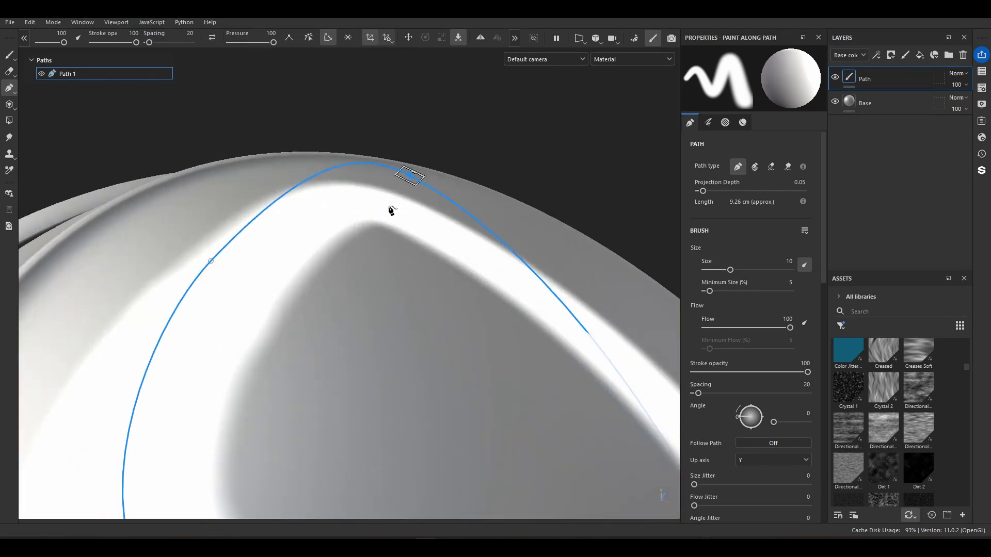
- Slide the uppermost vertex along the surface toward the outline's centre, shortening the path to about 8.98 cm
mouse_move(406, 179)
left_mouse_down()
mouse_move(405, 221)
mouse_move(327, 183)
mouse_move(354, 225)
mouse_move(398, 199)
mouse_move(424, 206)
left_mouse_up()
left_click_drag(390, 241, 387, 361, "alt")
right_click_drag(387, 361, 456, 194, "alt")
right_click_drag(451, 354, 424, 332, "alt")
left_click_drag(426, 151, 463, 187)
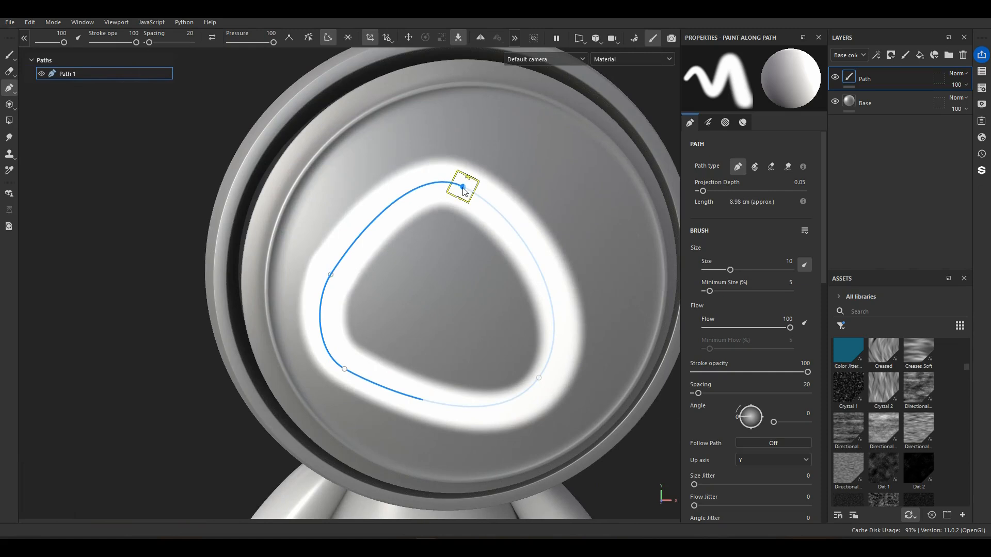
- Turn the uppermost vertex into a sharp corner and switch it back to a smooth curve
scroll(463, 192, "up", 2)
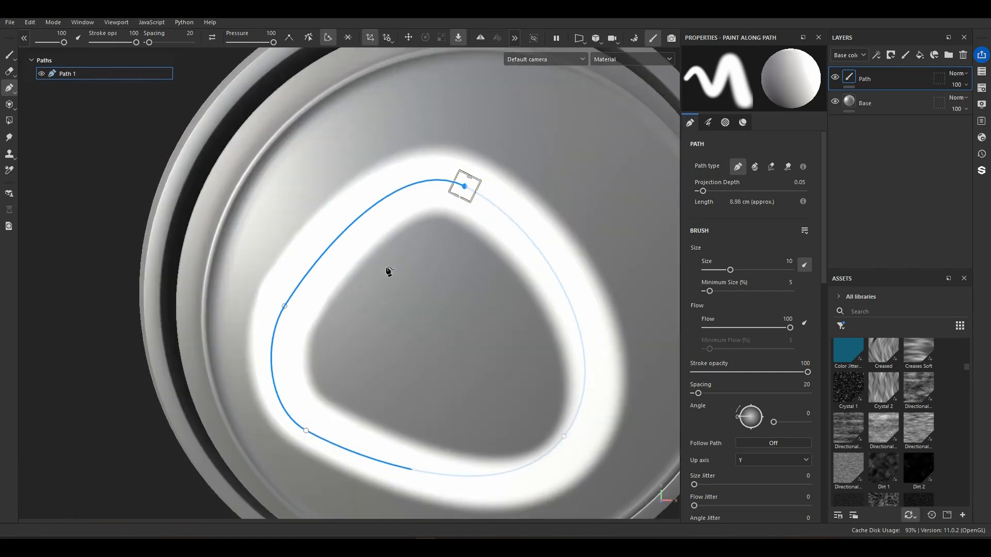
left_click(289, 38)
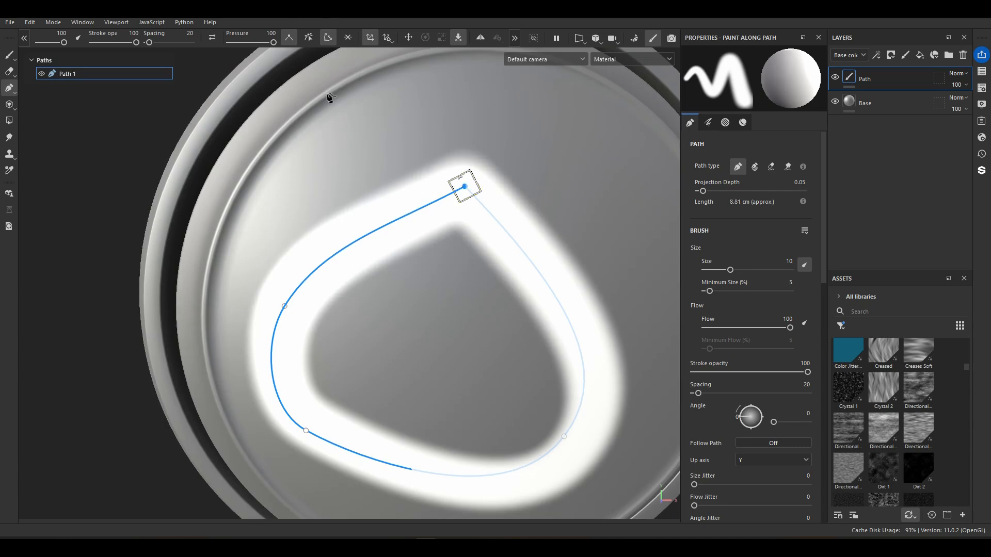
left_click(289, 38)
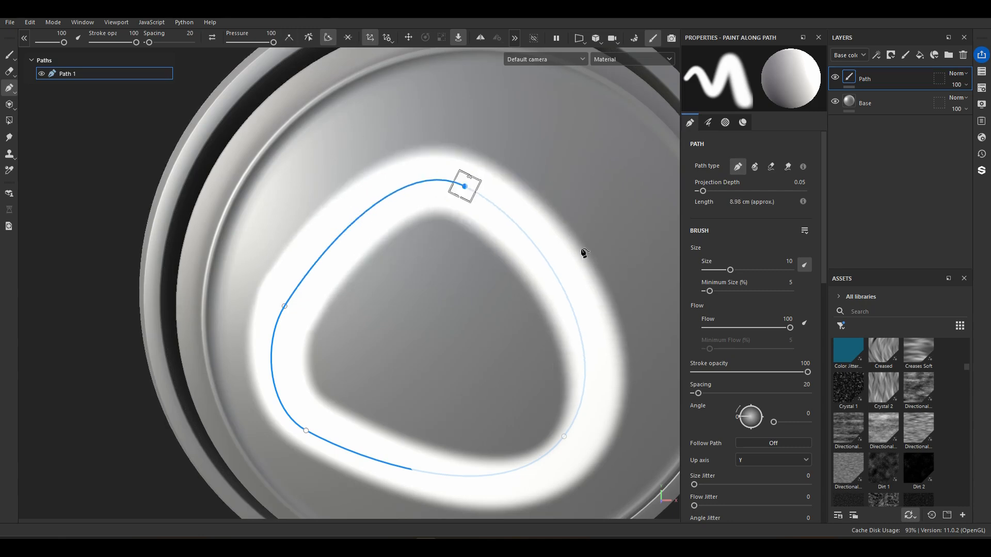
- Delete the path and draw a closed seven-point path on the front face, mixing straight corners with curved vertices
middle_click_drag(540, 199, 435, 196, "alt")
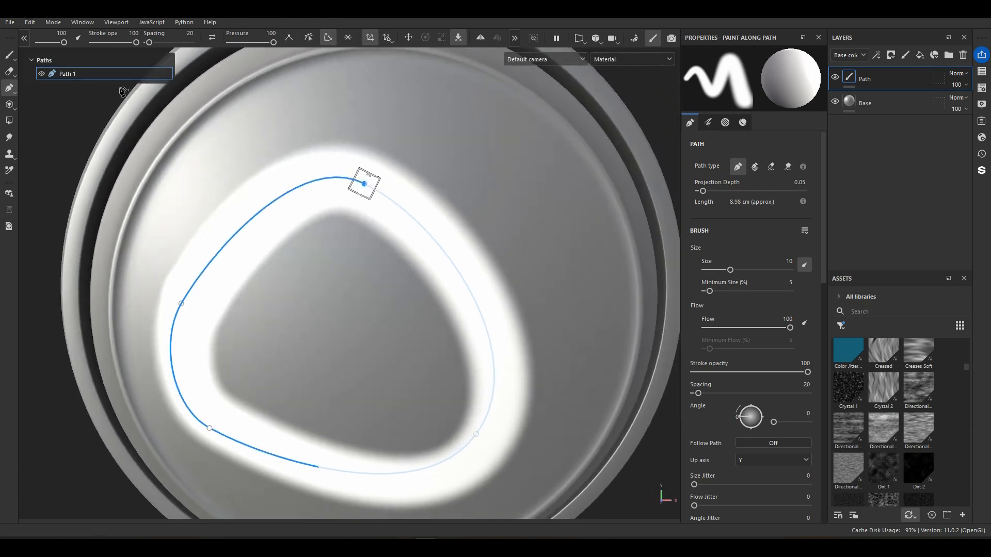
key("Delete")
left_click(212, 186)
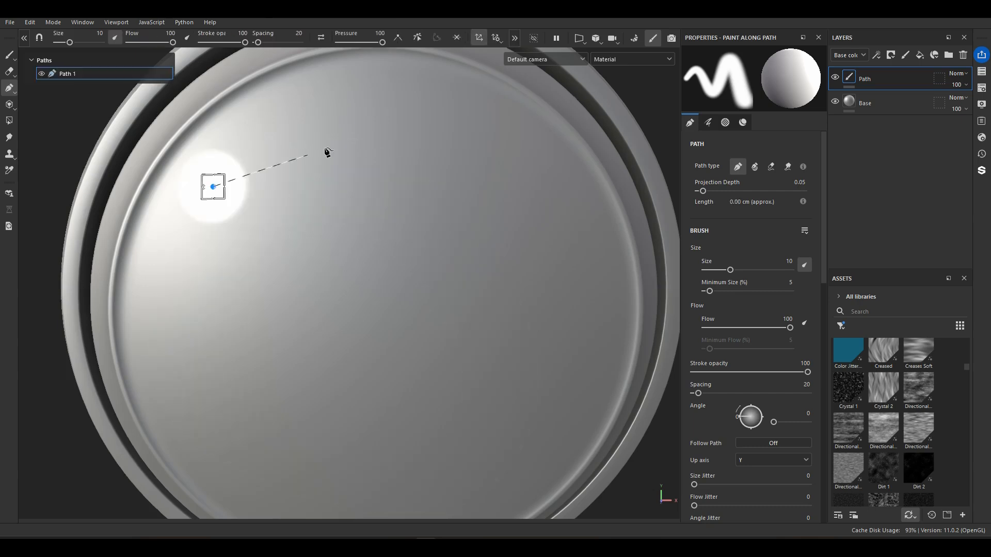
left_click(378, 157)
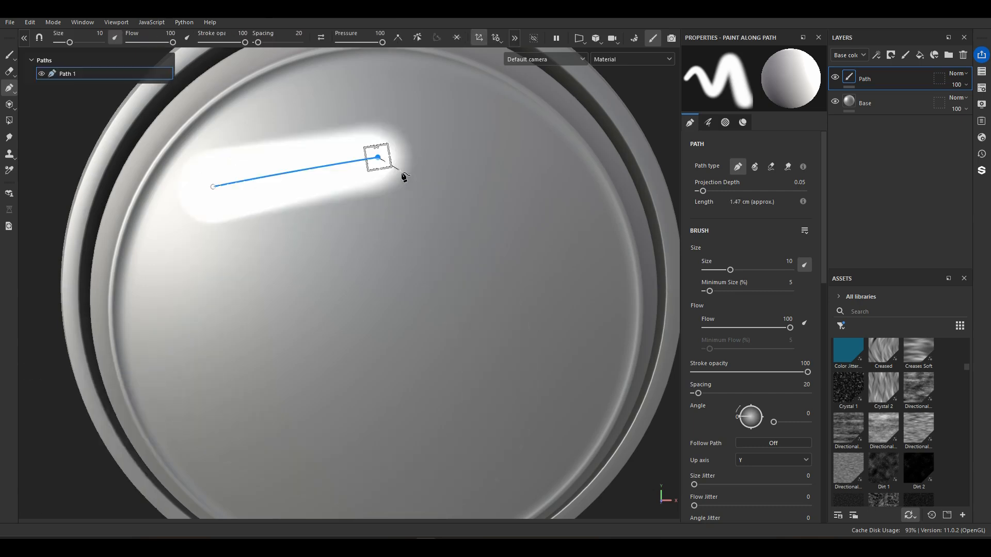
left_click(446, 234)
left_click(328, 318)
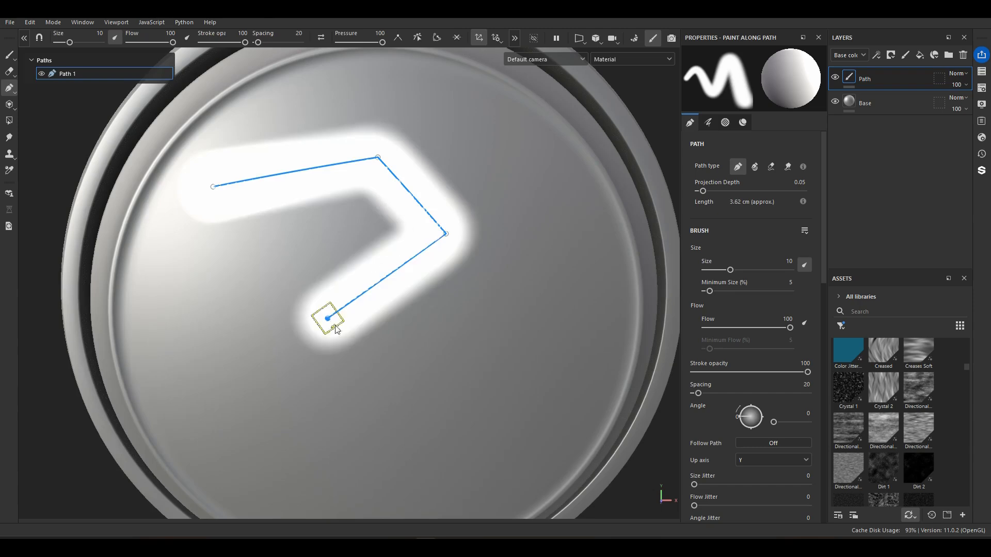
left_click(474, 371)
left_click(420, 461)
left_click(250, 400)
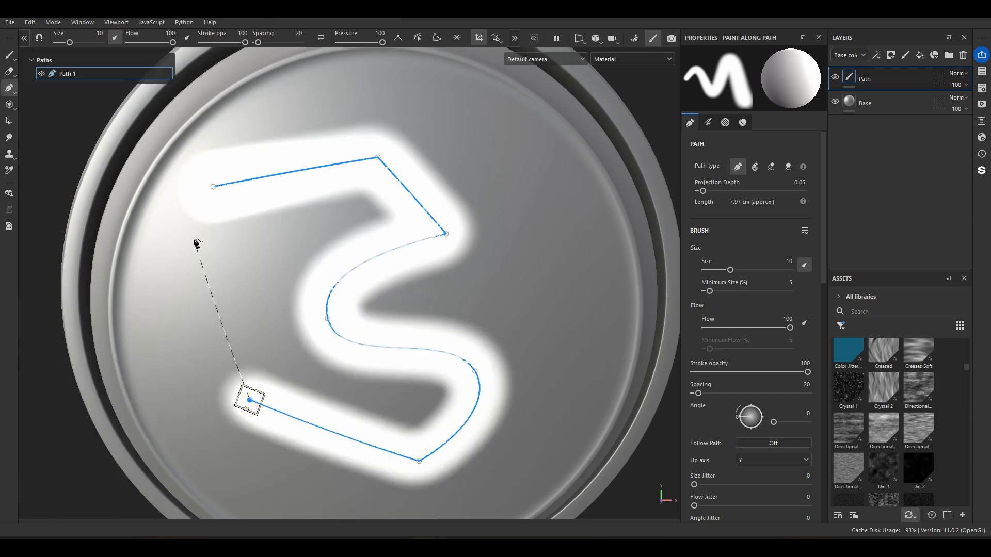
left_click(214, 187)
- Draw a second, open five-point path about 5.10 cm long beside the first, with a curved middle vertex
left_click_drag(327, 267, 374, 273, "alt")
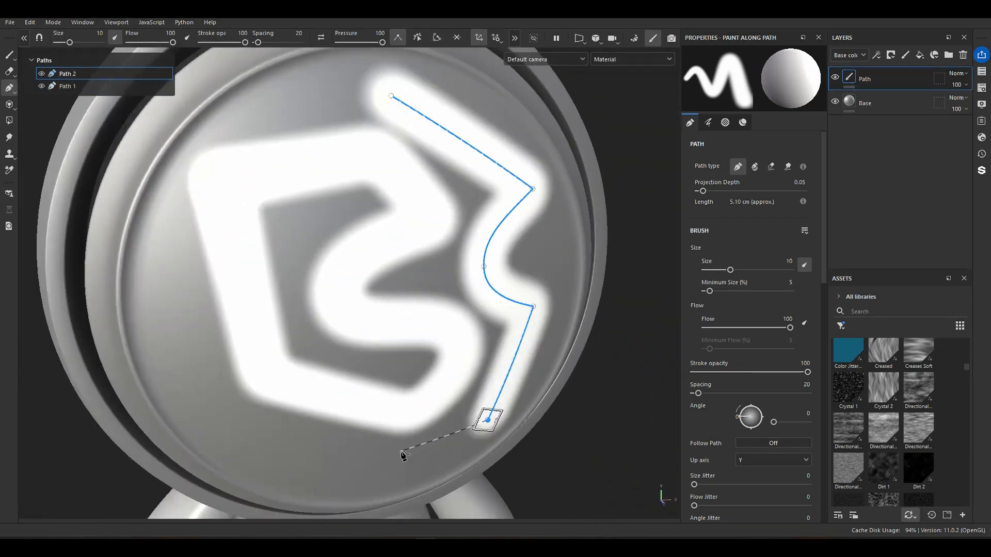
scroll(407, 447, "up", 1)
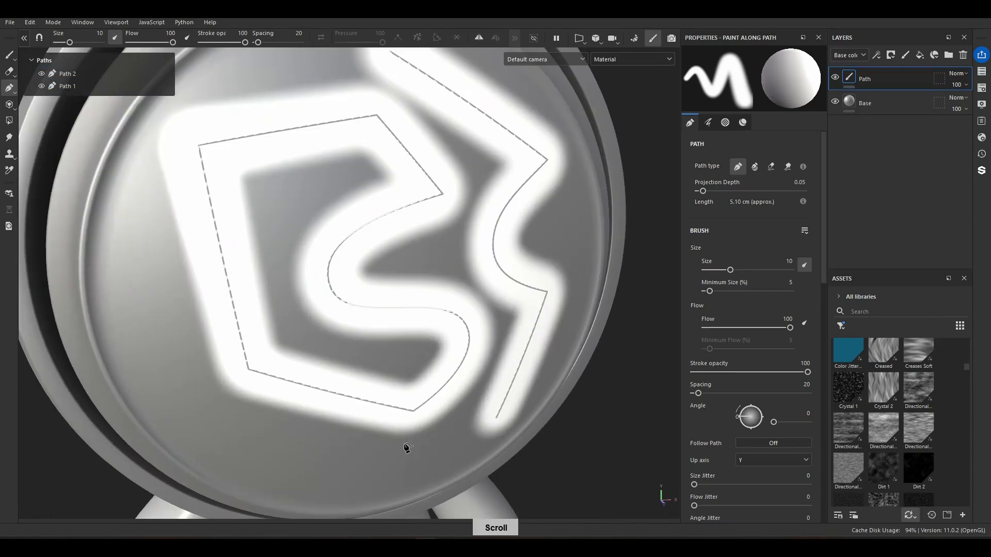
- Undo the drawing of the second open path
key("ctrl+z")
key("ctrl+z")
key("ctrl+z")
key("ctrl+z")
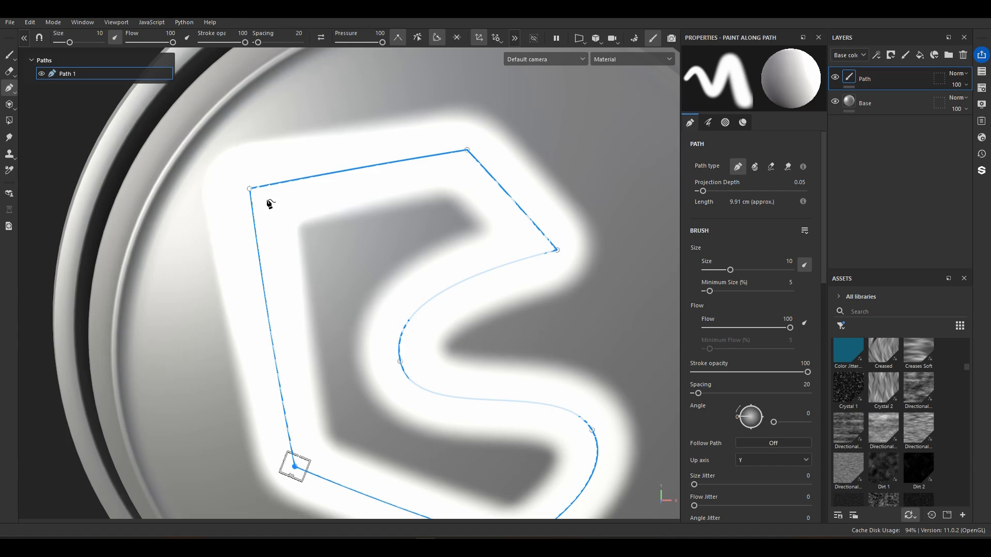
- Curve the closed path's upper-left corner vertex and pull its two tangent handles independently, lengthening the path to about 10.39 cm
middle_click_drag(289, 246, 373, 325, "alt")
left_click(332, 268)
left_click_drag(296, 345, 357, 151, "alt")
left_click(418, 39)
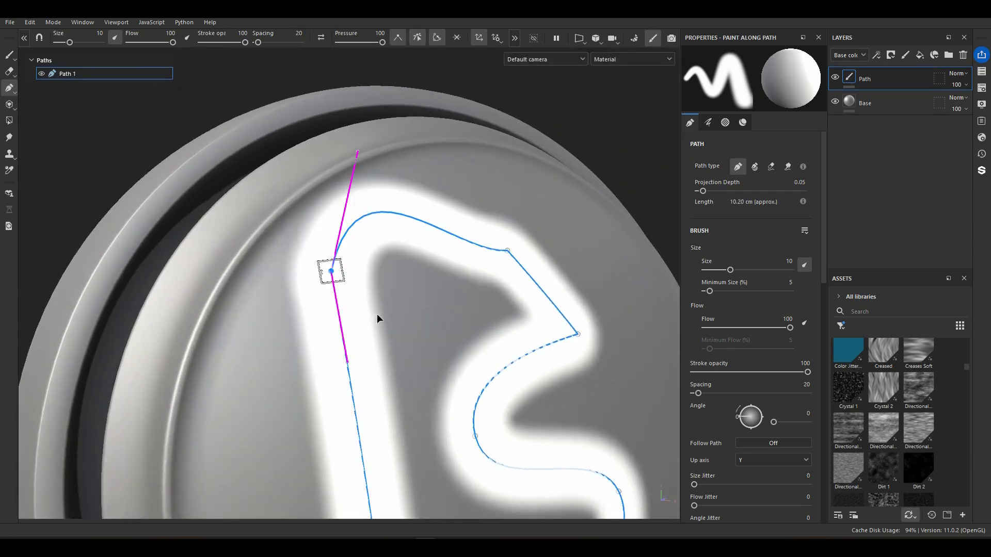
left_click(384, 306)
left_click(331, 271)
left_click_drag(352, 396, 274, 297)
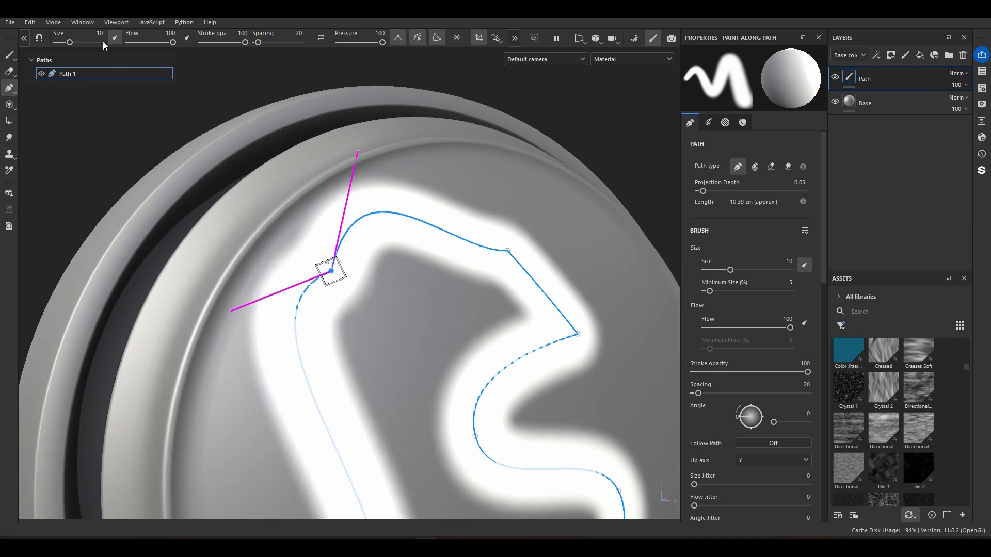
- Reduce the brush size to 1.02 and deselect the closed path
left_click_drag(70, 43, 59, 44)
scroll(441, 268, "down", 2)
mouse_move(441, 268)
left_mouse_down("alt")
mouse_move(347, 314)
mouse_move(369, 292)
mouse_move(419, 282)
mouse_move(443, 192)
mouse_move(400, 252)
left_mouse_up("alt")
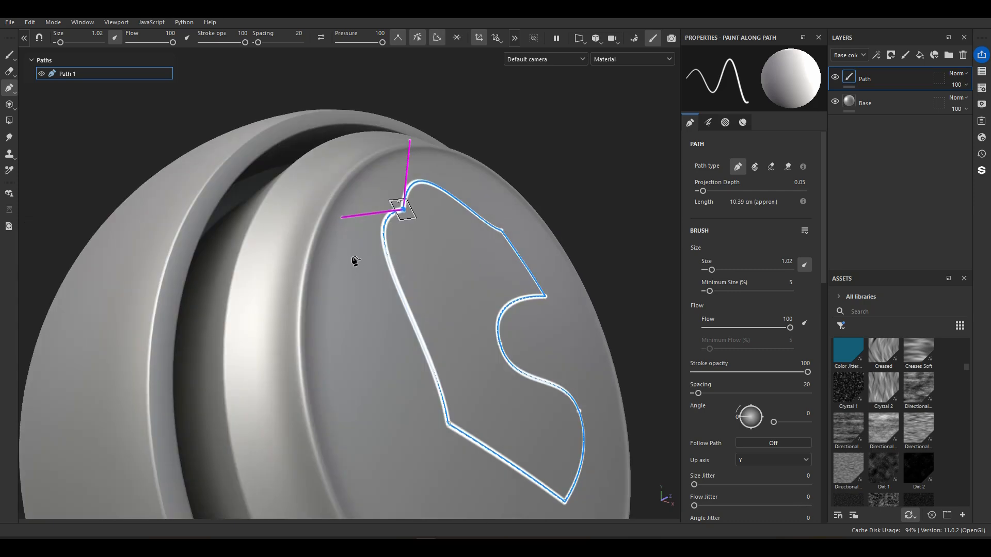
scroll(320, 248, "up", 1)
scroll(321, 248, "down", 3)
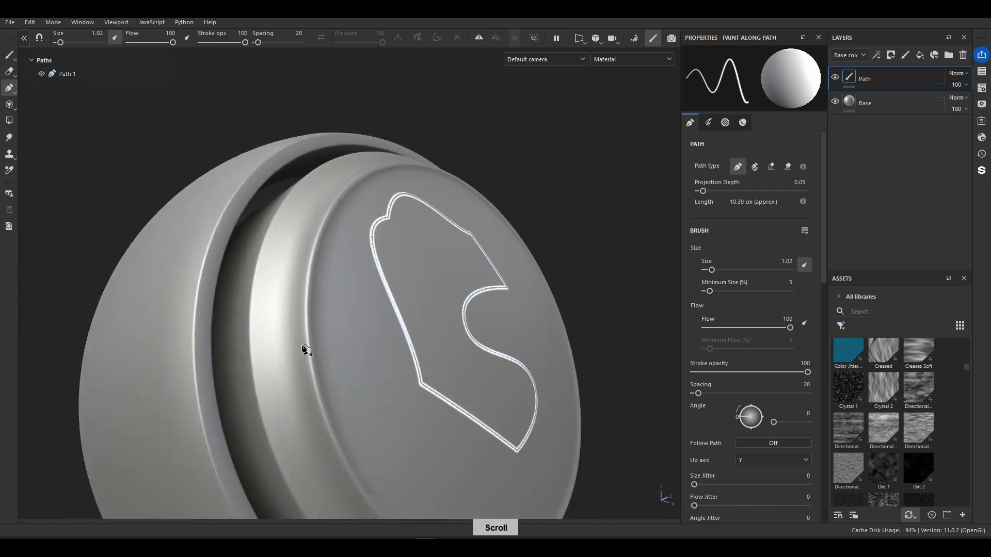
left_click_drag(303, 334, 279, 214, "alt")
key("Escape")
- Draw an open three-point path about 3.91 cm long from the outer shell across the groove onto the front face
left_click_drag(361, 272, 262, 228, "alt")
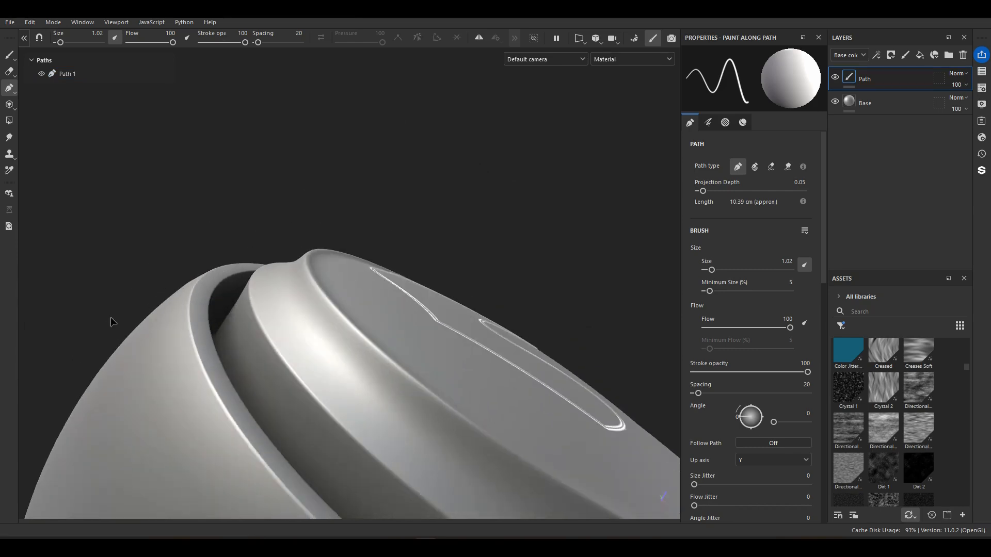
left_click_drag(166, 292, 235, 299, "alt")
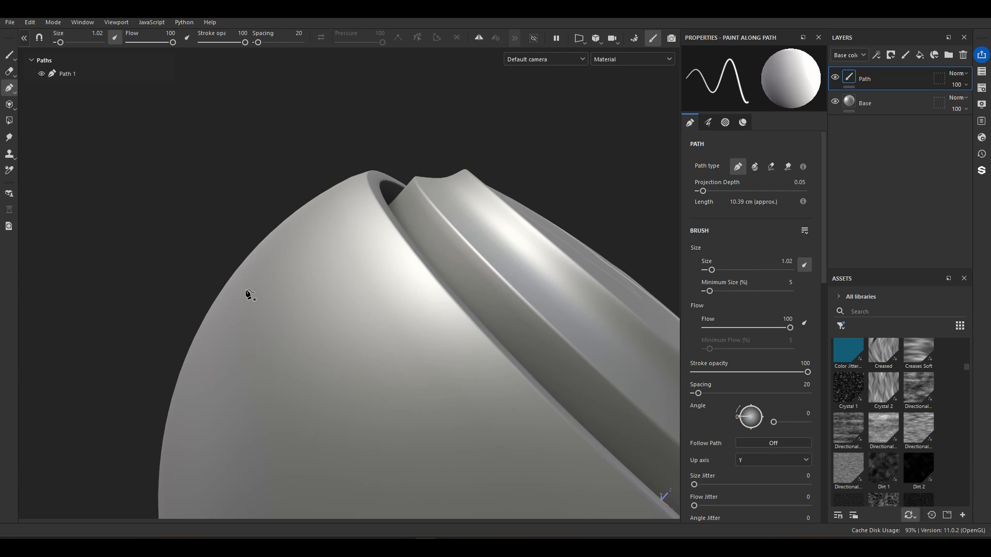
left_click(250, 260)
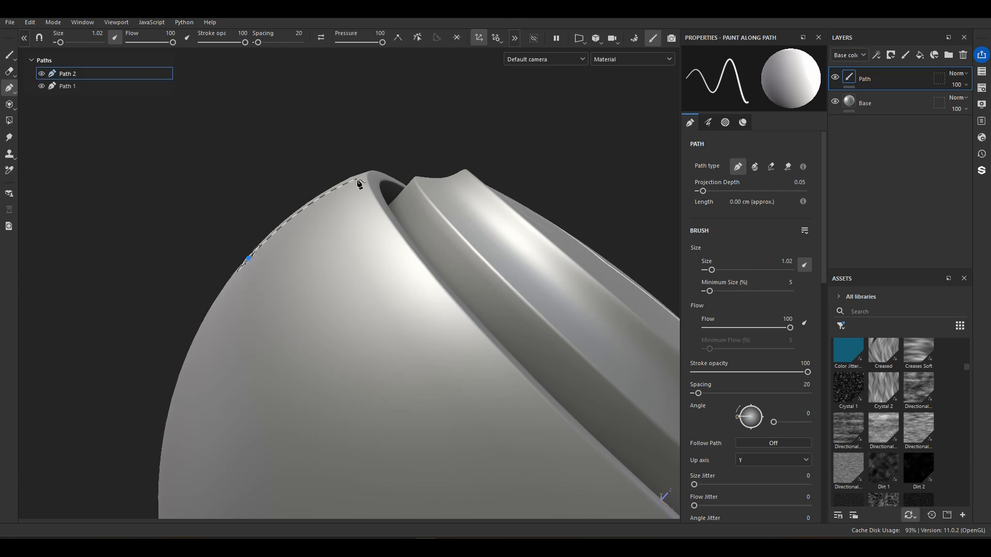
left_click(358, 180)
left_click_drag(481, 185, 444, 406, "alt")
left_click(482, 166)
key("Escape")
left_click_drag(376, 225, 408, 178, "alt")
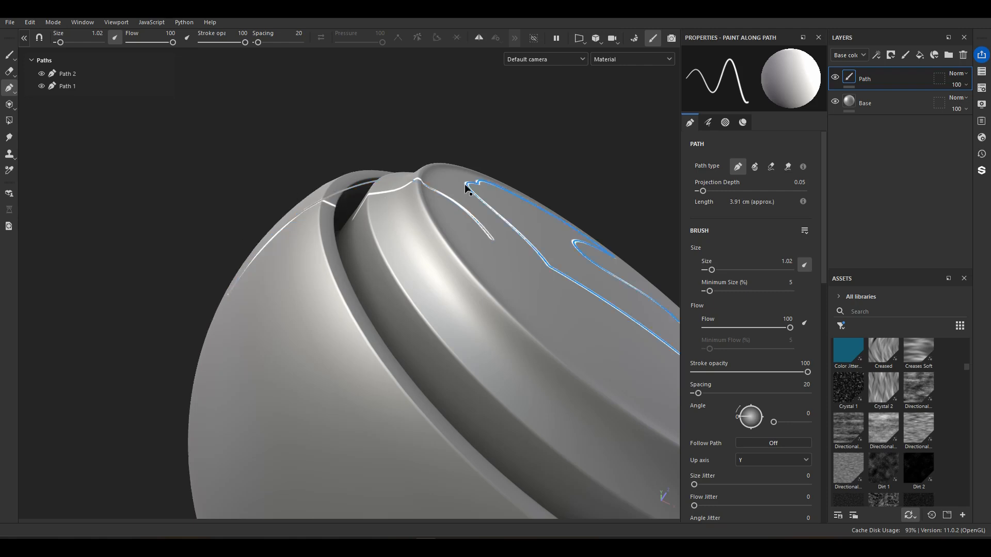
- Reshape the crossing path with extra vertices that dip into the groove, bringing its length to about 4.95 cm
scroll(449, 173, "down", 5)
scroll(454, 197, "up", 5)
scroll(408, 192, "up", 2)
left_click(366, 165)
mouse_move(369, 165)
left_mouse_down()
mouse_move(361, 181)
mouse_move(393, 180)
mouse_move(390, 212)
mouse_move(310, 188)
mouse_move(355, 148)
mouse_move(481, 354)
mouse_move(621, 364)
mouse_move(420, 261)
mouse_move(470, 334)
mouse_move(482, 190)
left_mouse_up()
left_click(411, 176)
left_click(302, 195)
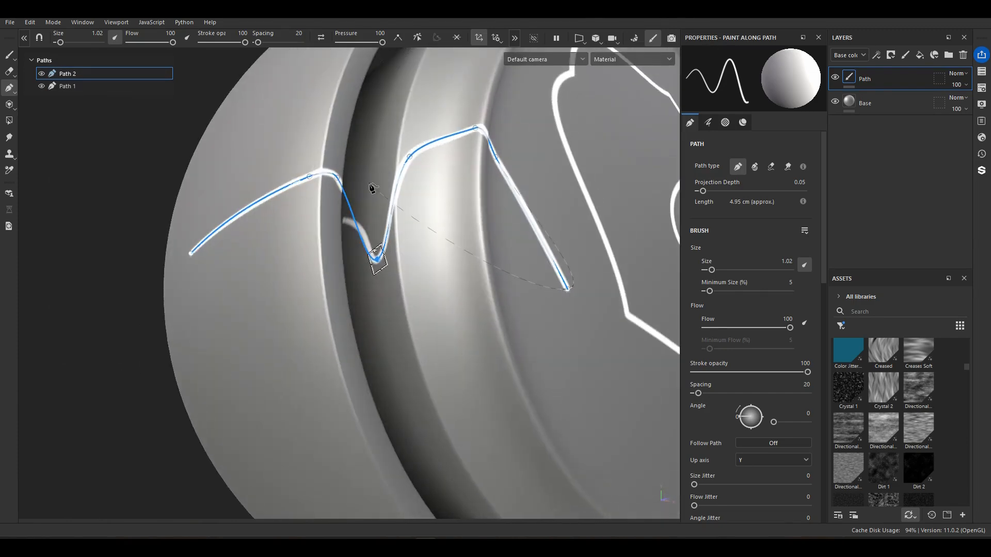
left_click_drag(378, 259, 389, 256, "alt")
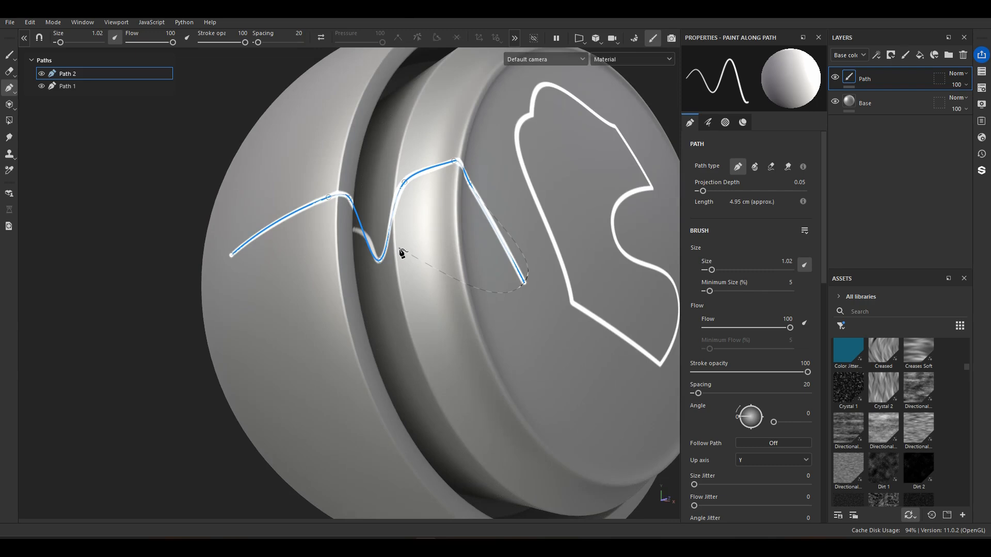
key("Escape")
- Delete both paths from the layer
right_click_drag(401, 253, 420, 227, "alt")
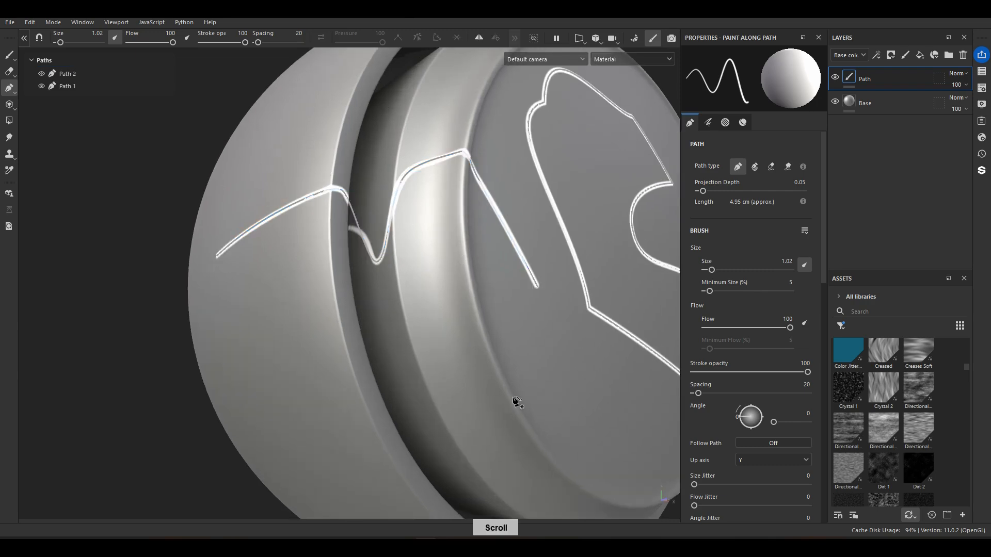
middle_click_drag(429, 267, 449, 314, "alt")
left_click_drag(449, 314, 575, 277, "alt")
right_click_drag(517, 273, 476, 310, "alt")
left_click_drag(413, 289, 464, 299, "alt")
middle_click_drag(330, 237, 428, 336, "alt")
right_click_drag(420, 287, 402, 309, "alt")
middle_click_drag(367, 313, 390, 239, "alt")
left_click(69, 76)
right_click(72, 88)
left_click_drag(404, 289, 455, 295, "alt")
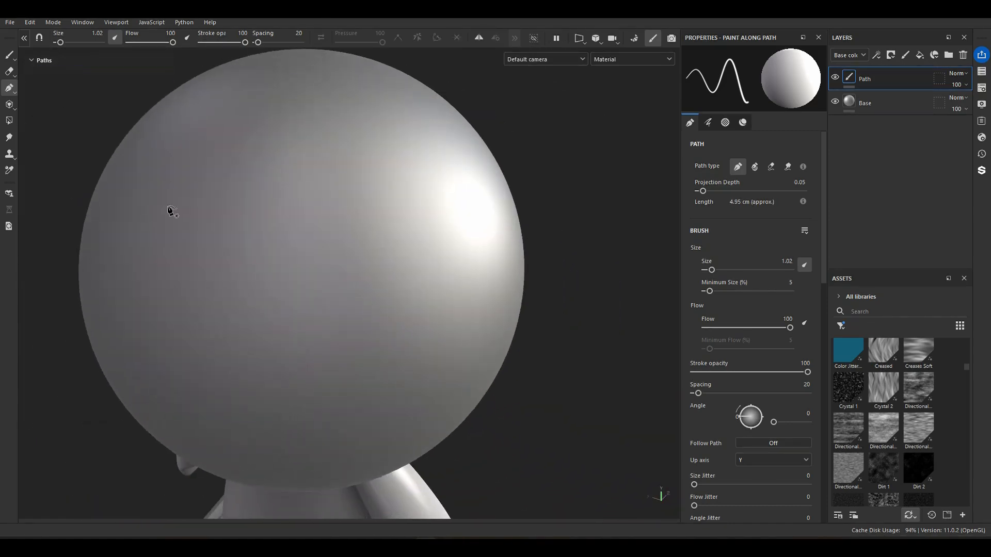
- Enable path snapping to the mesh wireframe
left_click(25, 38)
left_click(77, 38)
left_click(76, 39)
left_click(78, 41)
left_click(77, 41)
left_click(76, 40)
- Draw an open path about 3.13 cm long on the back of the sphere, snapping its points to the wireframe
mouse_move(444, 258)
left_mouse_down("alt")
mouse_move(365, 230)
mouse_move(319, 243)
left_mouse_up("alt")
right_click_drag(318, 243, 347, 227, "alt")
left_click(346, 235)
left_click_drag(409, 193, 411, 171)
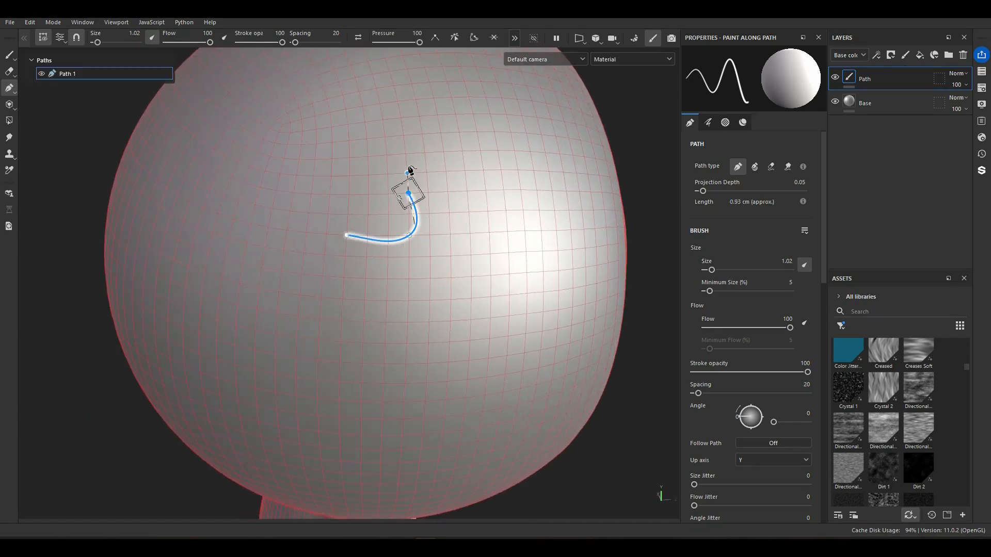
left_click(471, 298)
- Switch mesh wireframe snapping to its third mode and extend the path with further snapped points to about 6.05 cm
left_click(60, 40)
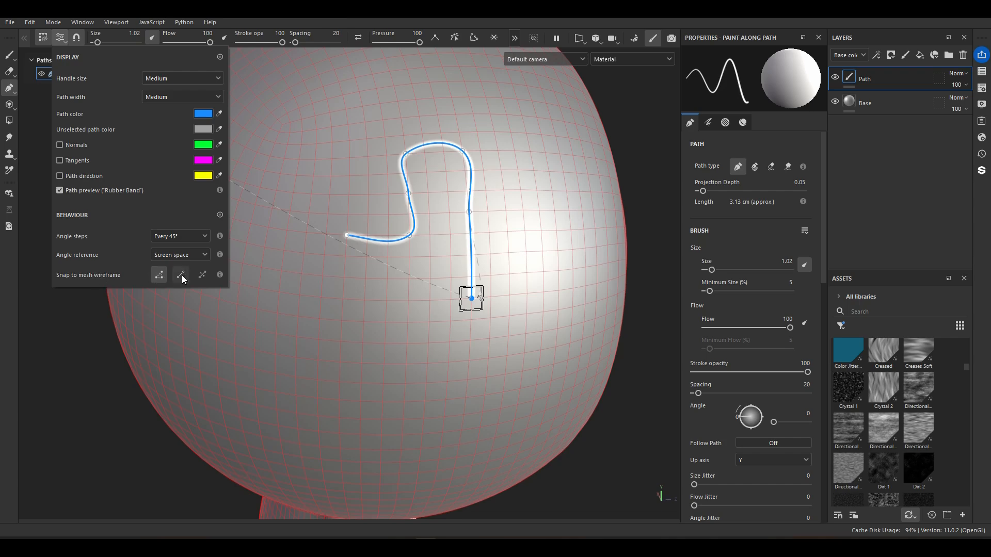
left_click(202, 274)
left_click(387, 291)
left_click(365, 290)
left_click(342, 311)
left_click(320, 309)
left_click(301, 285)
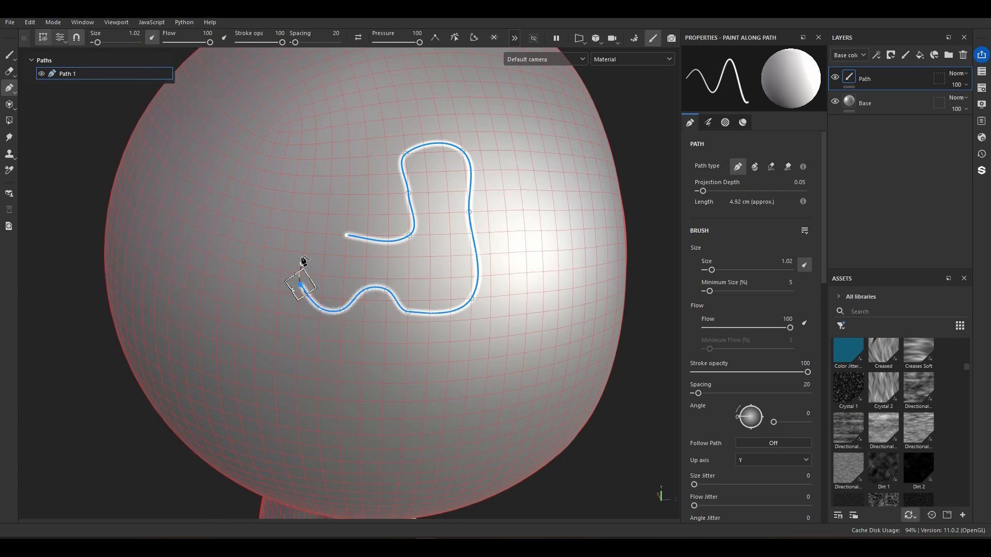
left_click_drag(305, 243, 325, 245)
left_click(325, 245)
right_click_drag(300, 263, 356, 243, "alt")
left_click(332, 163)
- Set the path angle steps to Every 5° and undo the extra vertex placed at the path's end
middle_click_drag(354, 153, 401, 262, "alt")
left_click_drag(373, 221, 426, 214, "alt")
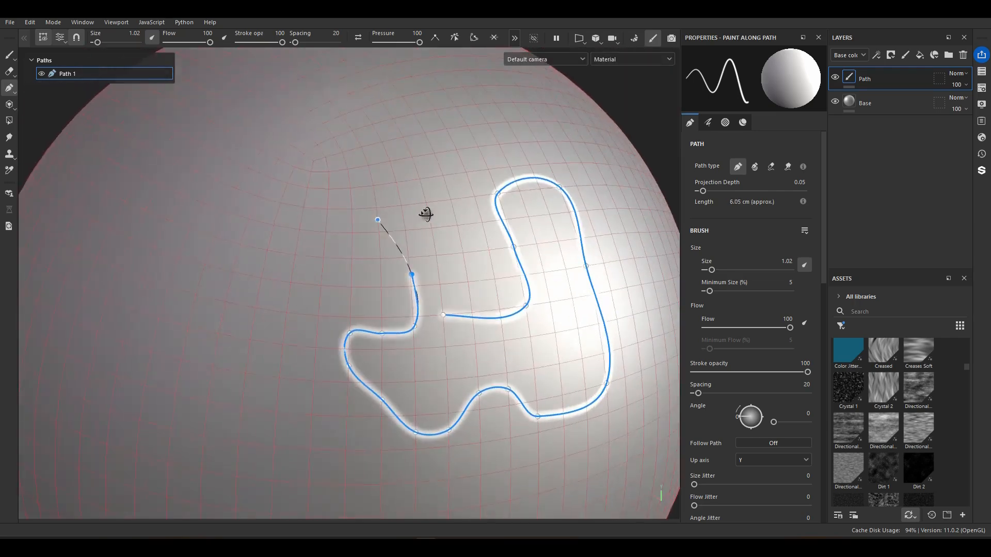
scroll(401, 270, "up", 3)
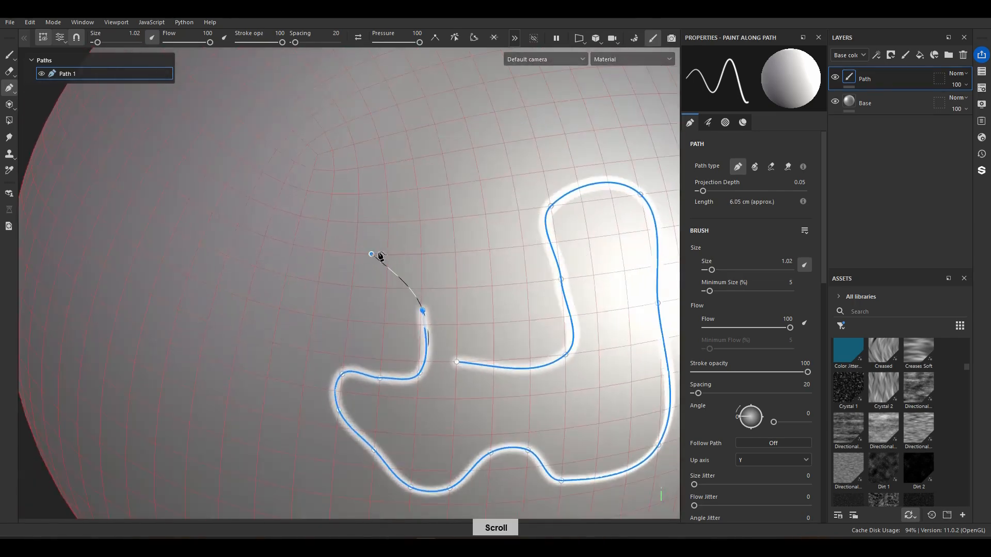
scroll(380, 257, "down", 1)
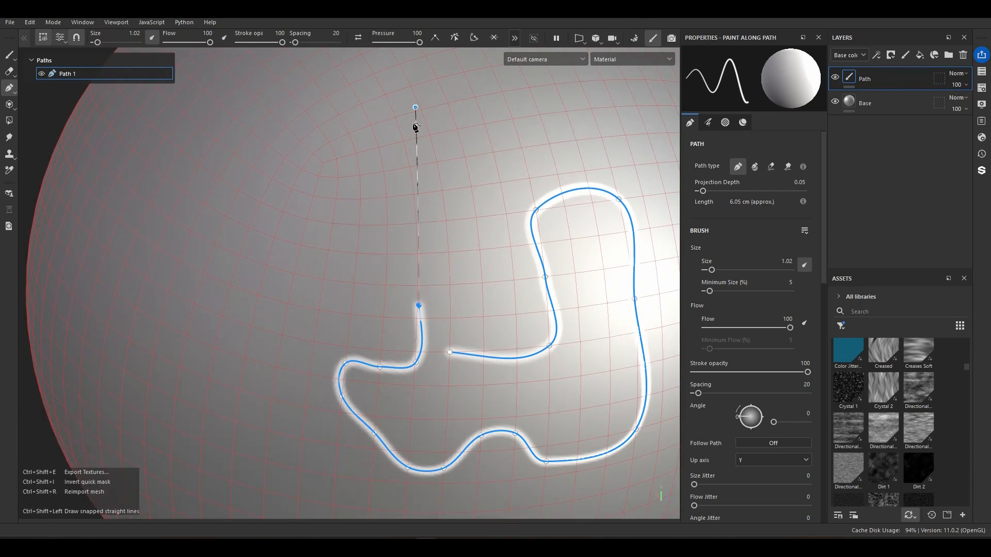
left_click(60, 38)
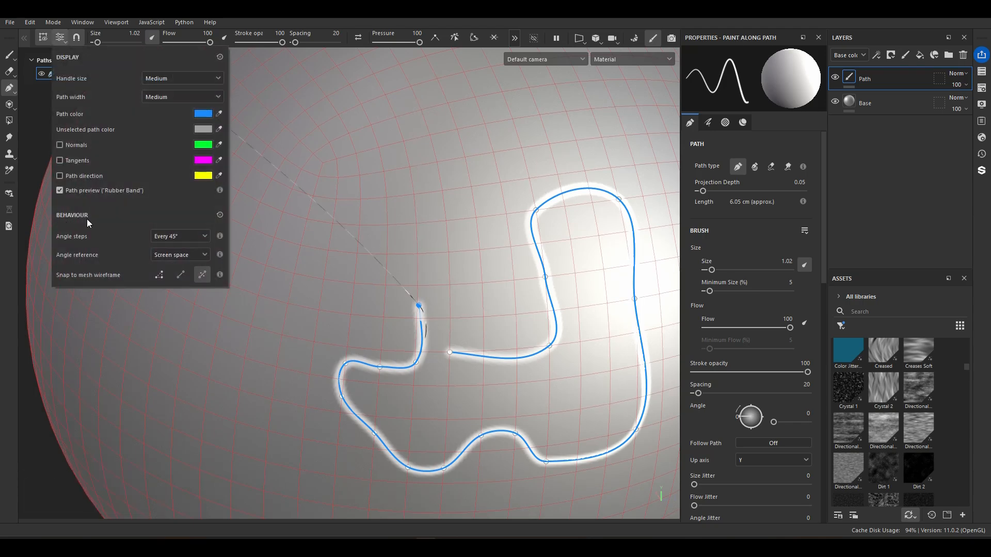
left_click(159, 240)
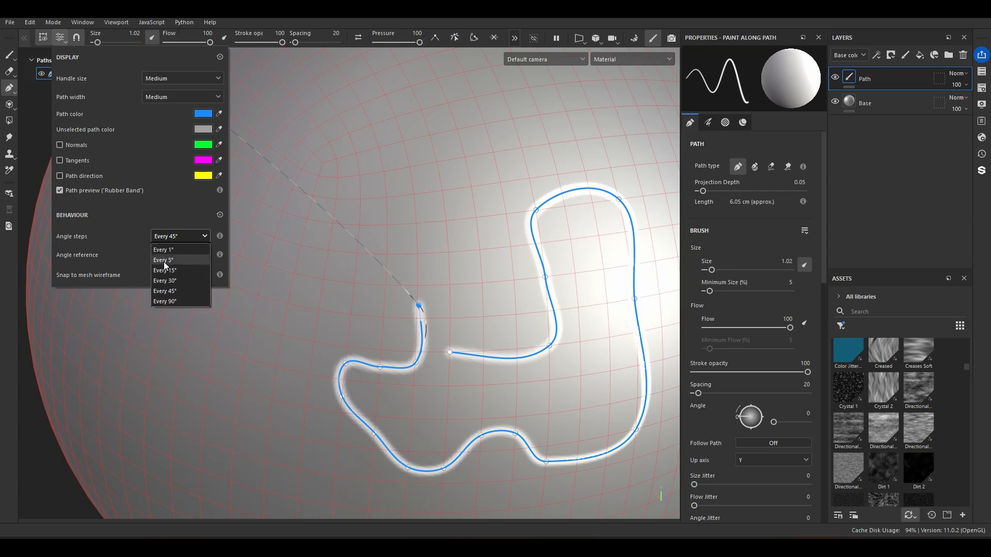
left_click(163, 261)
left_click(374, 225)
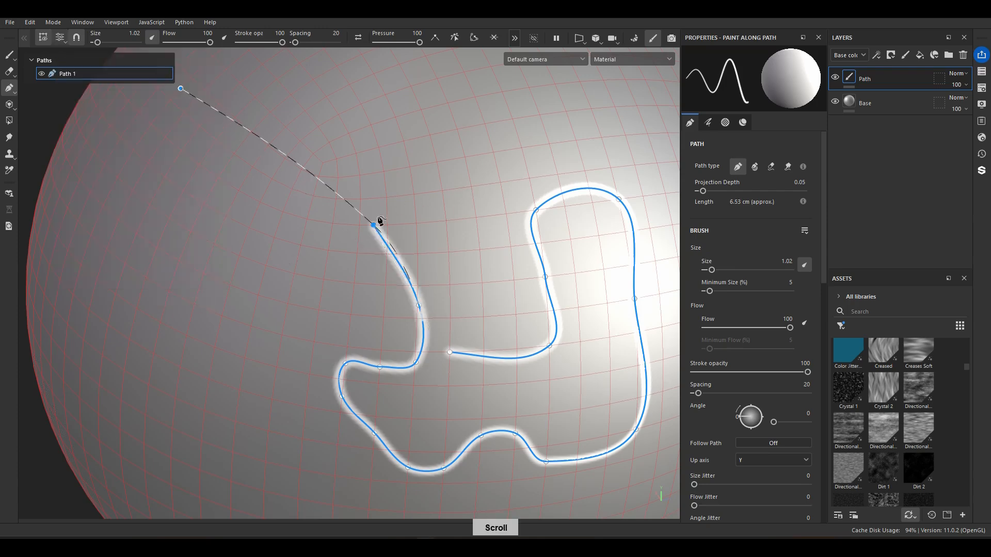
key("ctrl+z")
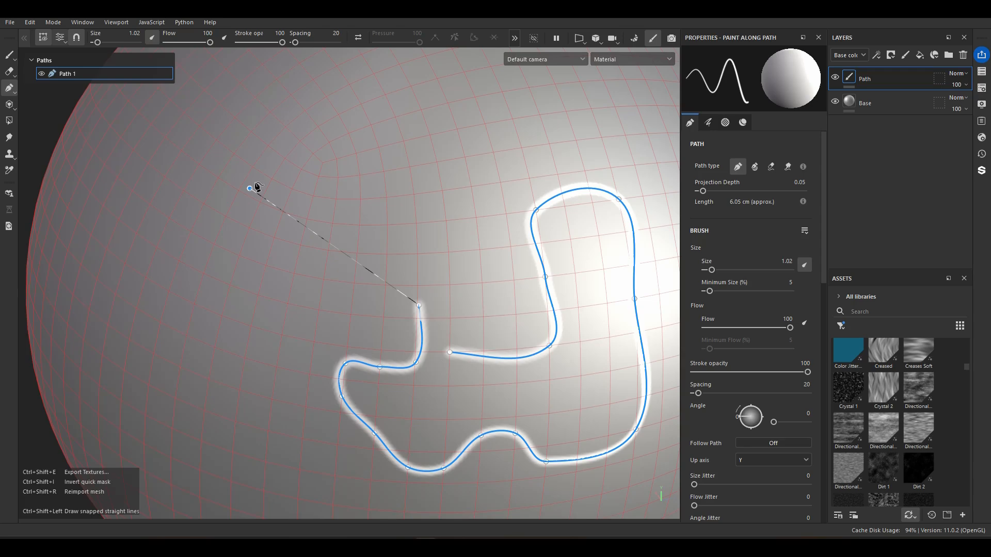
- Set the angle reference to Vertex space and preview an angle-snapped segment over the sphere
left_click(71, 43)
left_click(63, 41)
left_click(76, 40)
left_click(61, 42)
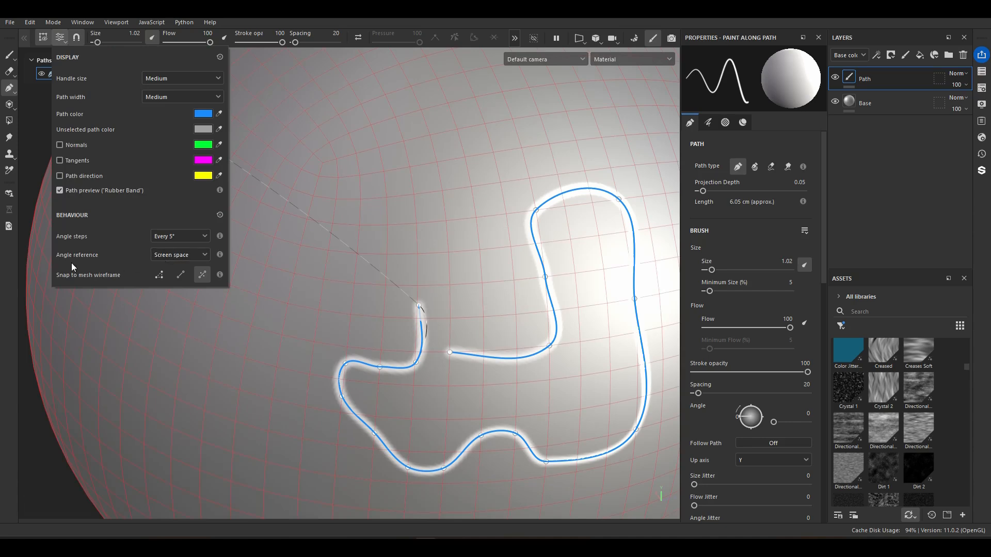
left_click(173, 254)
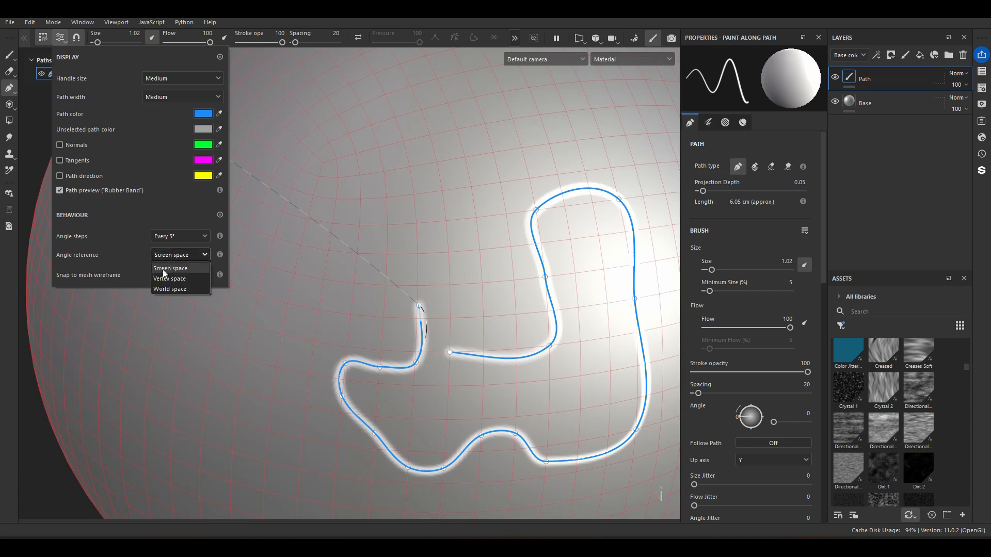
left_click(333, 318)
left_click_drag(33, 441, 278, 269, "alt")
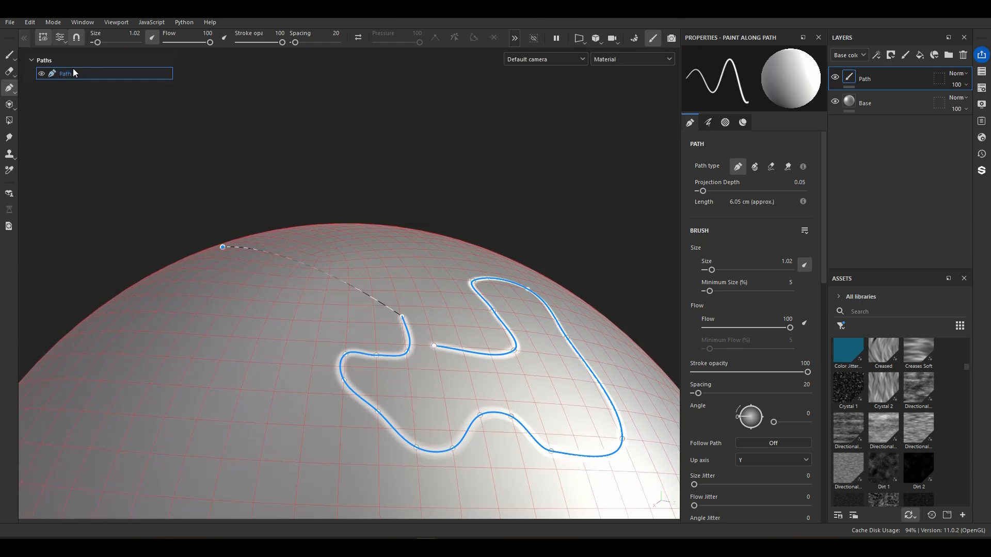
left_click(60, 37)
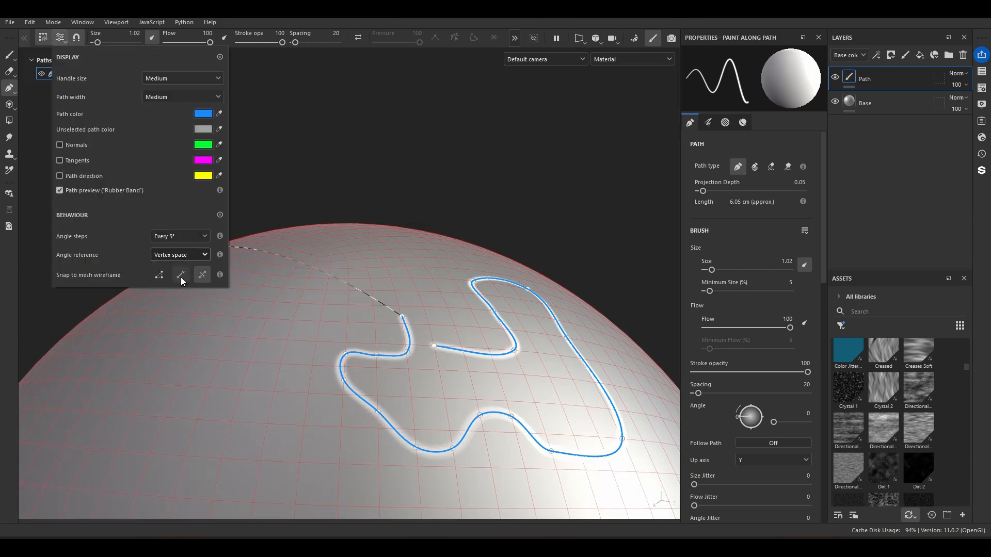
left_click_drag(413, 254, 391, 308, "alt")
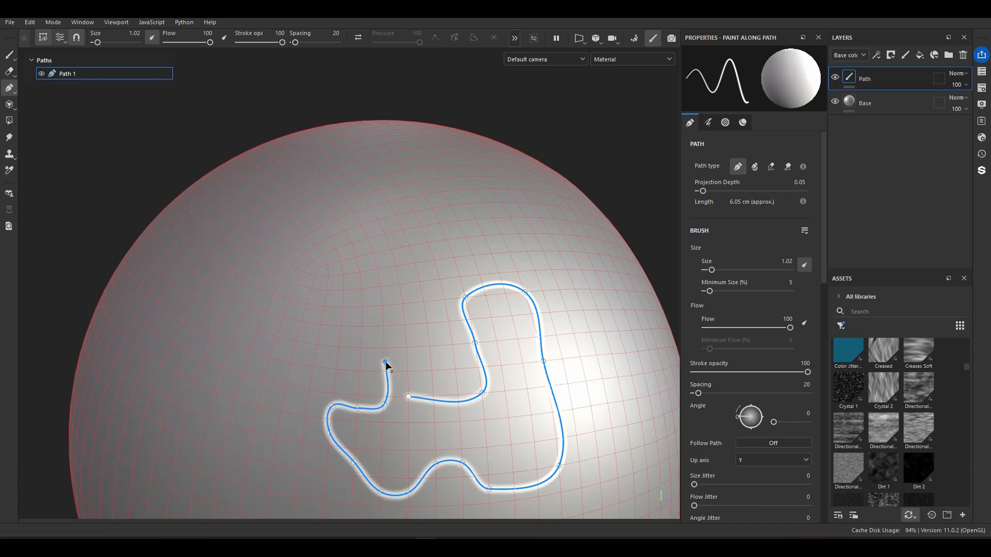
- Set the angle reference to World space, preview an angle-snapped segment and deselect the path
left_click(61, 38)
left_click(169, 288)
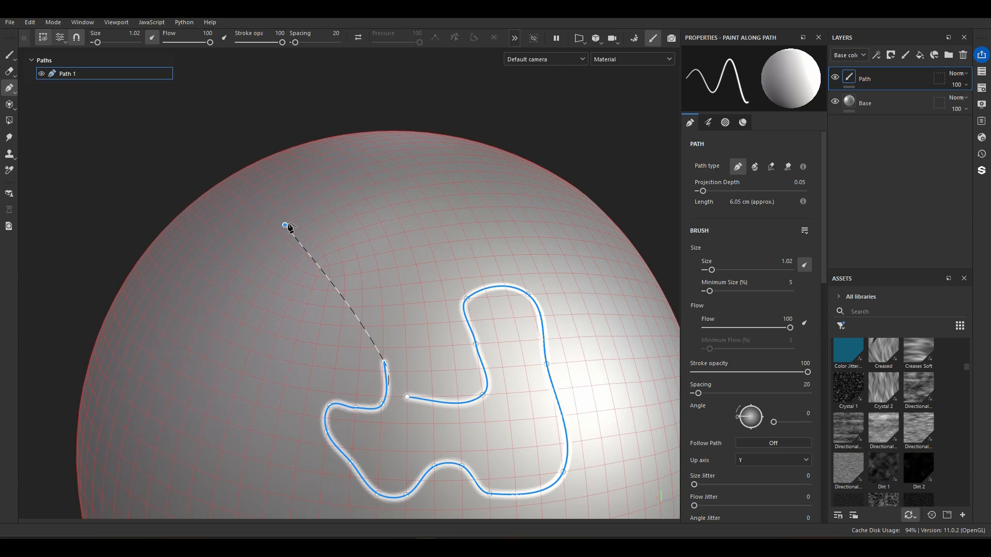
scroll(410, 285, "down", 2)
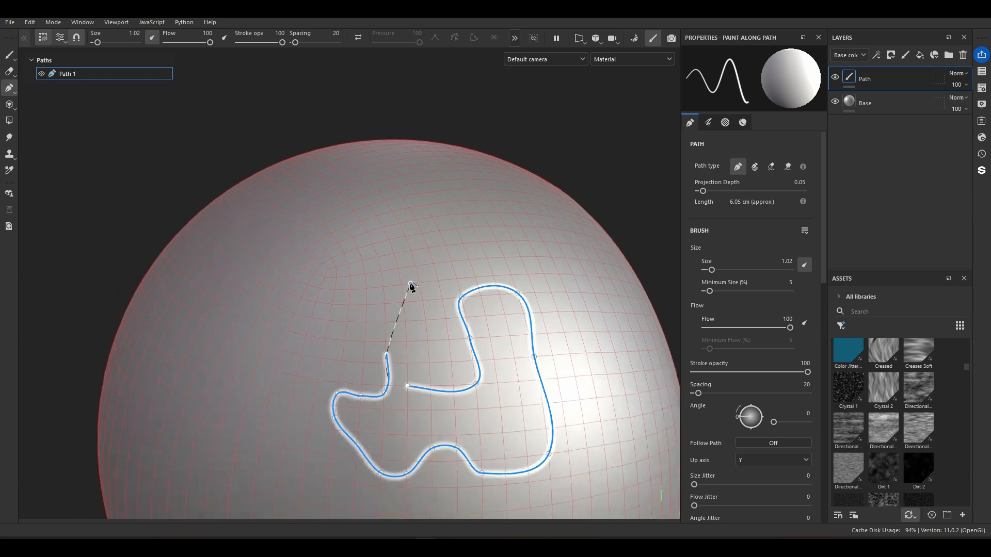
left_click_drag(388, 286, 360, 316, "alt")
key("Escape")
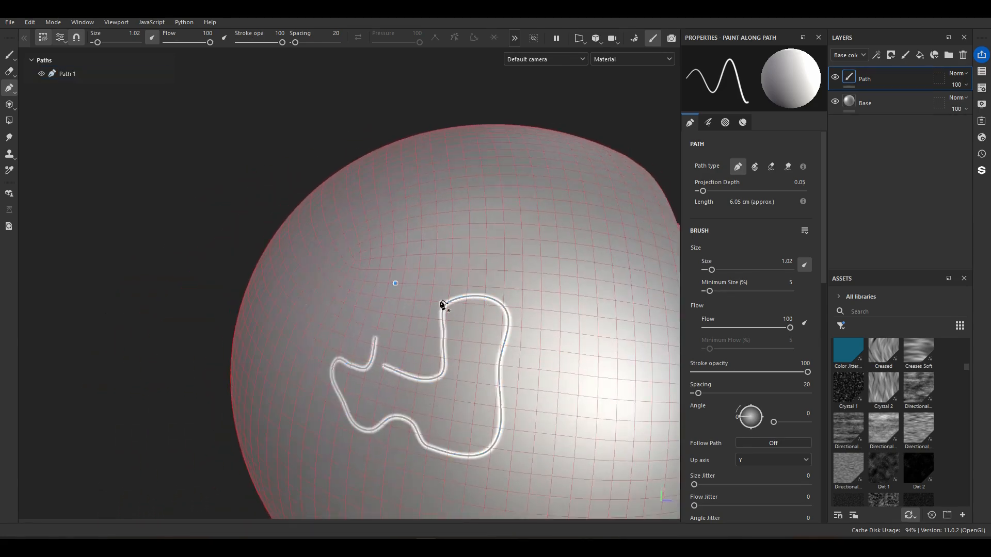
- Draw an open six-point curved path about 10.17 cm long on the front face and finish it
mouse_move(398, 194)
left_mouse_down("alt")
mouse_move(371, 192)
mouse_move(434, 150)
mouse_move(403, 188)
mouse_move(435, 237)
mouse_move(356, 233)
left_mouse_up("alt")
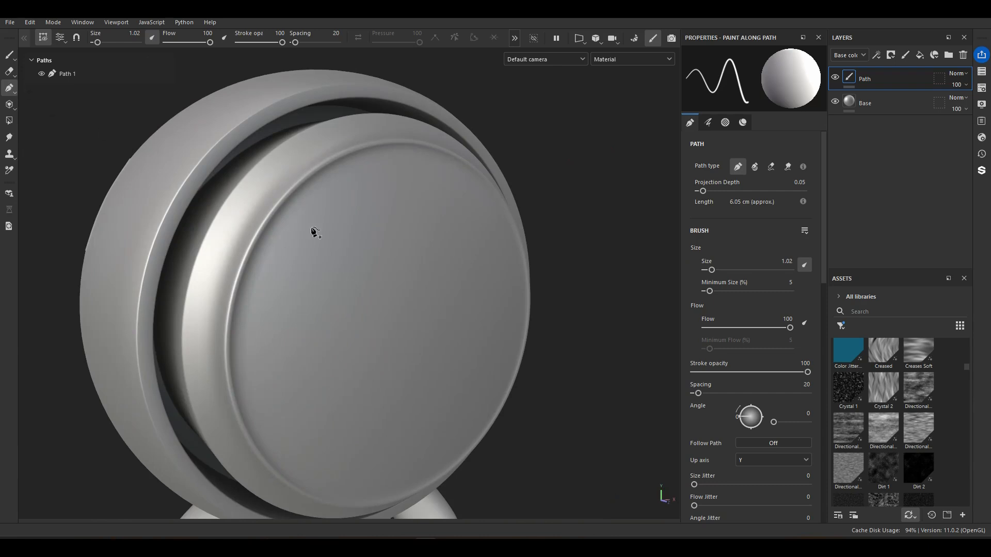
left_click(305, 256)
left_click(386, 208)
left_click(491, 300)
left_click(427, 419)
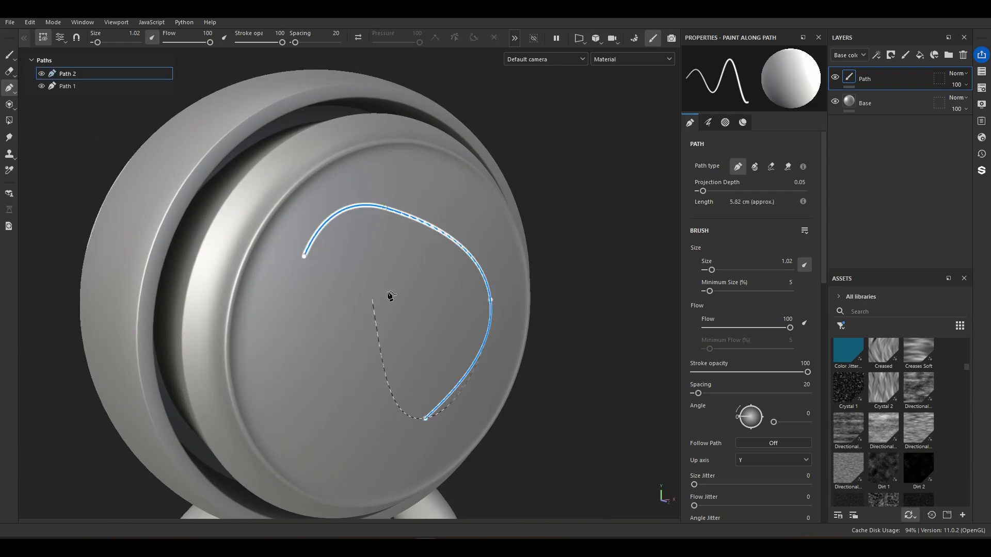
left_click(428, 271)
left_click(326, 359)
key("Return")
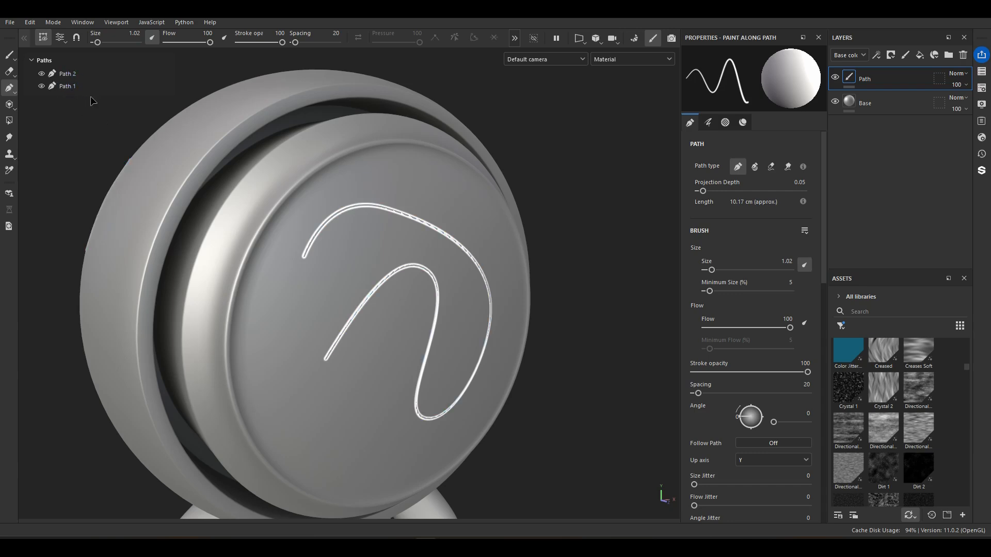
- Select Path 1 on the side of the sphere, examine its shape up close and deselect it
left_click(73, 88)
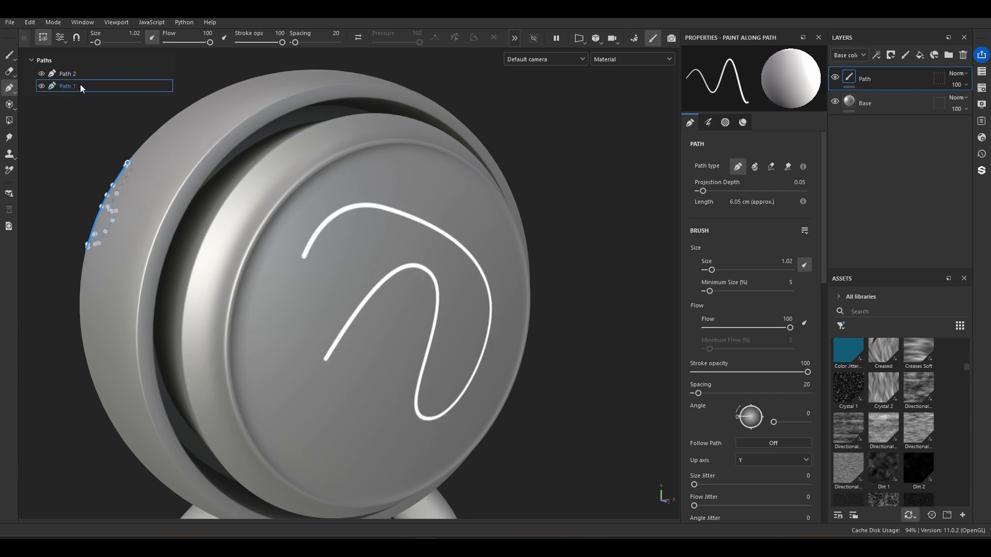
key("f")
left_click_drag(289, 207, 448, 230, "alt")
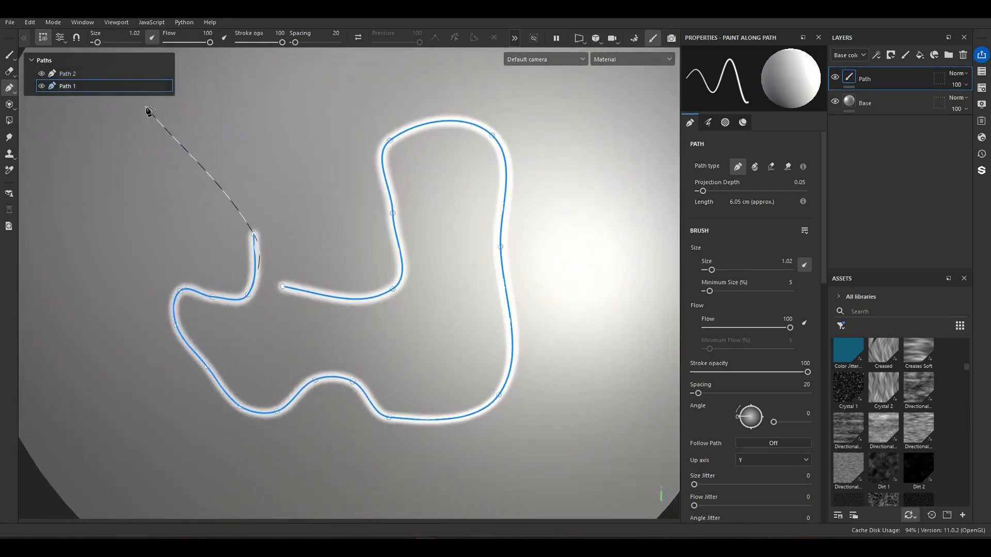
key("Escape")
scroll(292, 131, "down", 2)
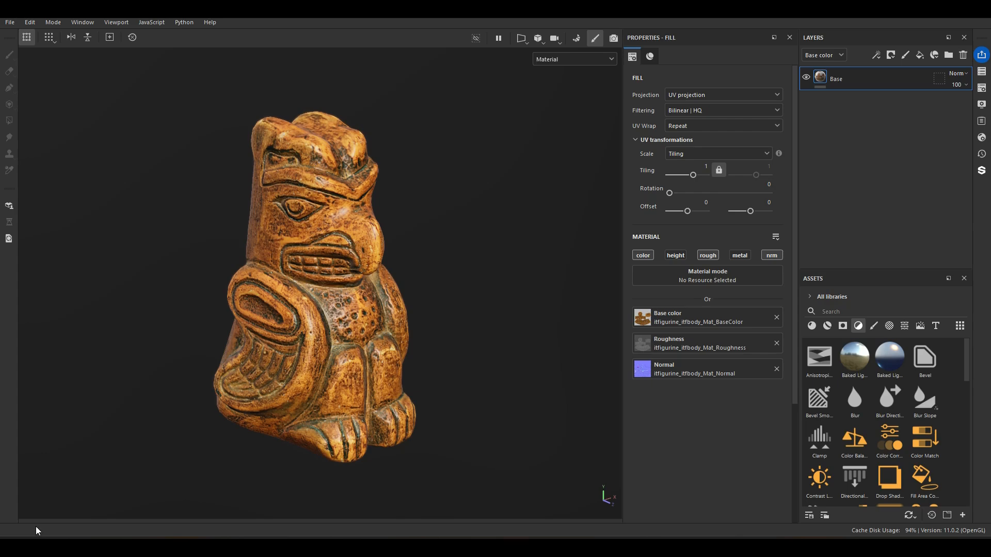
- Search the filter assets for "stylize" and preview the matching filters
left_click(826, 311)
type("stylize")
left_click(858, 329)
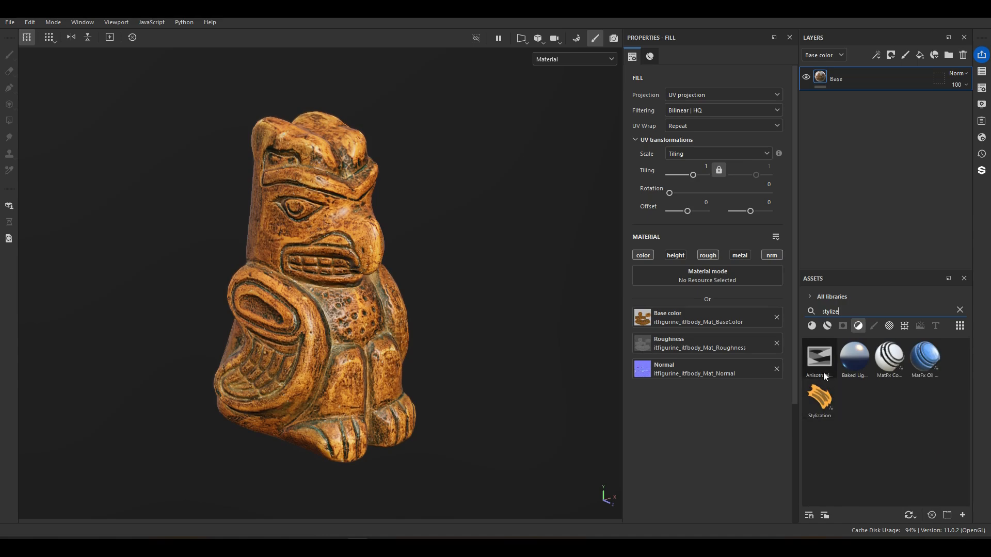
mouse_move(812, 396)
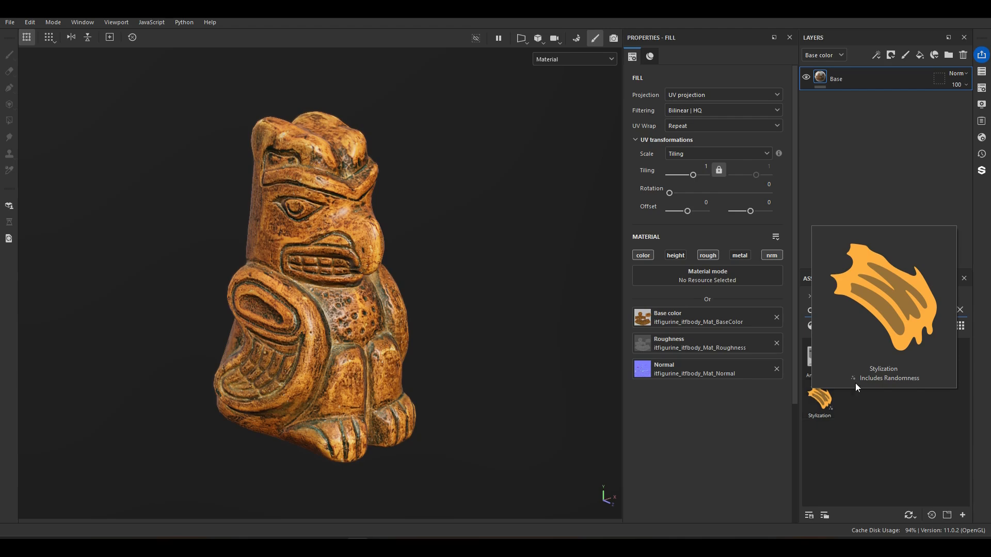
mouse_move(810, 355)
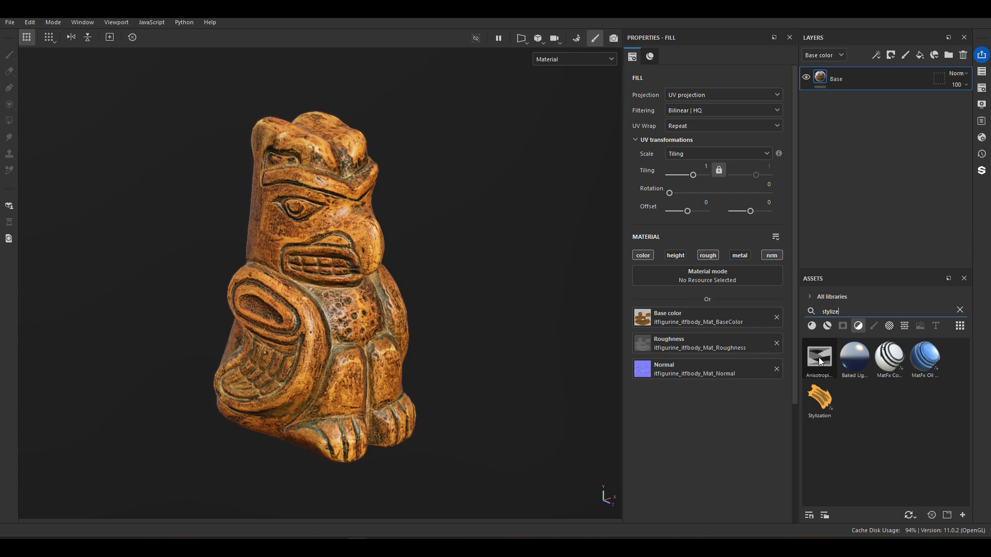
- Add the Anisotropic Kuwahara filter above the Base layer and enable its roughness and normal channels
left_click_drag(821, 367, 863, 68)
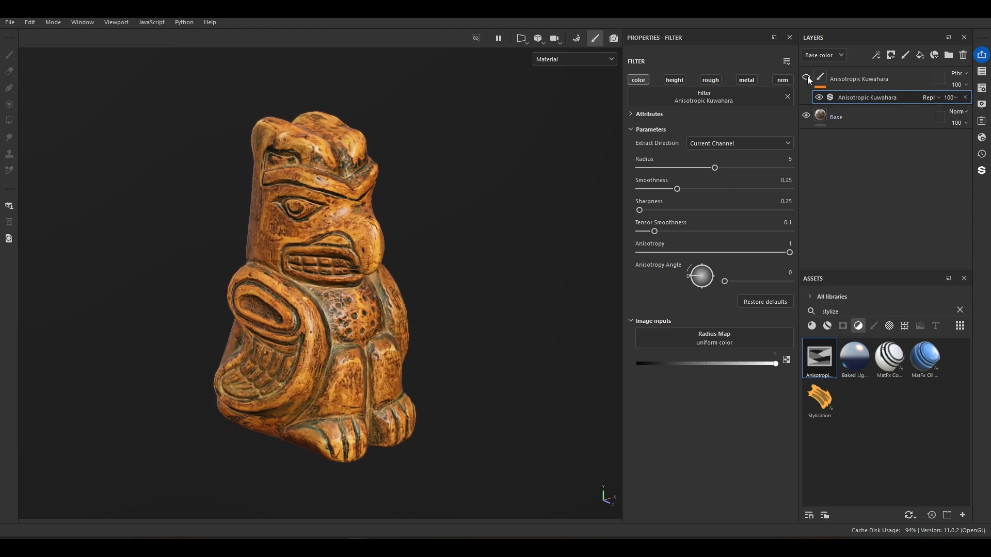
right_click_drag(212, 317, 196, 379, "alt")
left_click_drag(206, 364, 343, 323, "alt")
middle_click_drag(297, 308, 347, 304, "alt")
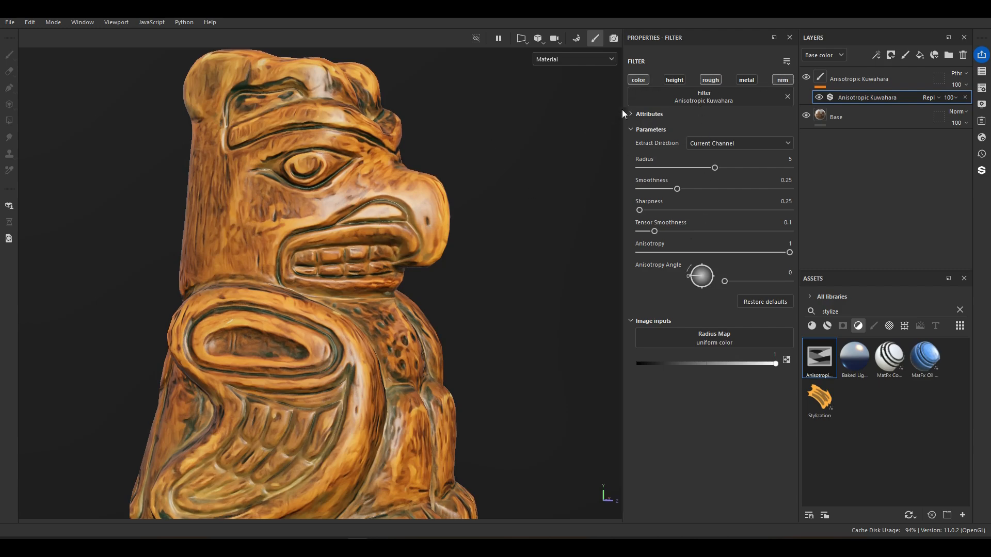
- Set the Anisotropic Kuwahara filter's Radius to about 8.52 and its Smoothness to 0.71
mouse_move(714, 169)
left_mouse_down()
mouse_move(644, 166)
mouse_move(766, 172)
mouse_move(679, 178)
mouse_move(768, 177)
left_mouse_up()
left_click_drag(495, 227, 442, 243, "alt")
left_click_drag(384, 255, 367, 203, "alt")
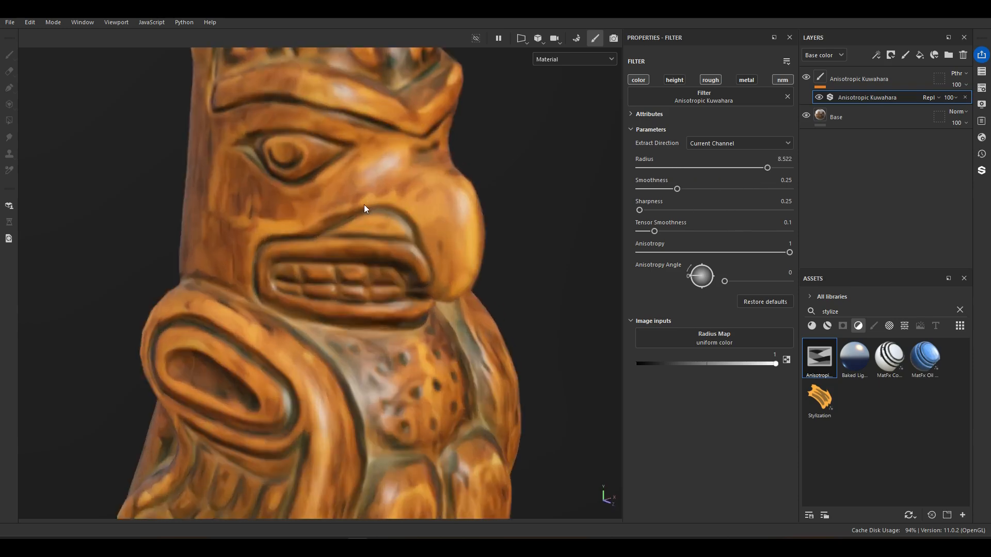
scroll(345, 202, "up", 3)
left_click_drag(674, 194, 747, 192)
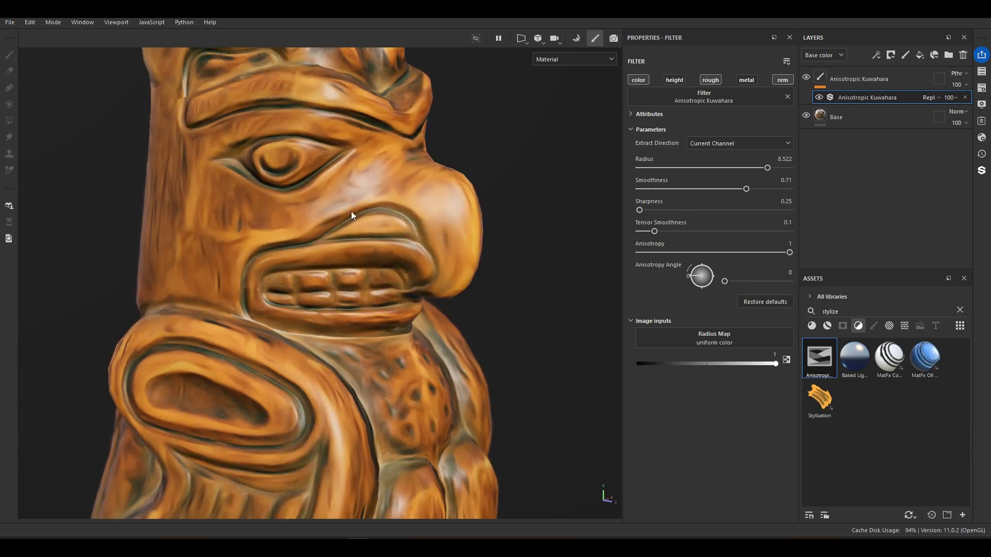
- Set Sharpness to 1 and test other tensor smoothness and anisotropy values, ending at 0.1 and 1
left_click_drag(641, 210, 777, 221)
left_click_drag(656, 232, 695, 237)
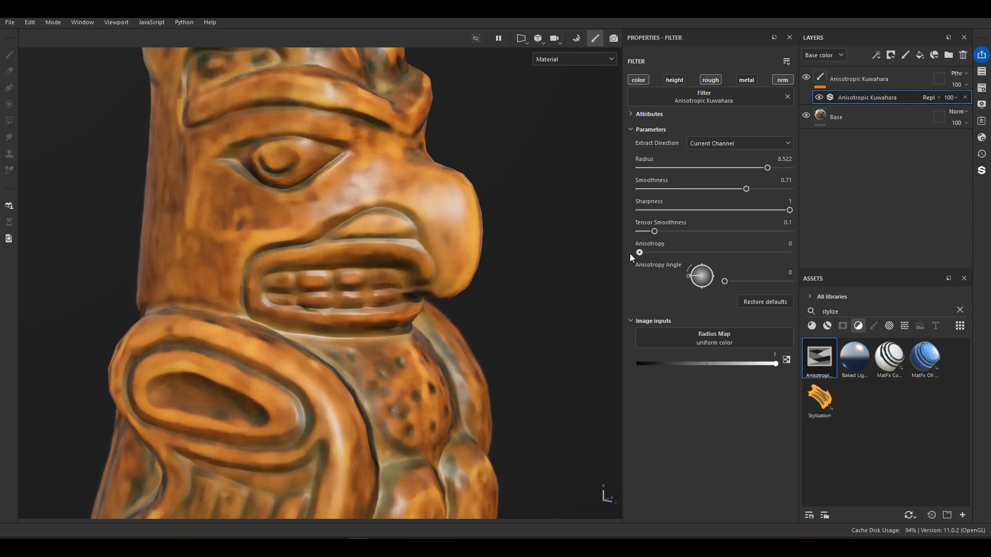
left_click_drag(631, 252, 855, 255)
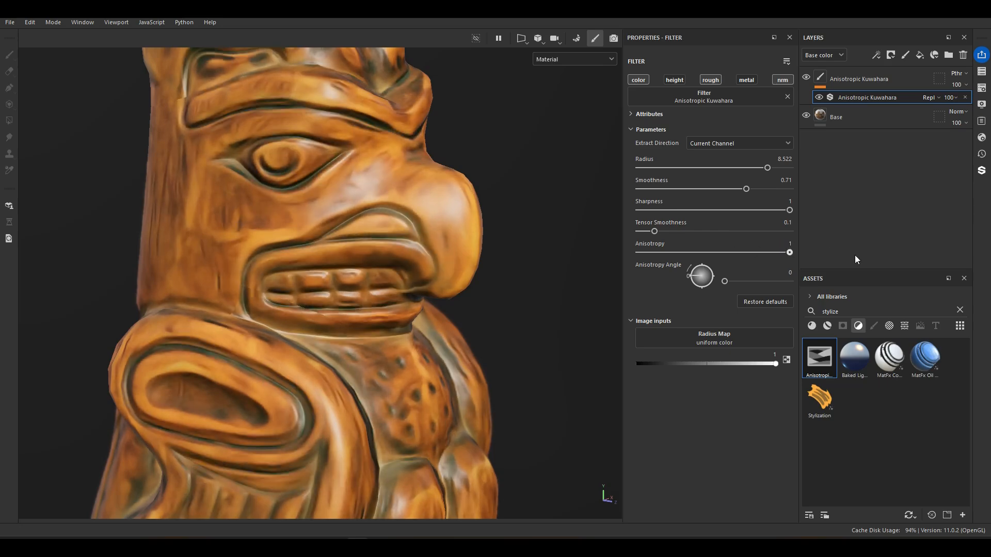
- Try Anisotropy Angle 233 with low anisotropy, then set Anisotropy to 1 and the angle to 179
left_click_drag(695, 275, 715, 281)
left_click_drag(789, 253, 652, 254)
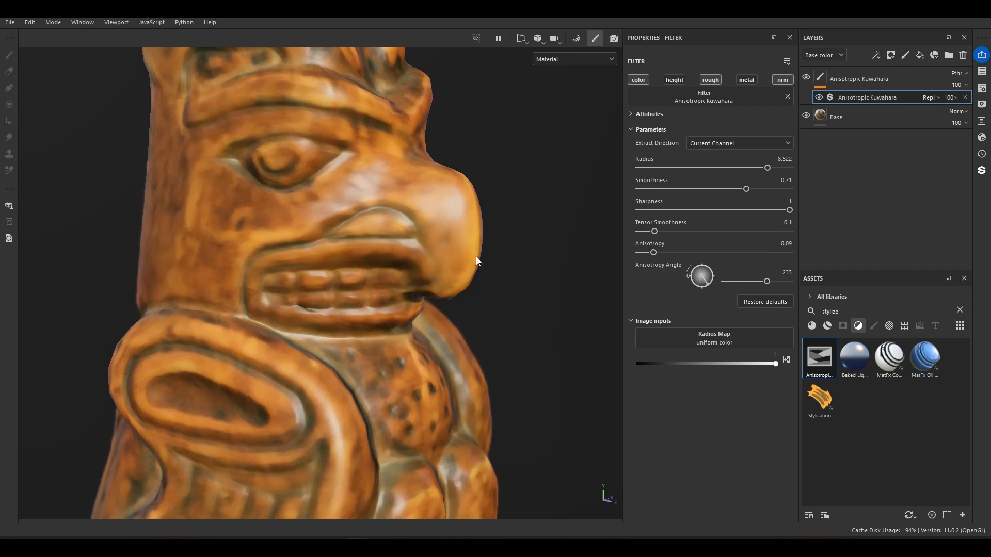
left_click_drag(653, 253, 807, 280)
left_click_drag(712, 275, 720, 279)
scroll(259, 261, "down", 5)
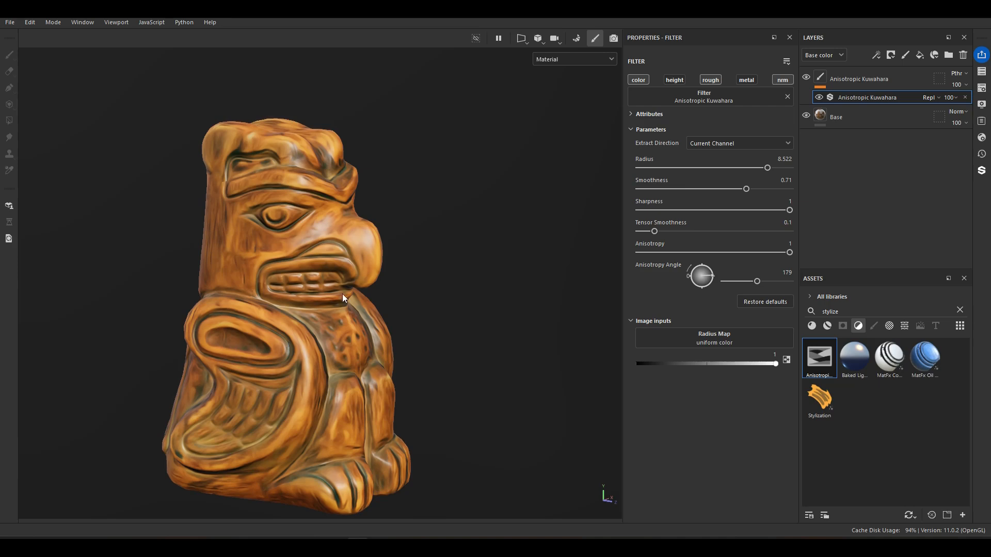
- Delete the Anisotropic Kuwahara layer and add the Stylization filter above the Base layer
left_click(848, 81)
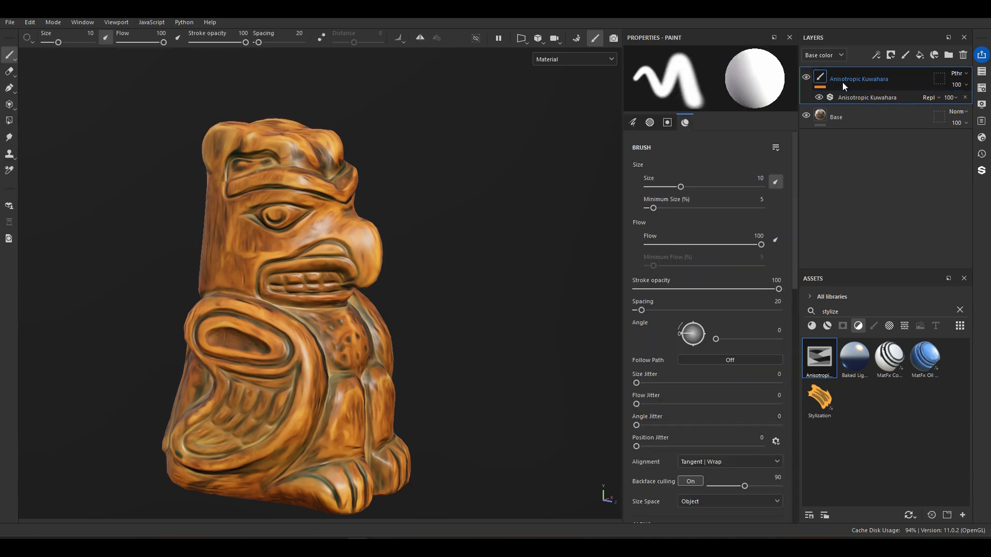
left_click(963, 56)
left_click_drag(820, 399, 854, 68)
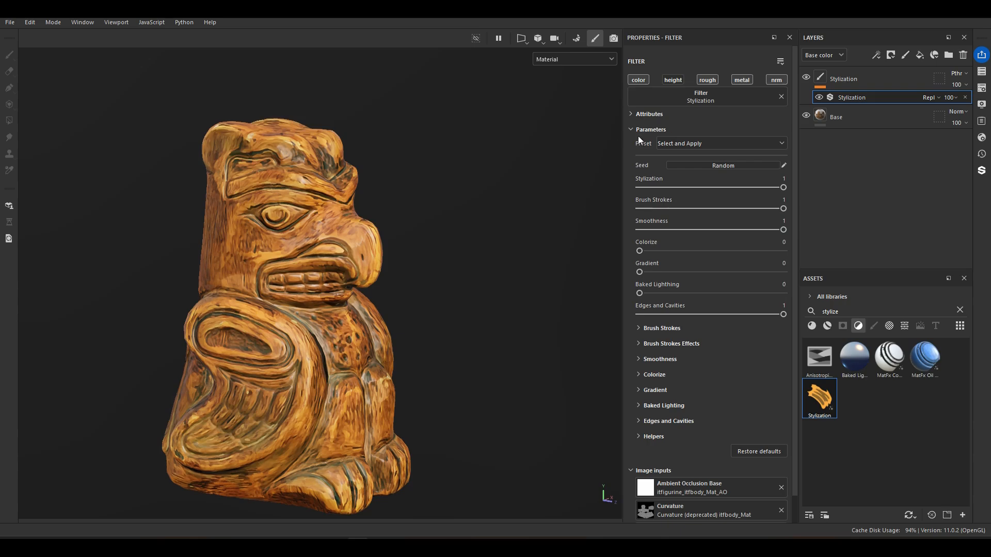
- Apply the Wood preset to the Stylization filter and inspect the figurine's head
left_click(674, 143)
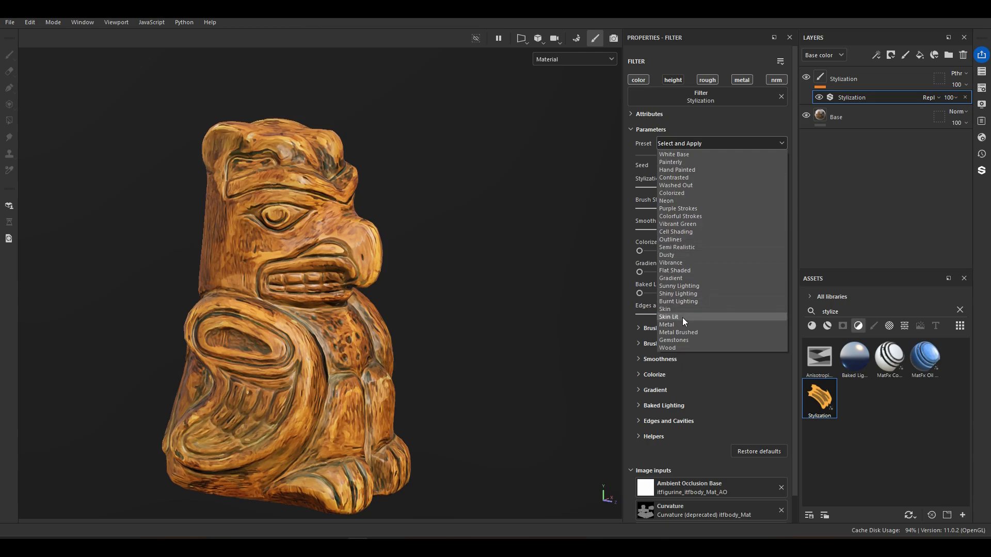
left_click(667, 348)
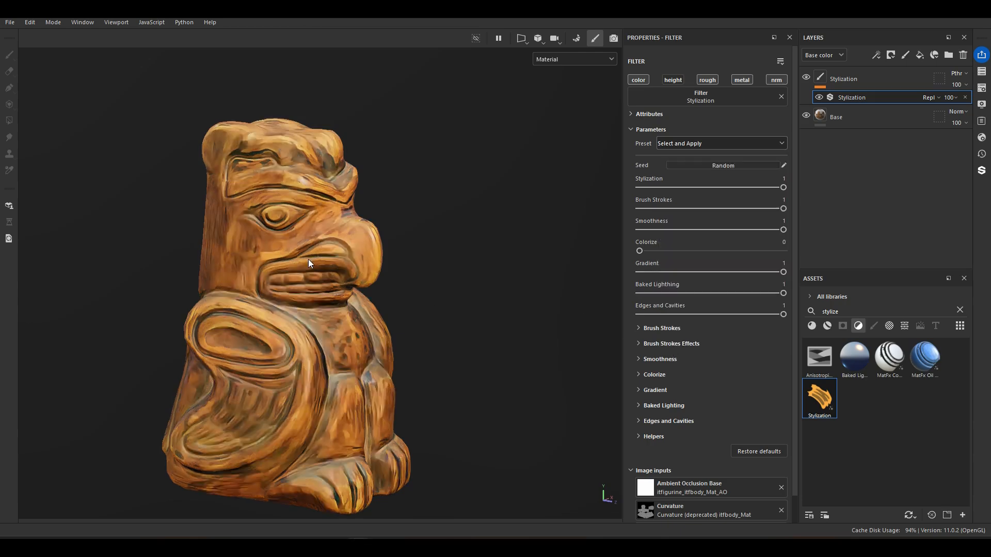
scroll(308, 260, "up", 4)
left_click_drag(323, 239, 369, 225, "alt")
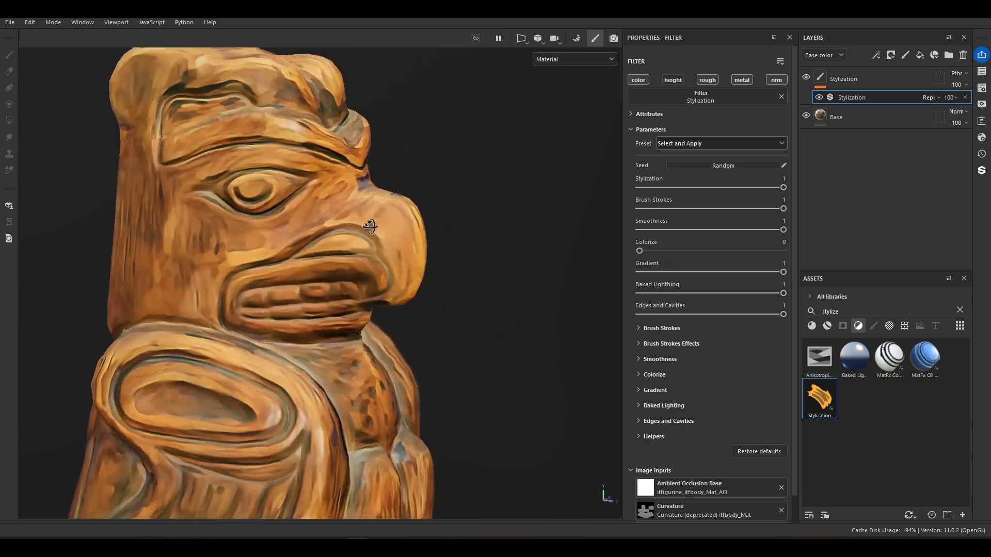
- Switch the Stylization filter to the Contrasted preset and inspect the whole figurine
left_click(681, 144)
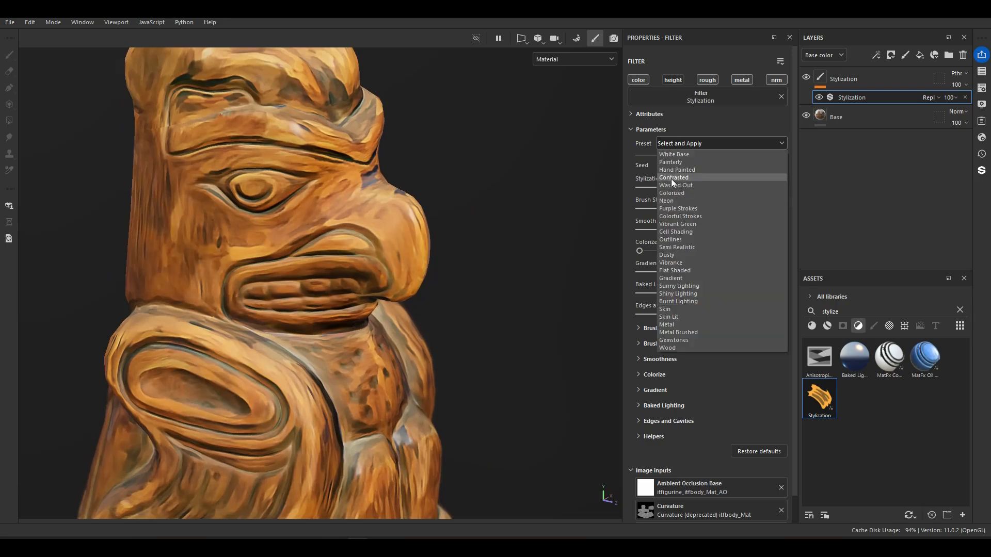
left_click(671, 179)
scroll(362, 204, "down", 3)
scroll(364, 203, "up", 2)
left_click_drag(313, 236, 568, 170, "alt")
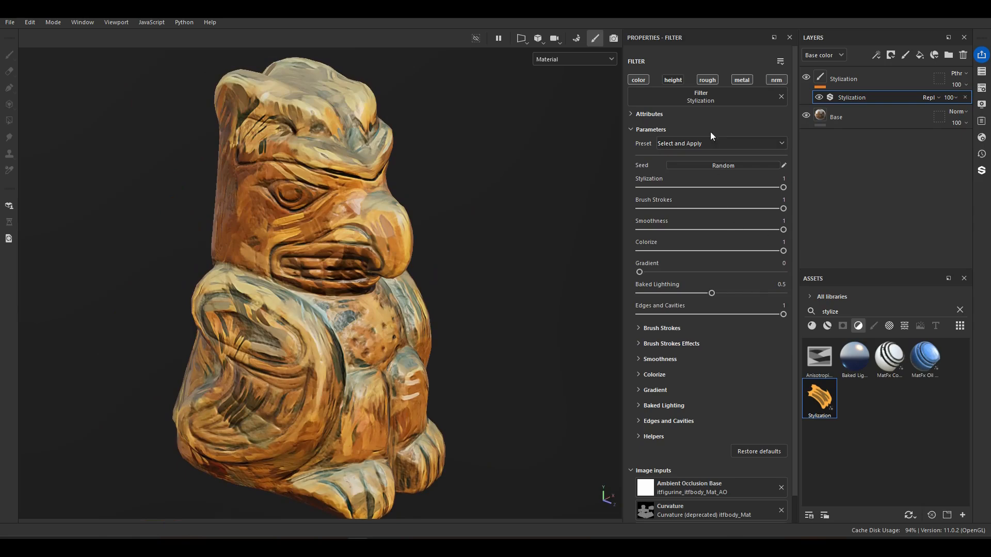
- Try the Skin preset and then the Hand Painted preset on the Stylization filter
left_click(671, 143)
left_click(670, 312)
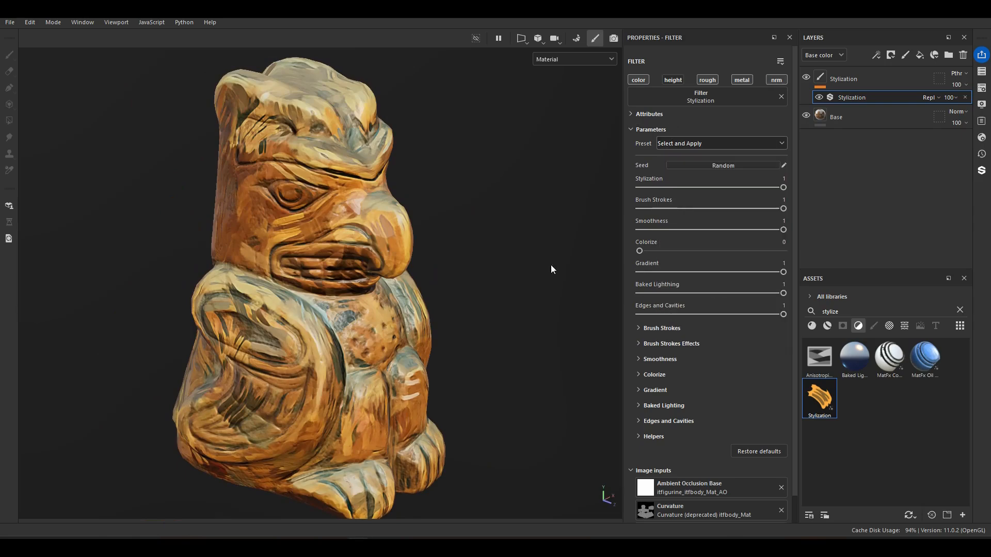
left_click(694, 145)
left_click(698, 168)
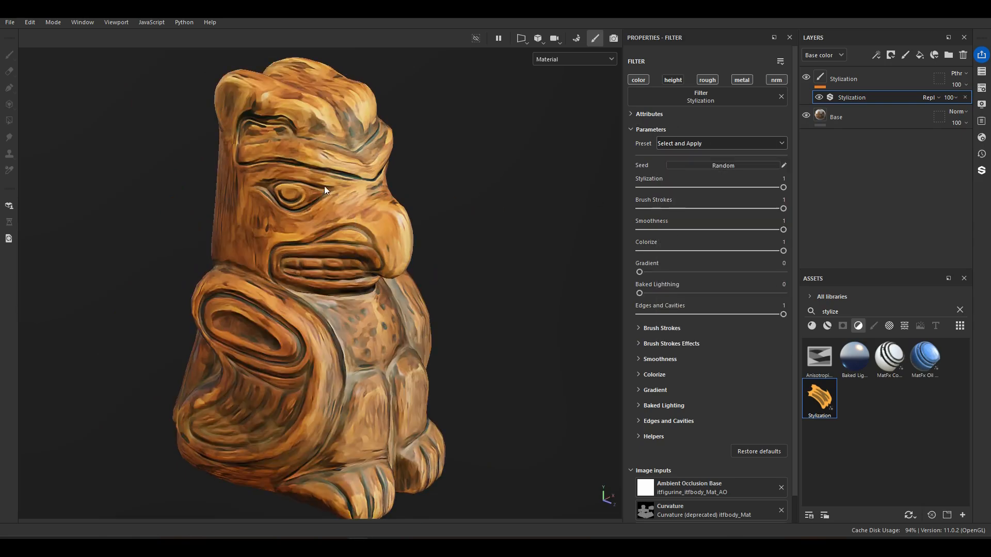
- Try the Flat Shaded and Neon presets, then restore the Stylization filter's default settings
left_click(671, 143)
left_click(669, 269)
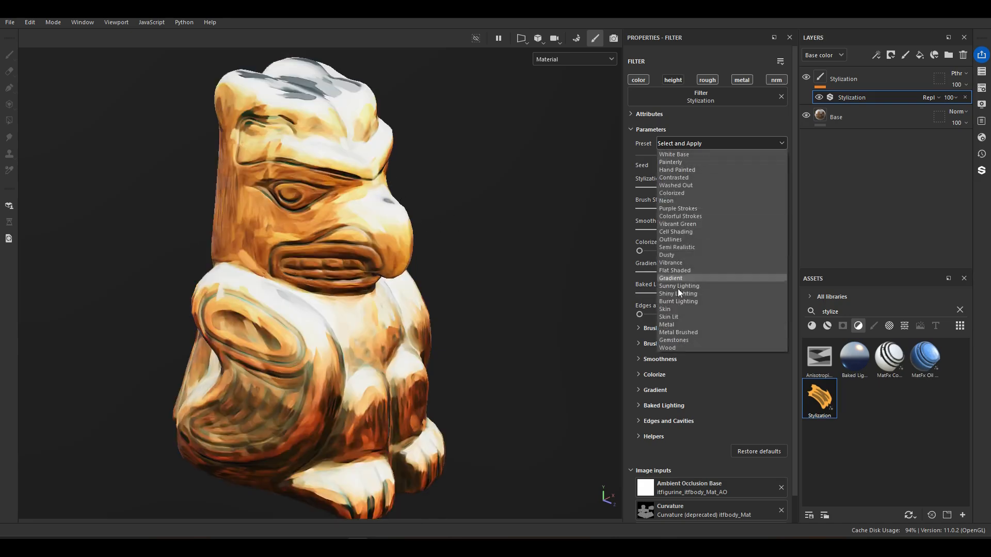
left_click(666, 200)
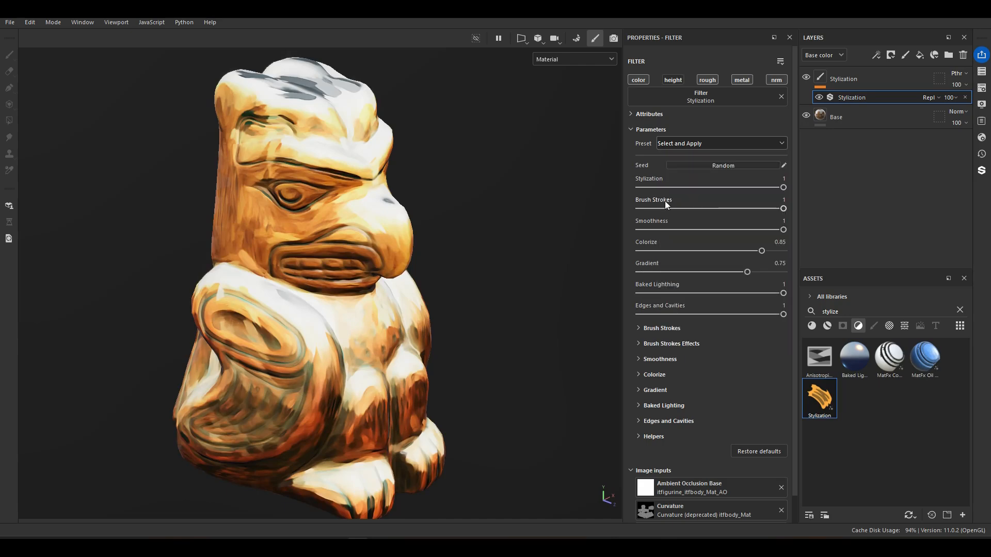
left_click(748, 448)
left_click_drag(452, 257, 457, 202, "alt")
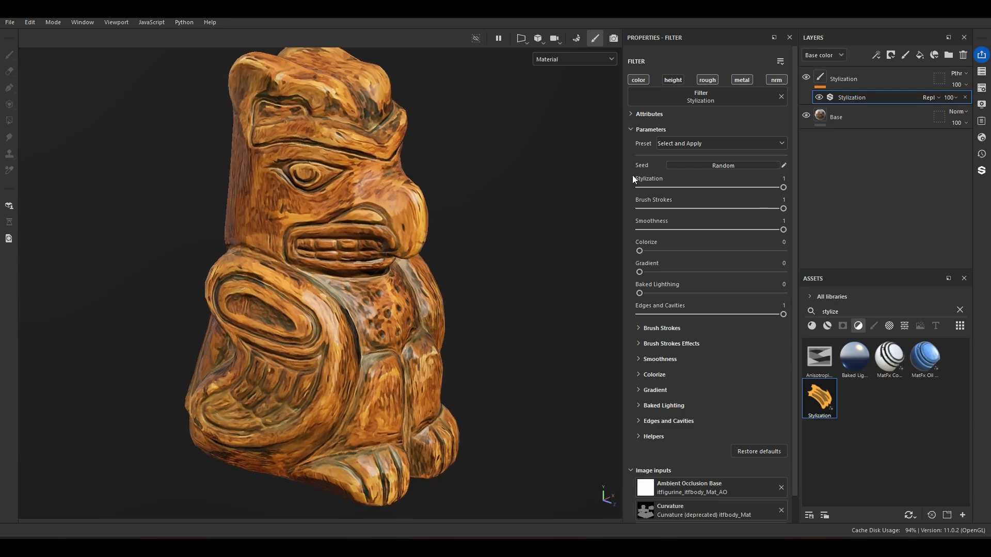
- Set the Stylization filter's Gradient amount to 1 and inspect the effect on the figurine
left_click_drag(626, 172, 794, 322)
mouse_move(702, 275)
left_mouse_down()
mouse_move(802, 276)
mouse_move(788, 297)
left_mouse_up()
left_click_drag(641, 272, 784, 272)
left_click_drag(247, 169, 279, 157, "alt")
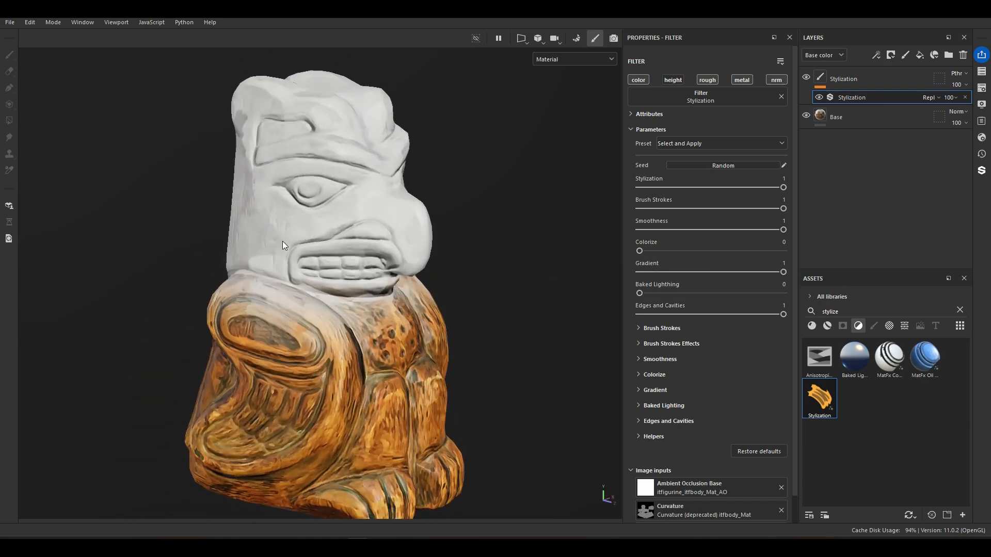
left_click_drag(283, 241, 315, 286, "alt")
- Expand the Stylization filter's Gradient settings and set the gradient mode to 2 Colors
left_click(646, 389)
scroll(652, 392, "down", 4)
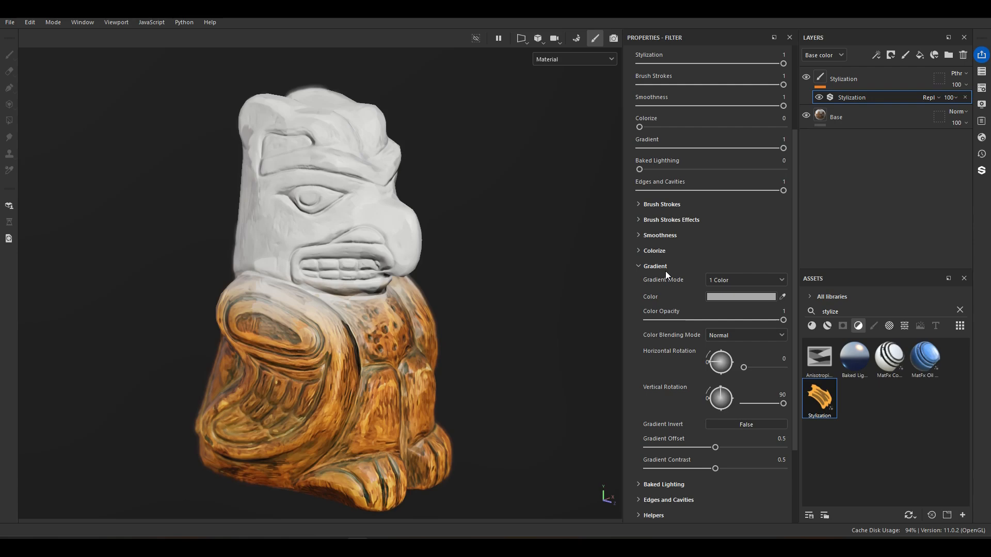
left_click(751, 279)
left_click(719, 302)
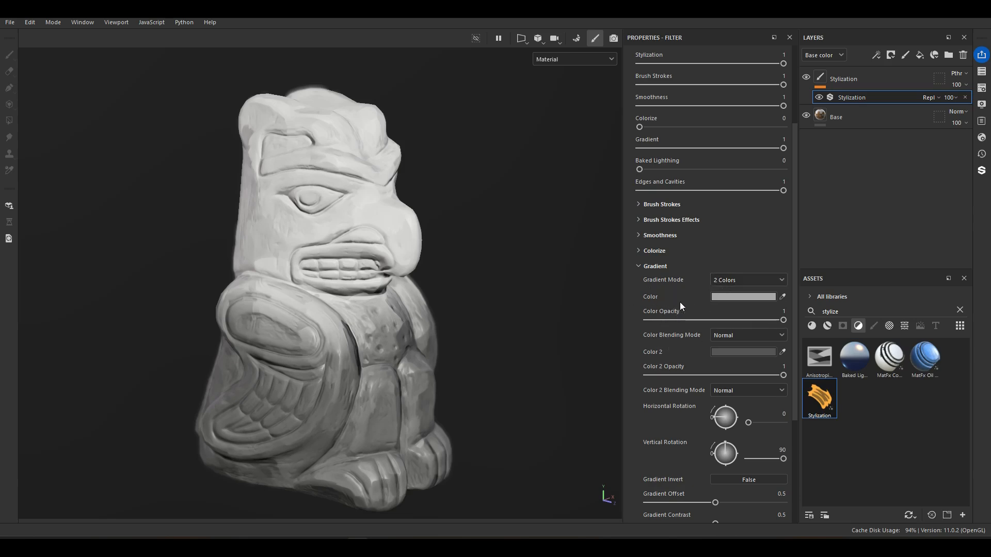
- Change the first gradient color to red with 0.72 opacity and the Overlay blending mode
left_click(723, 297)
left_click(797, 300)
left_click(855, 248)
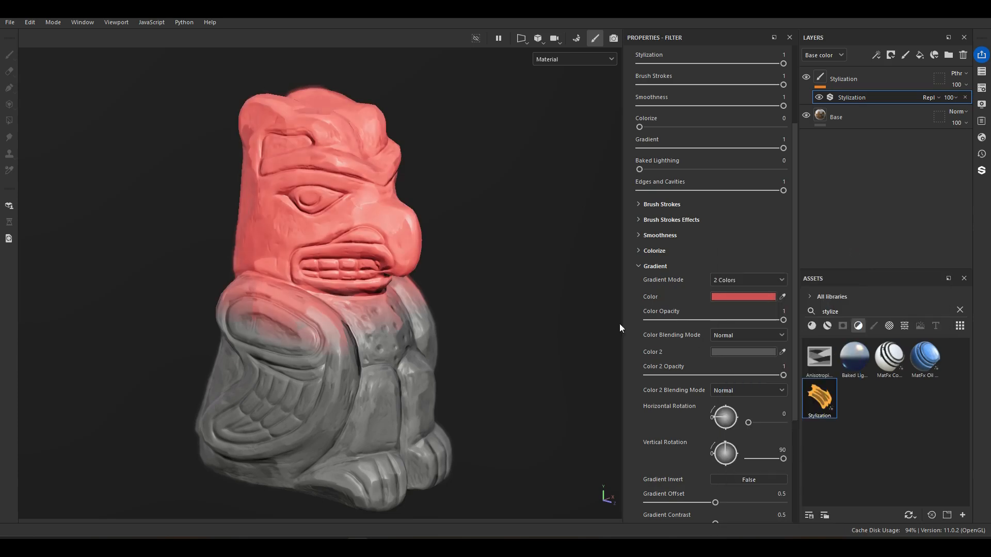
left_click_drag(783, 320, 744, 326)
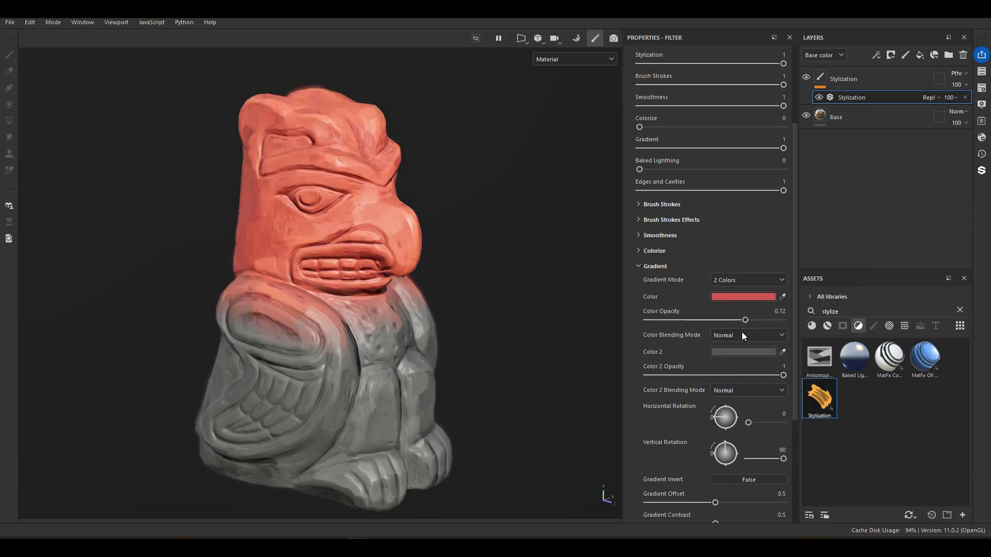
left_click(726, 335)
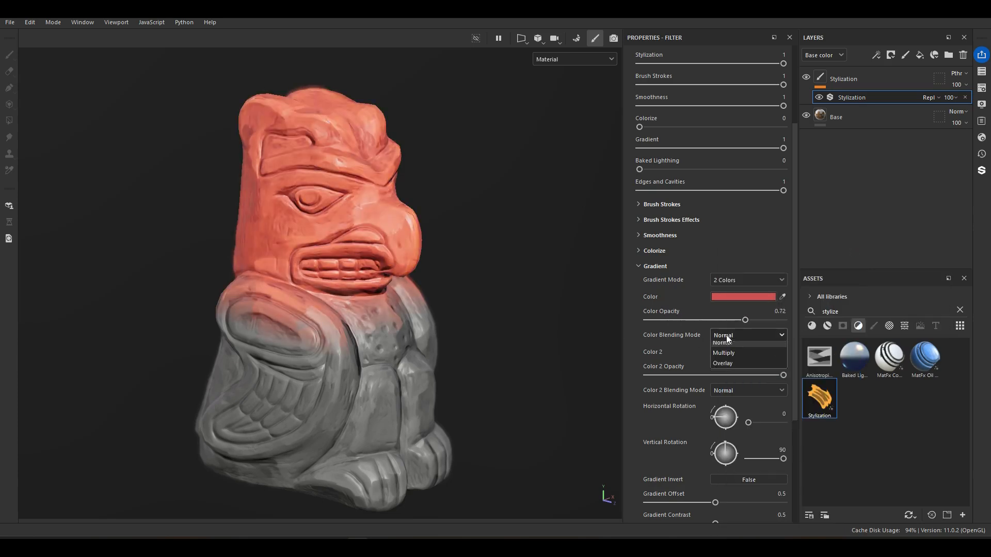
left_click(740, 358)
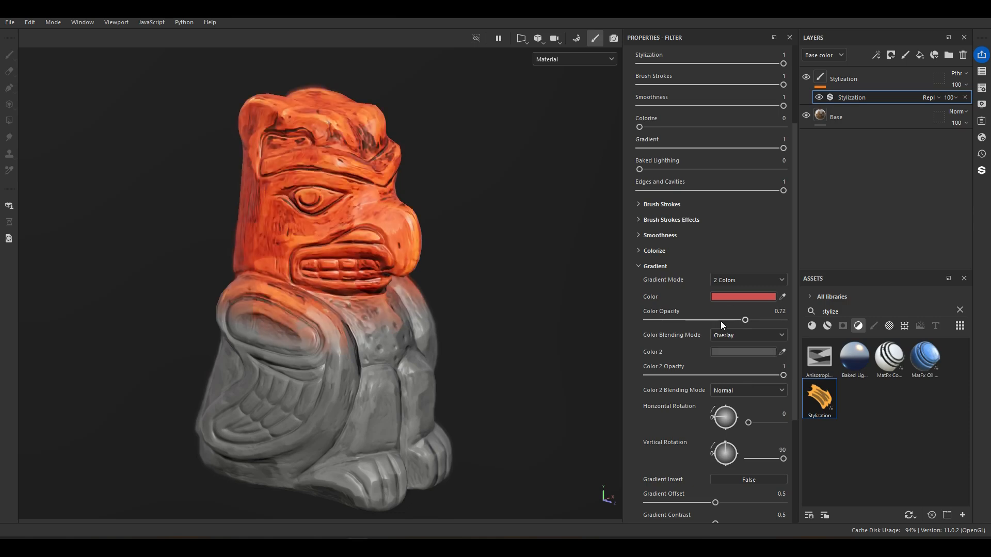
- Set the Gradient Offset to 0.48 and the Gradient Contrast to 0.69
scroll(690, 494, "down", 2)
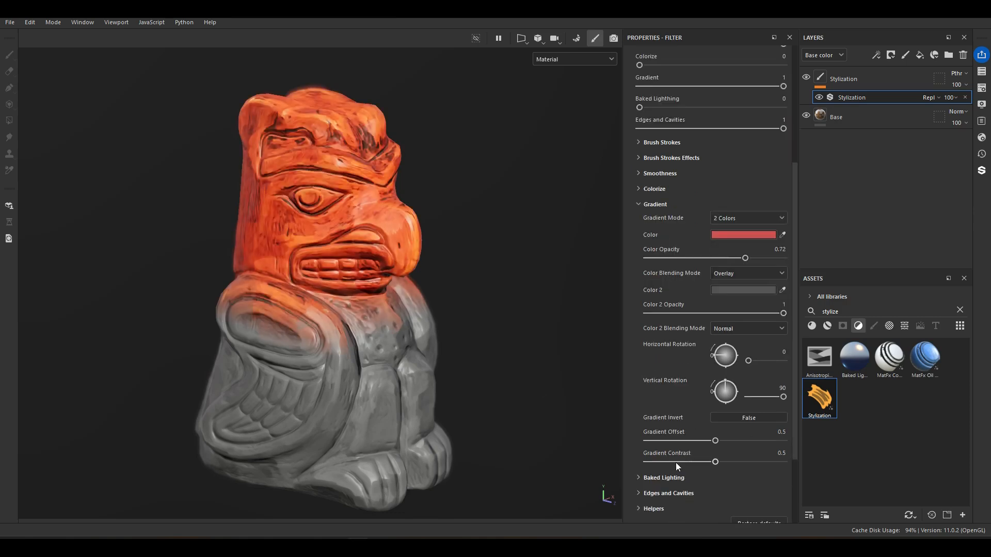
left_click(684, 441)
left_click_drag(659, 443, 712, 443)
left_click_drag(715, 462, 742, 472)
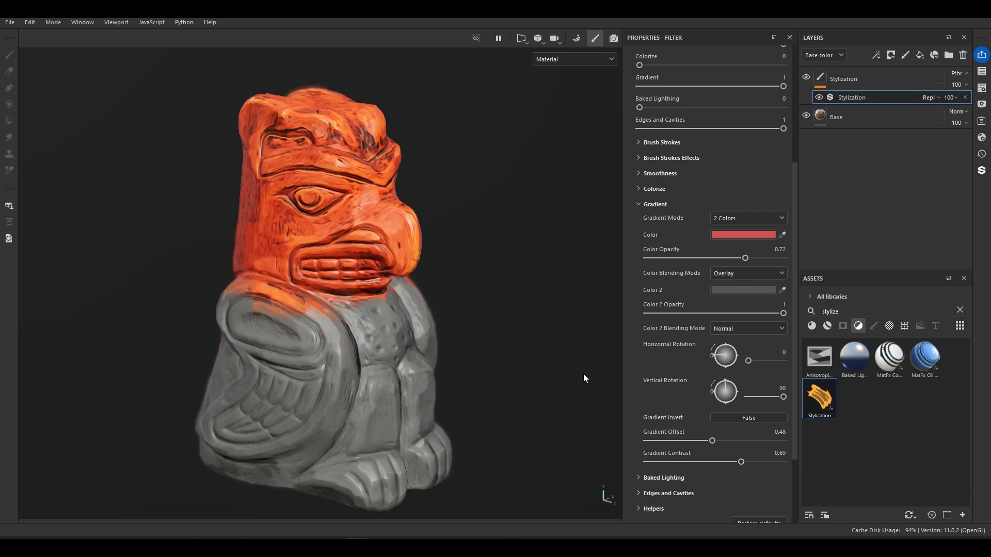
- Set the Color 2 Opacity to 0.16 and switch the Stylization filter's helper display to Gradient Mask
left_click_drag(661, 314, 666, 312)
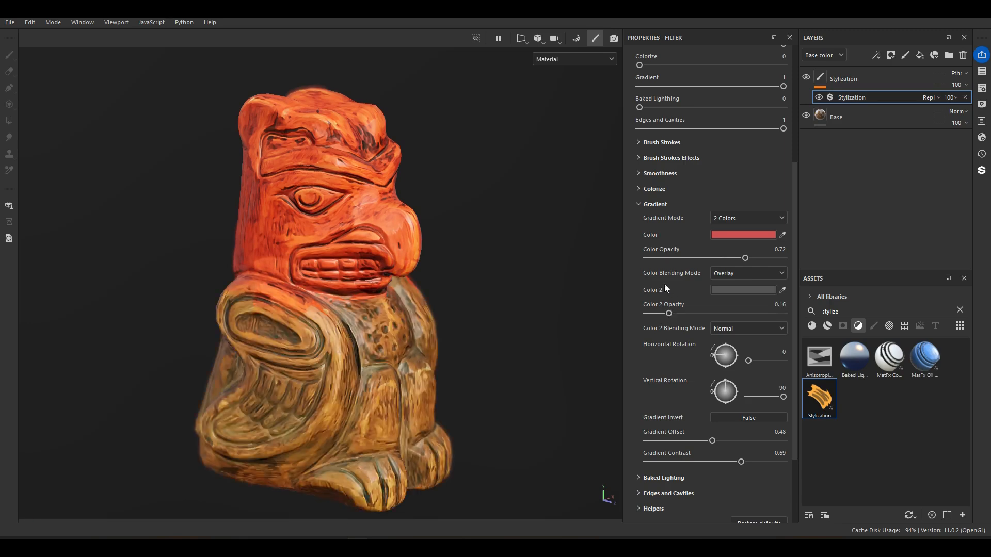
scroll(693, 307, "down", 1)
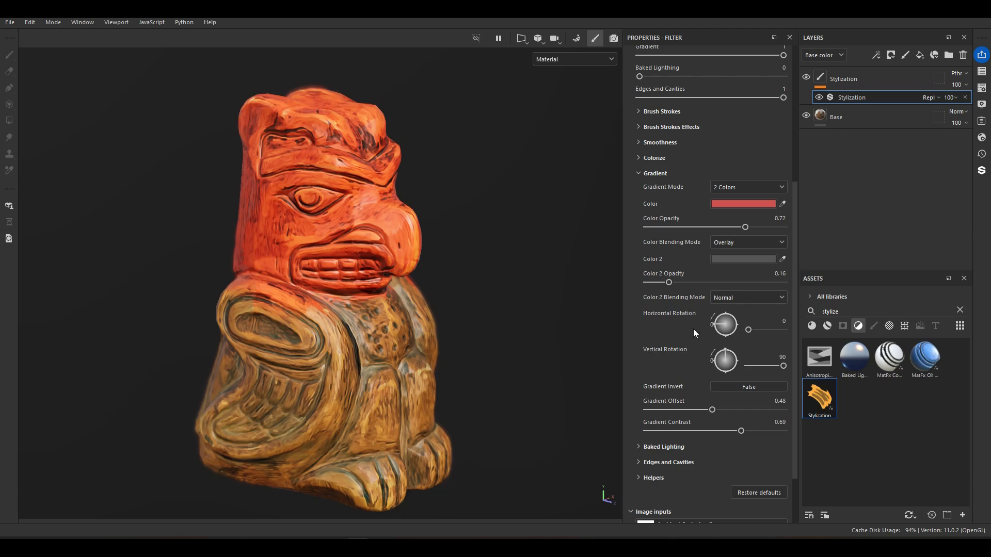
scroll(643, 475, "down", 1)
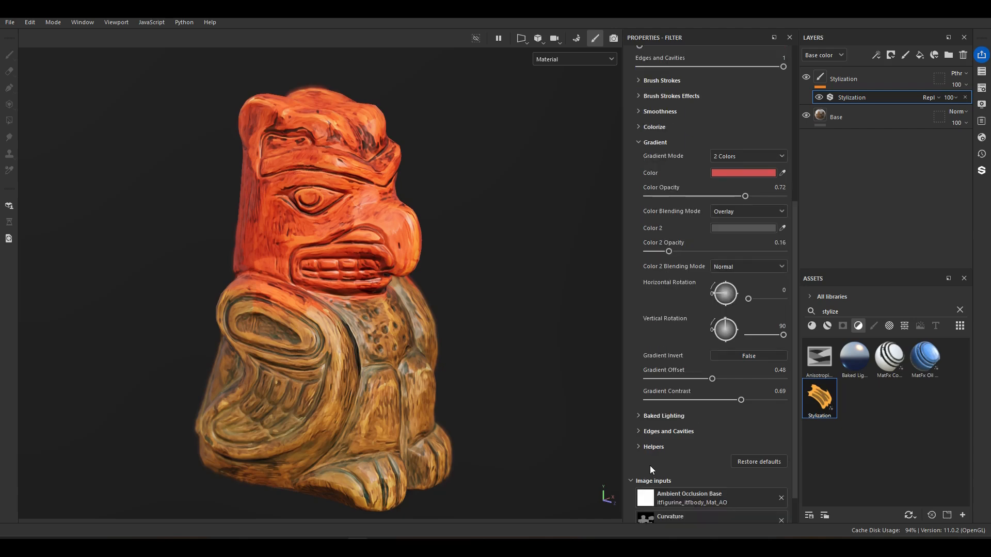
left_click(649, 466)
scroll(648, 416, "down", 2)
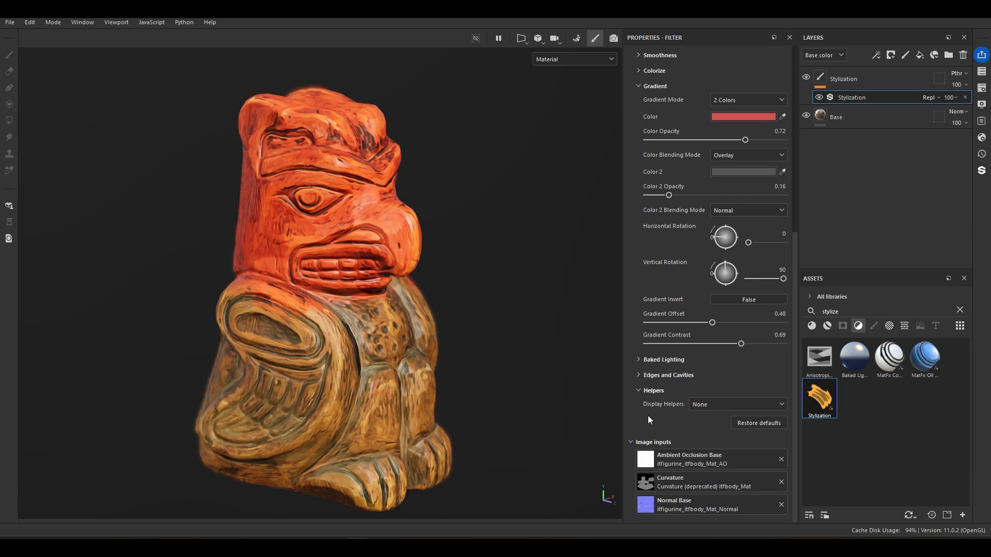
left_click(698, 405)
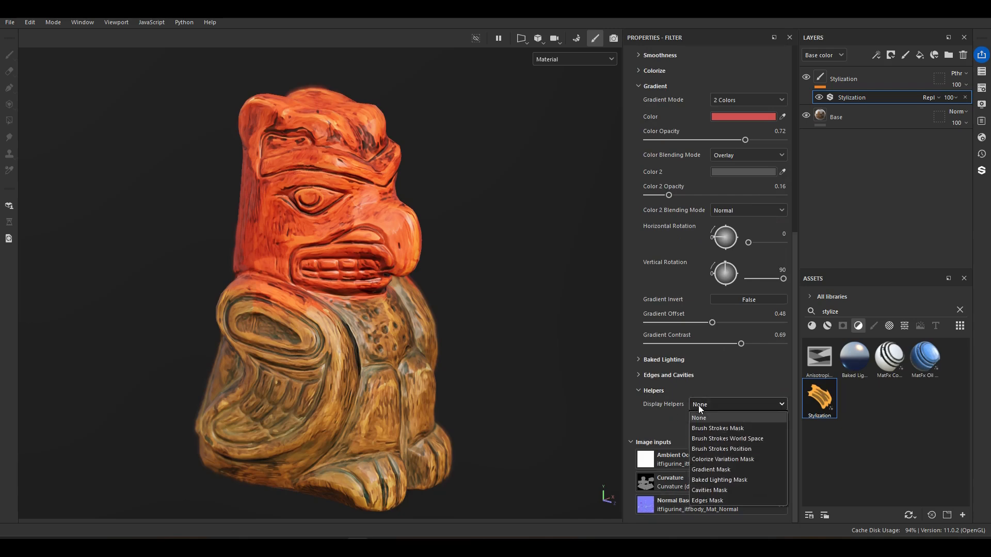
left_click(711, 469)
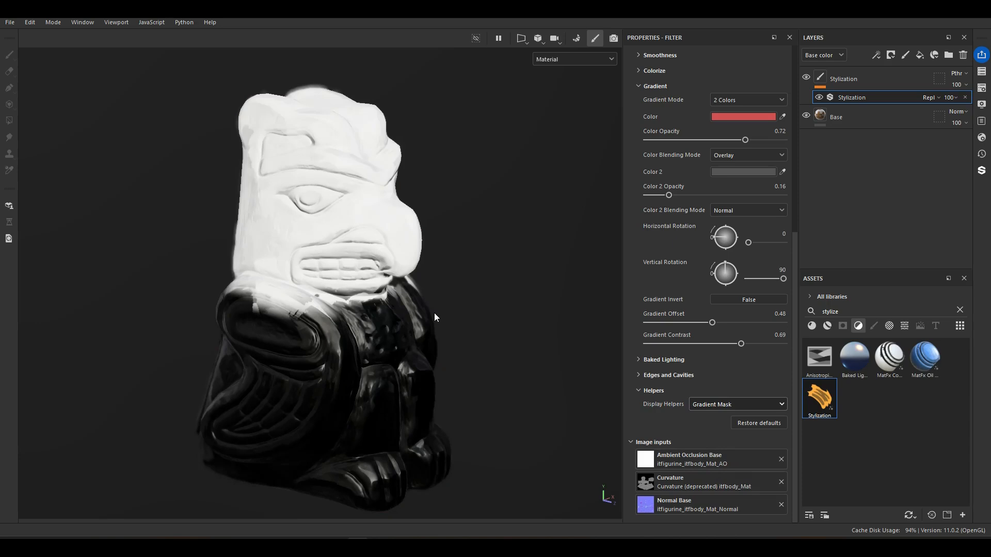
- Set the Gradient Offset to 0.65 and switch the helper display back to None
left_click_drag(678, 322, 737, 329)
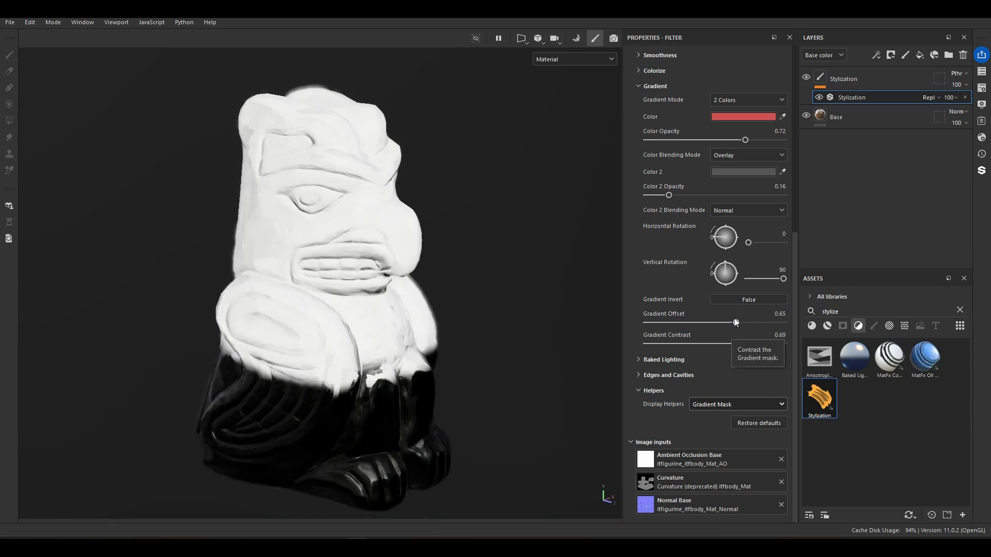
left_click(699, 403)
left_click(697, 423)
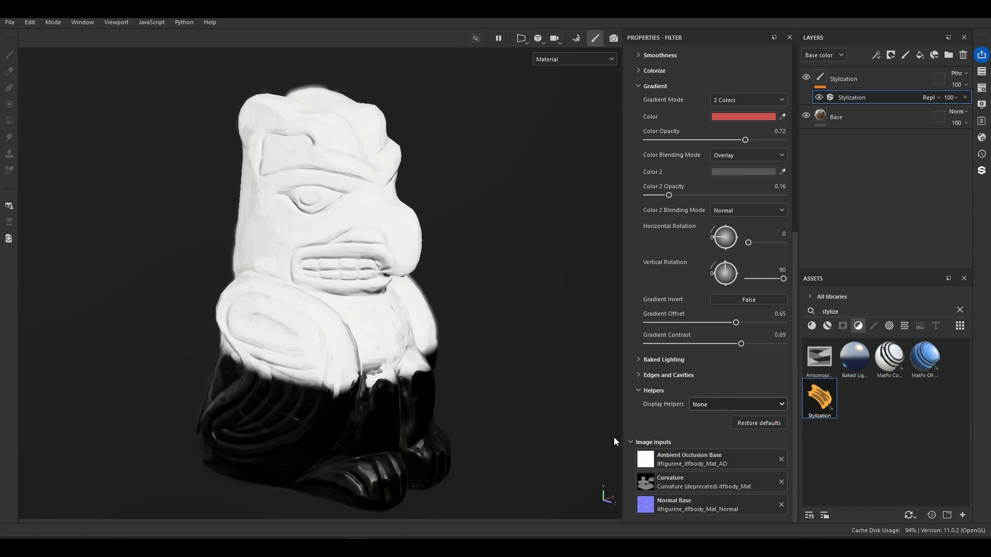
- Change the first gradient color to grey 666464 and collapse the Gradient settings
left_click(718, 118)
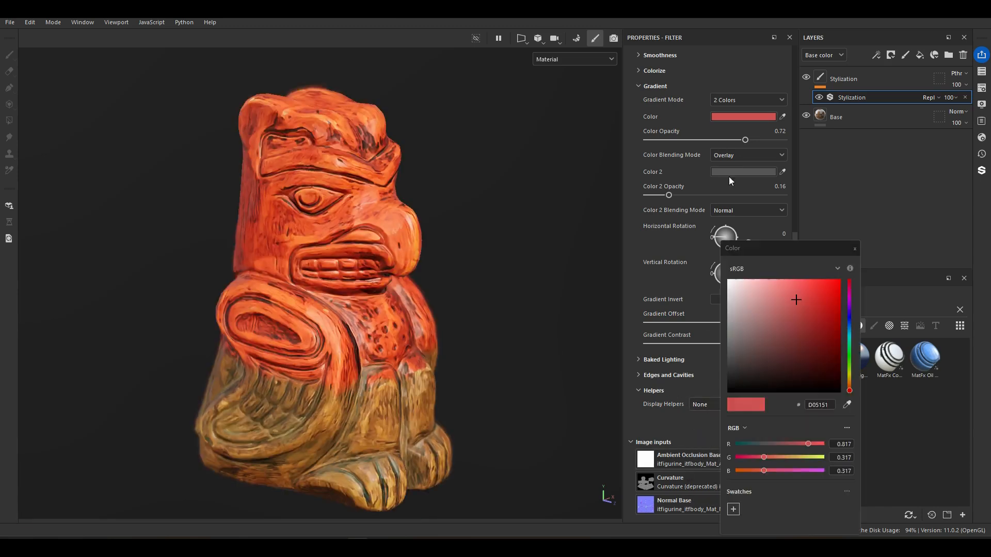
left_click_drag(734, 349, 730, 347)
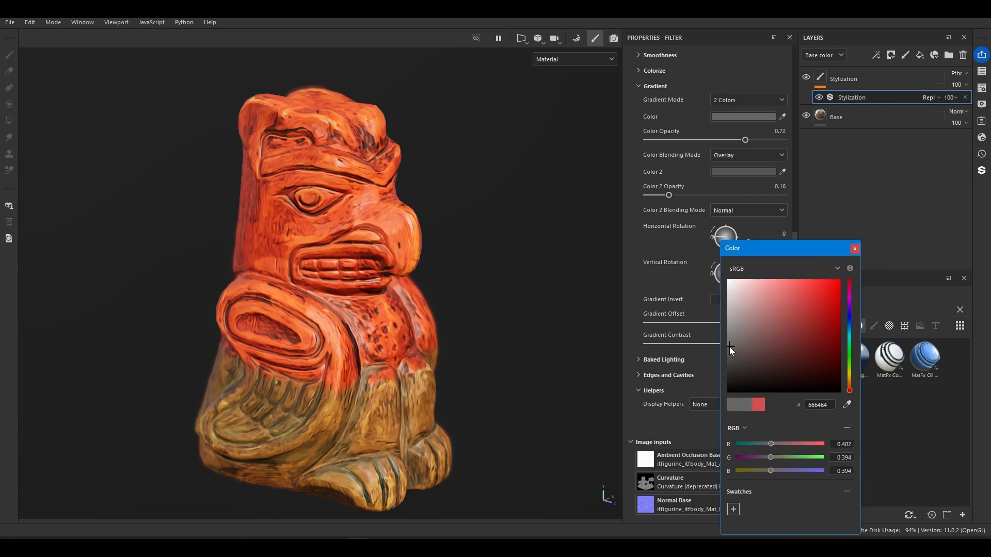
left_click(855, 249)
left_click_drag(487, 316, 343, 368, "alt")
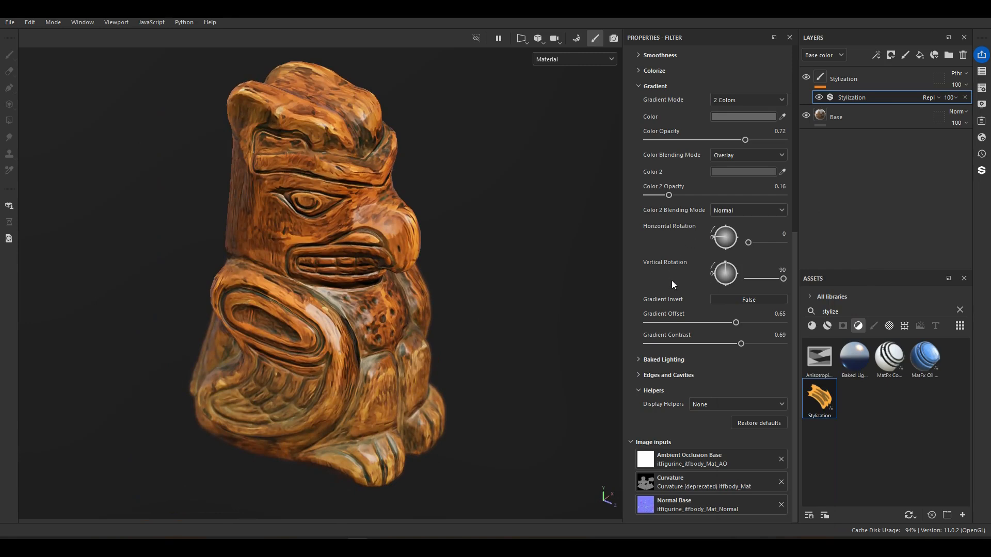
scroll(682, 222, "up", 10)
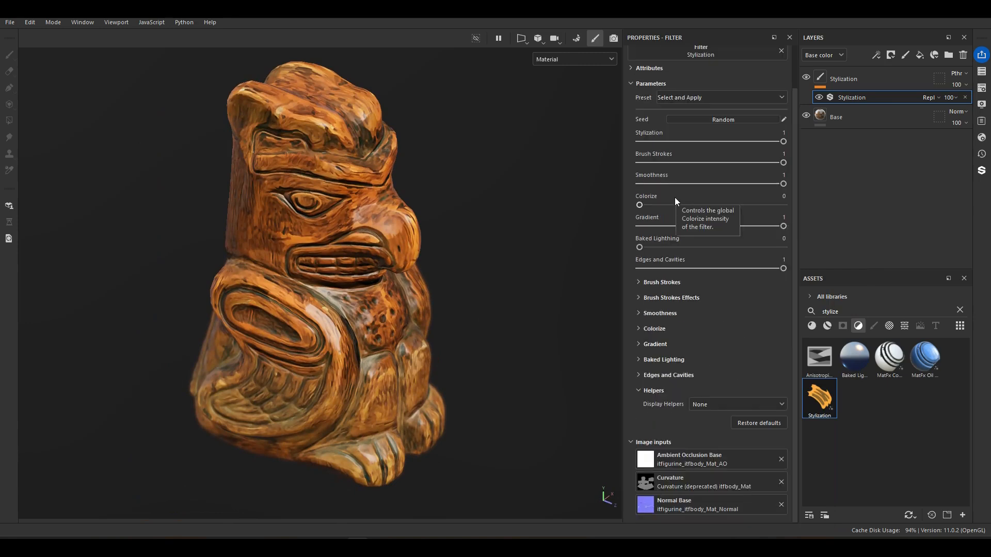